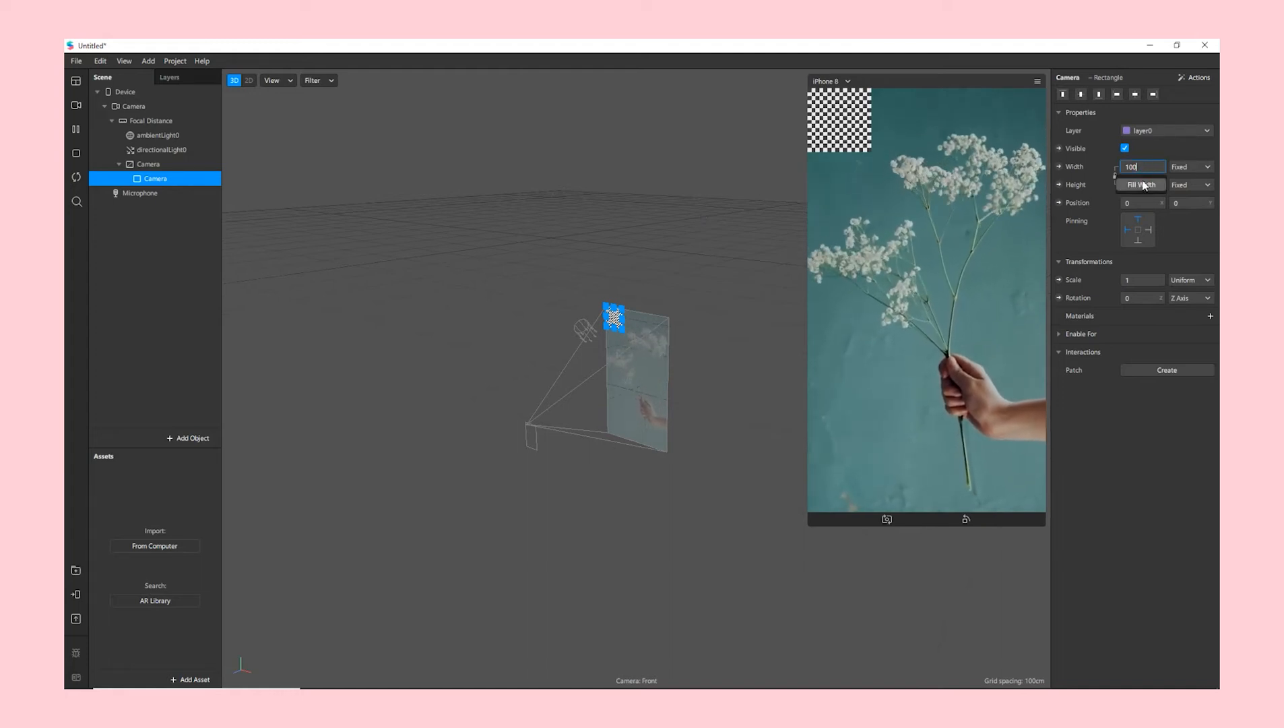
- Make the Camera rectangle fill the screen's width and height, pinned to all edges
{"action": "left_click", "coordinate": [1143, 185]}
{"action": "left_click", "coordinate": [1149, 184]}
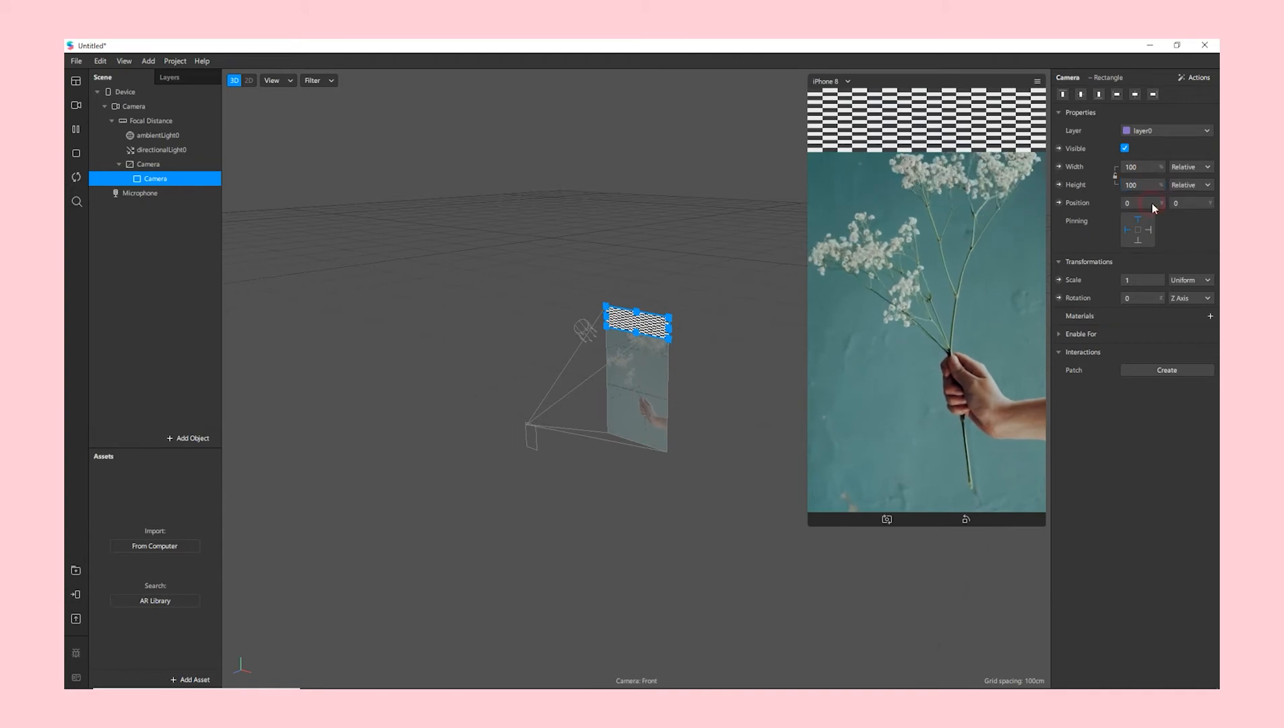
{"action": "left_click", "coordinate": [1153, 205]}
{"action": "left_click", "coordinate": [1149, 229]}
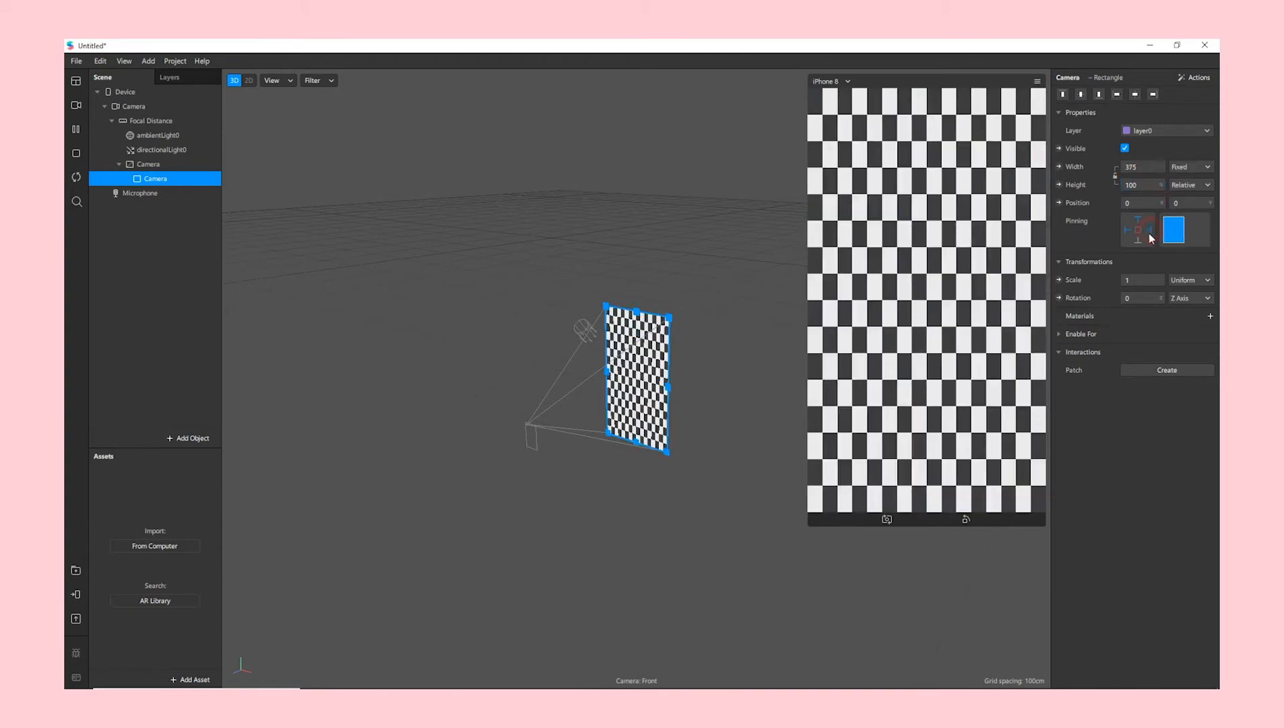
{"action": "left_click", "coordinate": [1134, 242]}
- Add a new Flat-shaded material to the rectangle and name it Camera
{"action": "left_click", "coordinate": [1208, 316]}
{"action": "left_click", "coordinate": [1135, 335]}
{"action": "left_click", "coordinate": [1151, 95]}
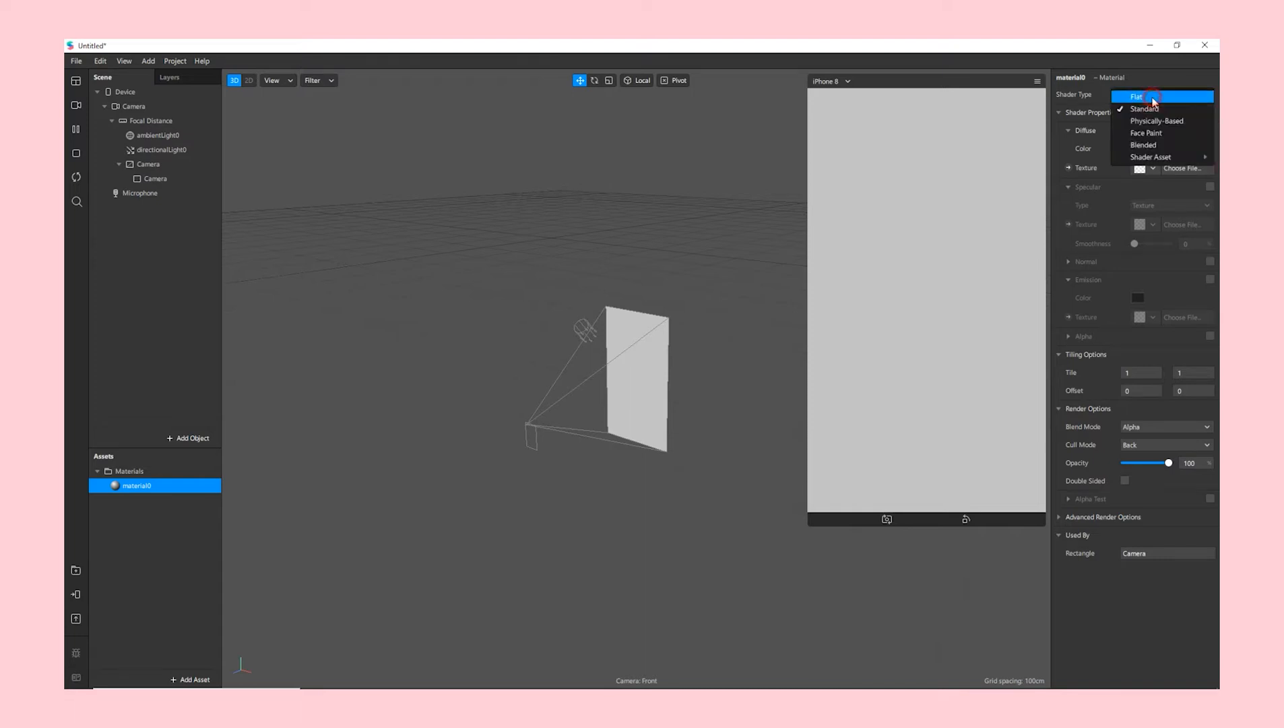
{"action": "left_click", "coordinate": [1152, 98]}
{"action": "double_click", "coordinate": [1072, 78]}
{"action": "type", "text": "Camera"}
{"action": "key", "text": "Return"}
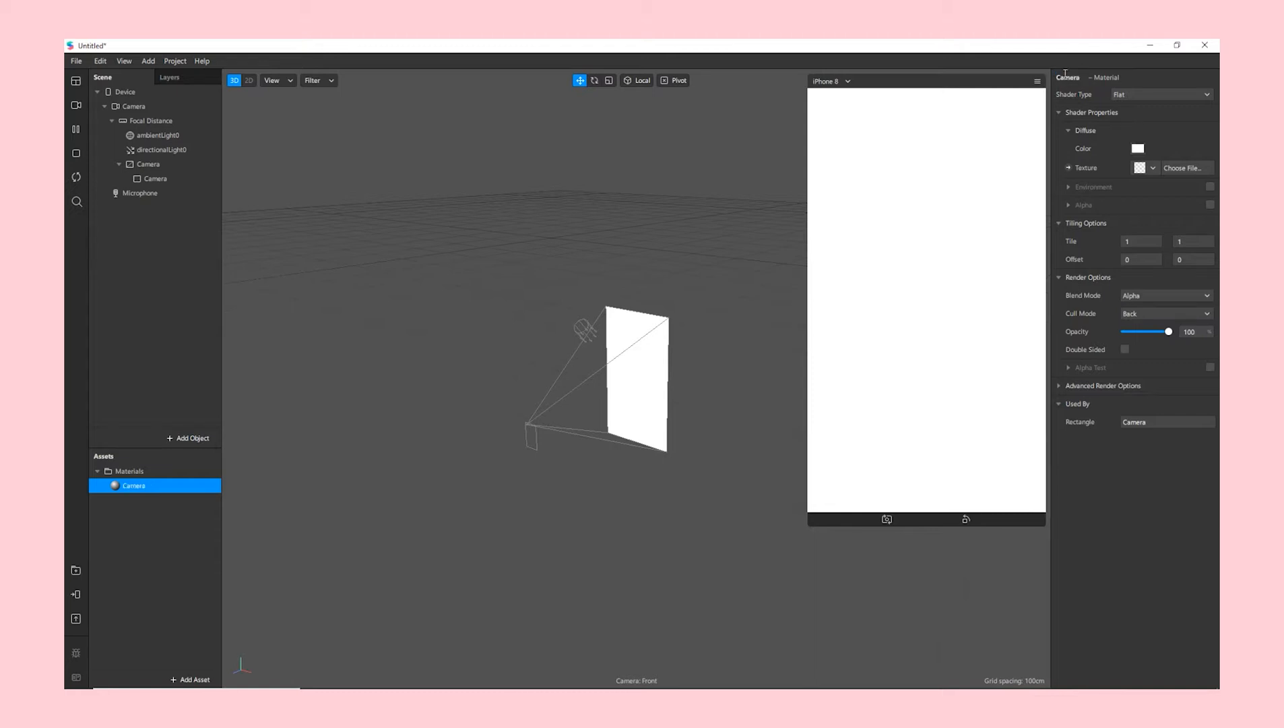
- Turn off Use Depth Test and expose the Camera material's texture as a patch
{"action": "left_click", "coordinate": [1059, 386]}
{"action": "left_click", "coordinate": [1125, 421]}
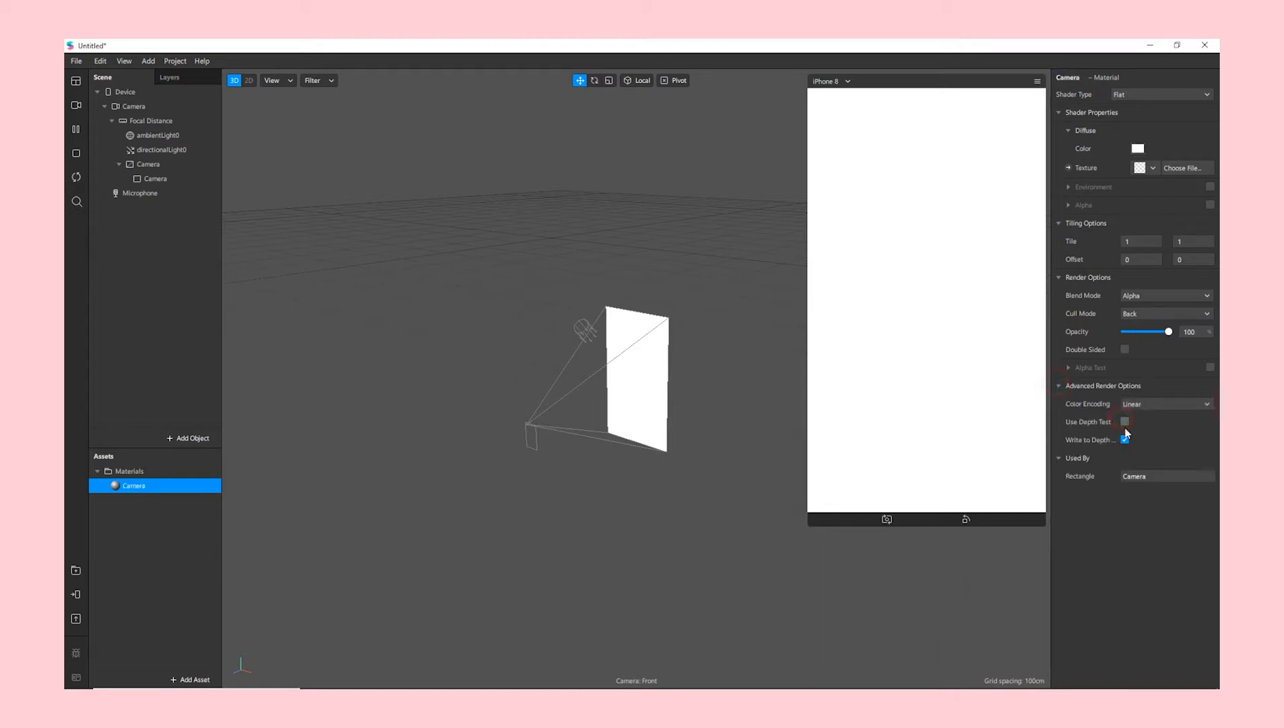
{"action": "left_click", "coordinate": [1067, 168]}
{"action": "left_click_drag", "start_coordinate": [679, 510], "coordinate": [729, 432]}
- Import the free Sobel Filter patch from the AR Library's patch assets
{"action": "left_click", "coordinate": [574, 475]}
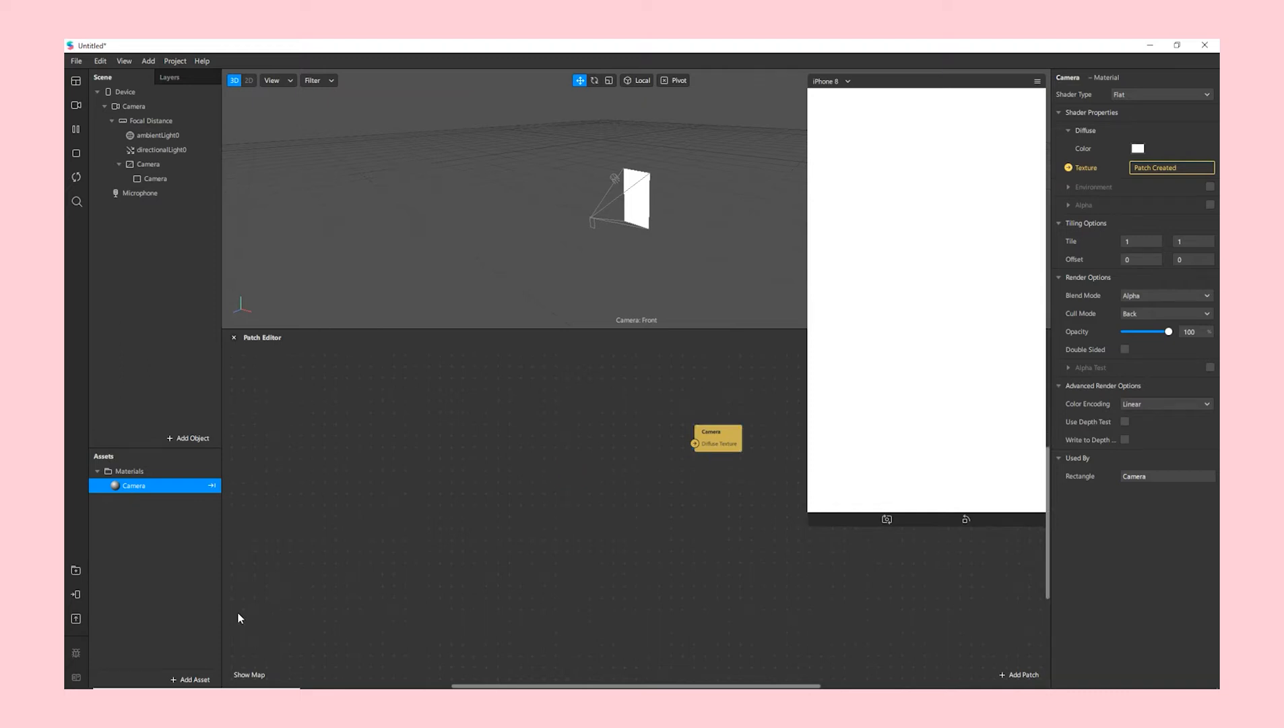
{"action": "left_click", "coordinate": [194, 678]}
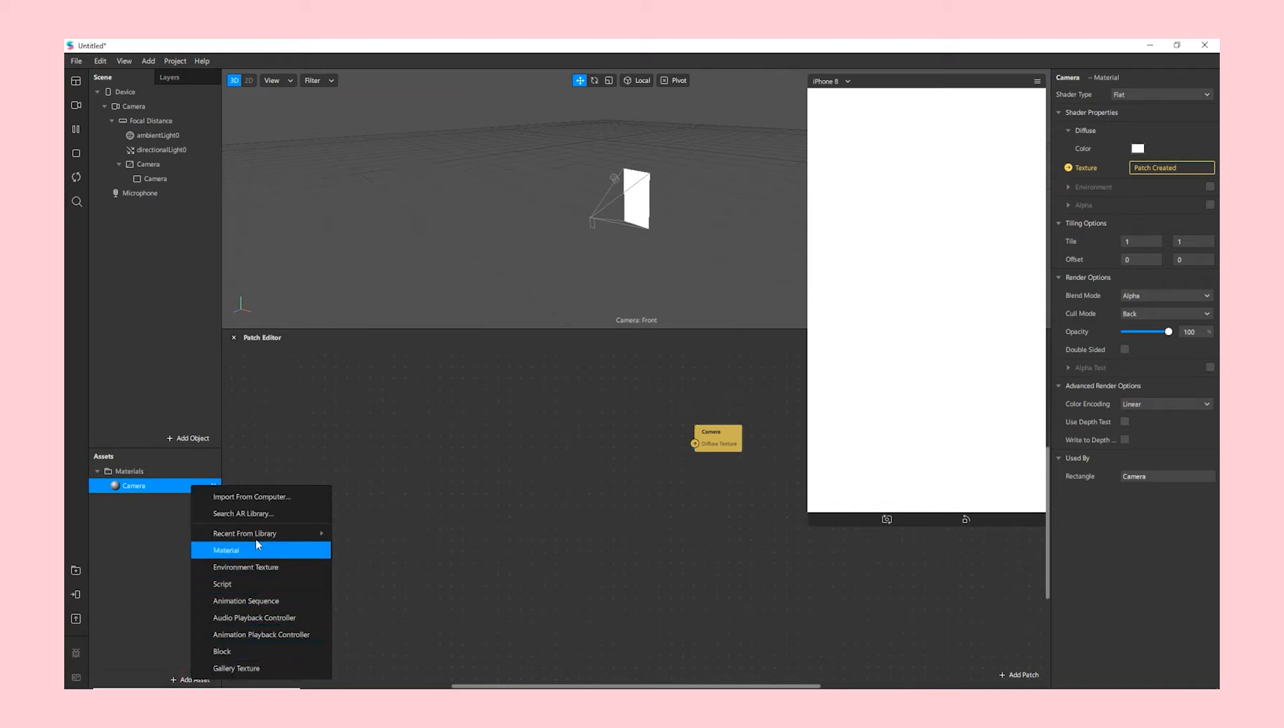
{"action": "left_click", "coordinate": [311, 515]}
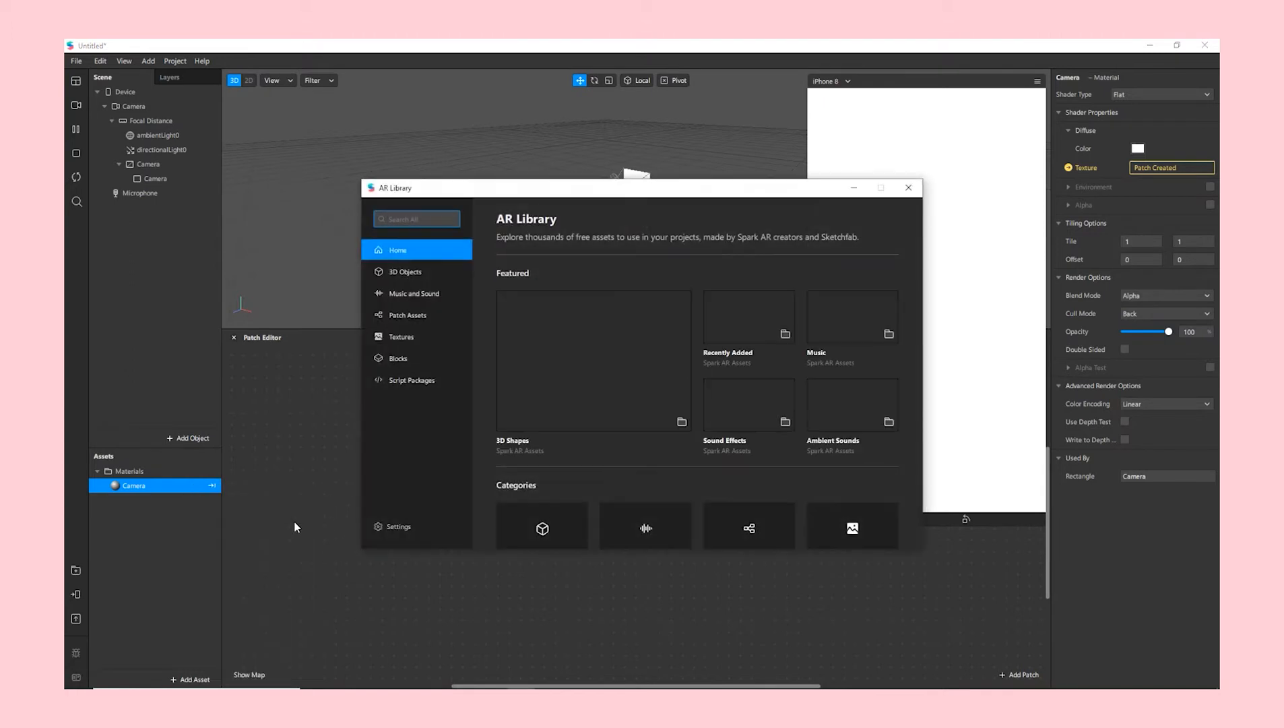
{"action": "left_click", "coordinate": [427, 314]}
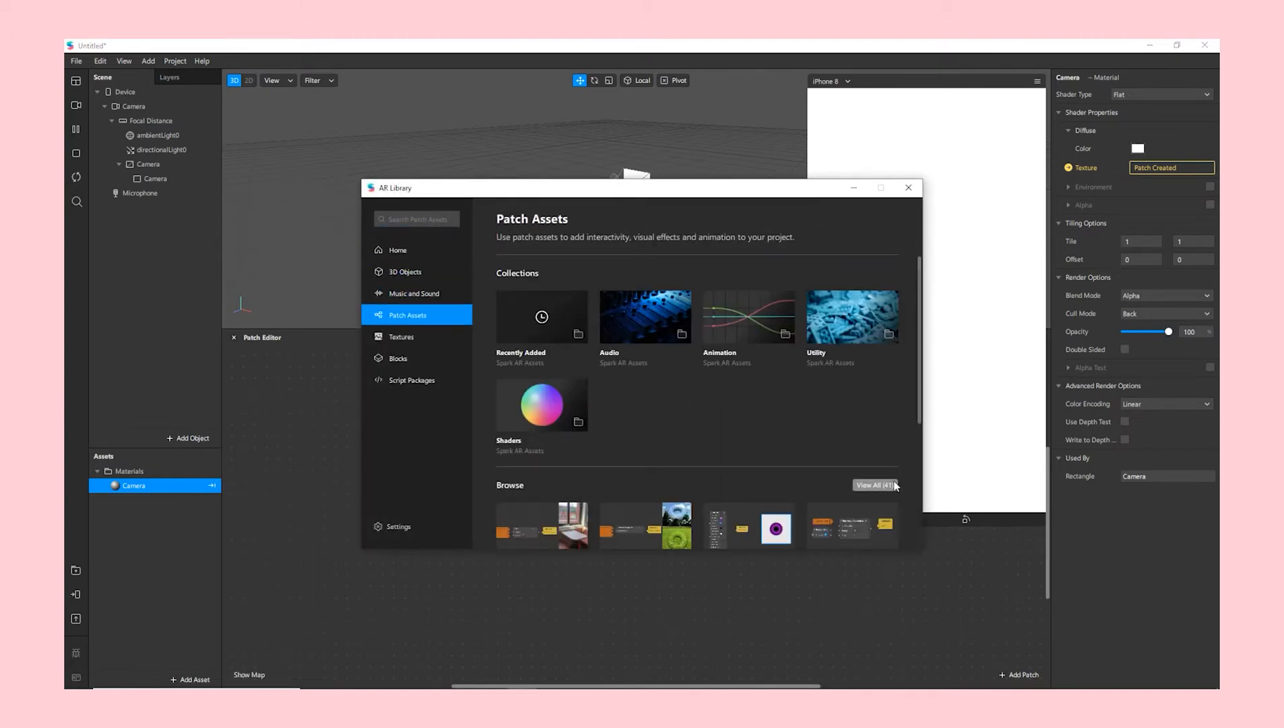
{"action": "left_click", "coordinate": [889, 484]}
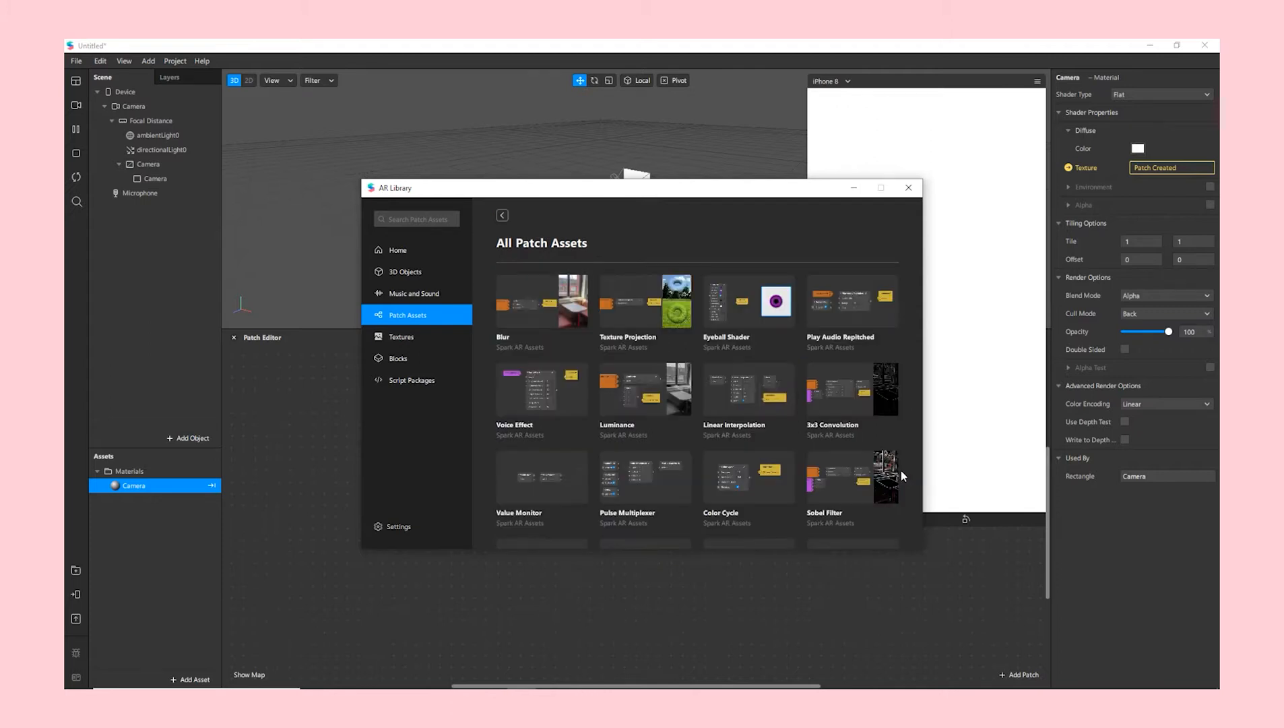
{"action": "scroll", "coordinate": [901, 471], "scroll_direction": "down", "scroll_amount": 3}
{"action": "left_click", "coordinate": [839, 321]}
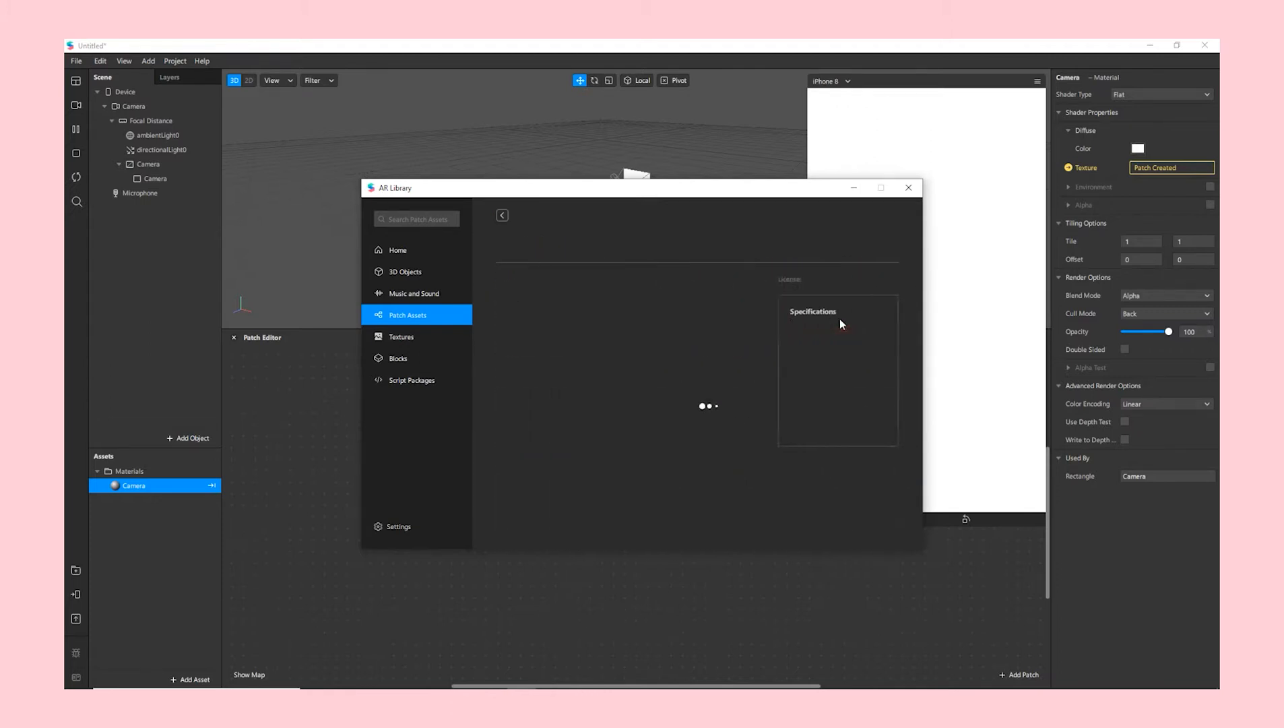
{"action": "left_click", "coordinate": [868, 245]}
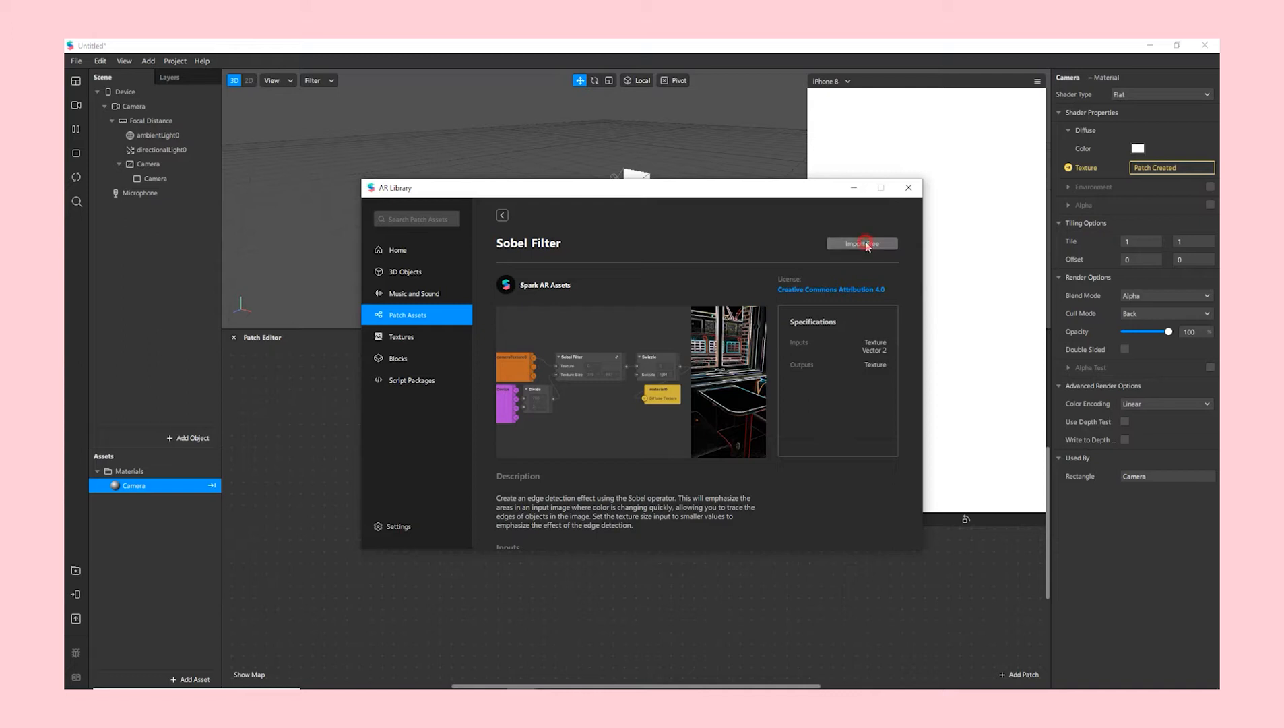
- Import the Tritone Color patch as TriTone Shader and close the AR Library
{"action": "left_click", "coordinate": [502, 215]}
{"action": "scroll", "coordinate": [812, 410], "scroll_direction": "down", "scroll_amount": 5}
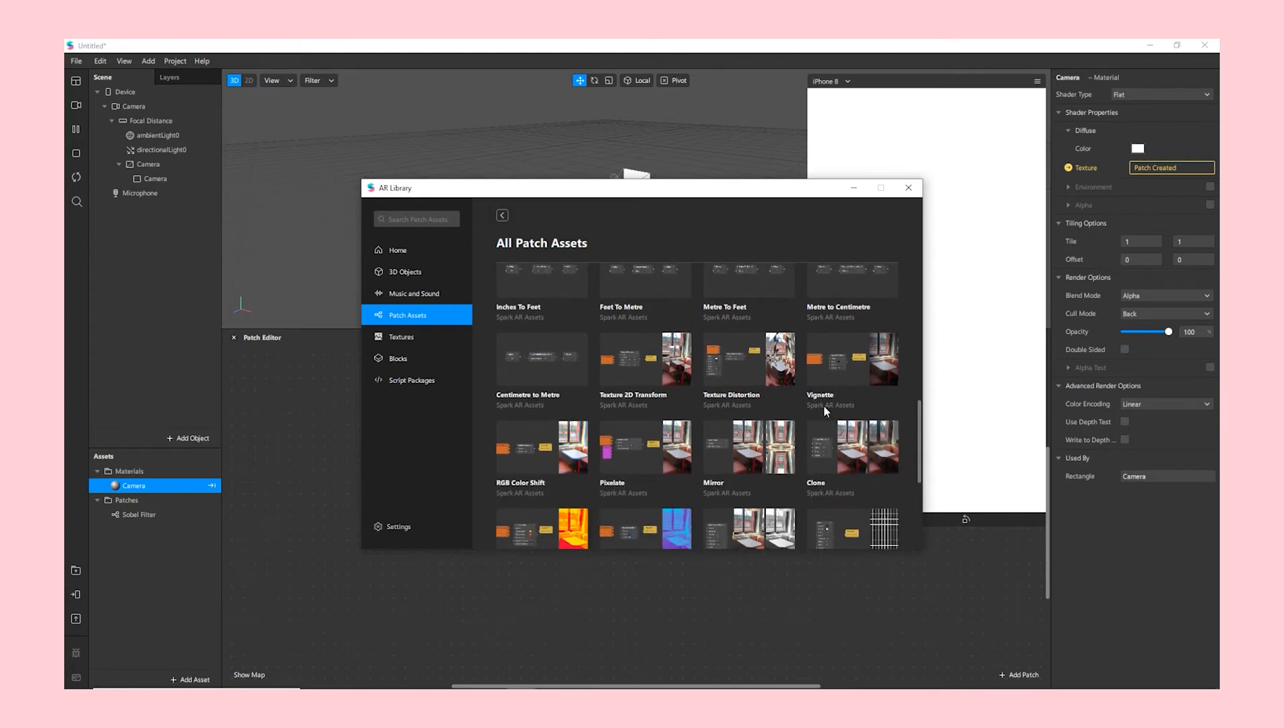
{"action": "scroll", "coordinate": [824, 406], "scroll_direction": "down", "scroll_amount": 1}
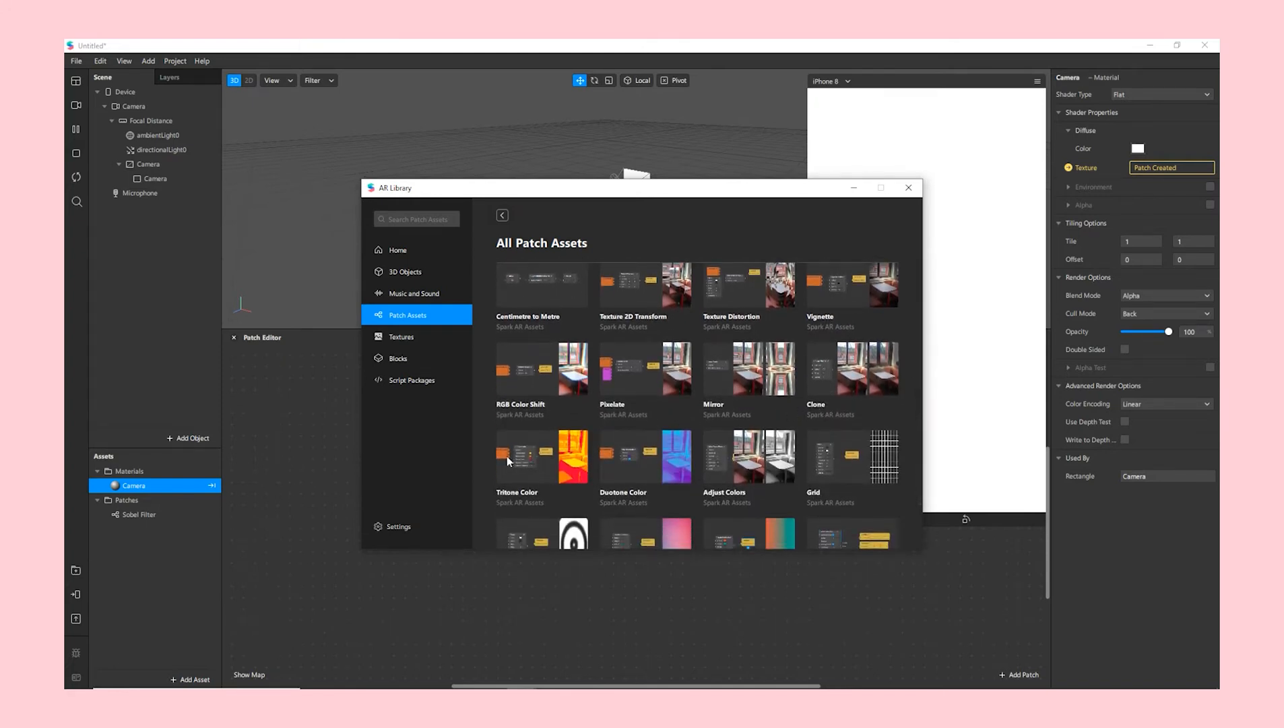
{"action": "left_click", "coordinate": [506, 455]}
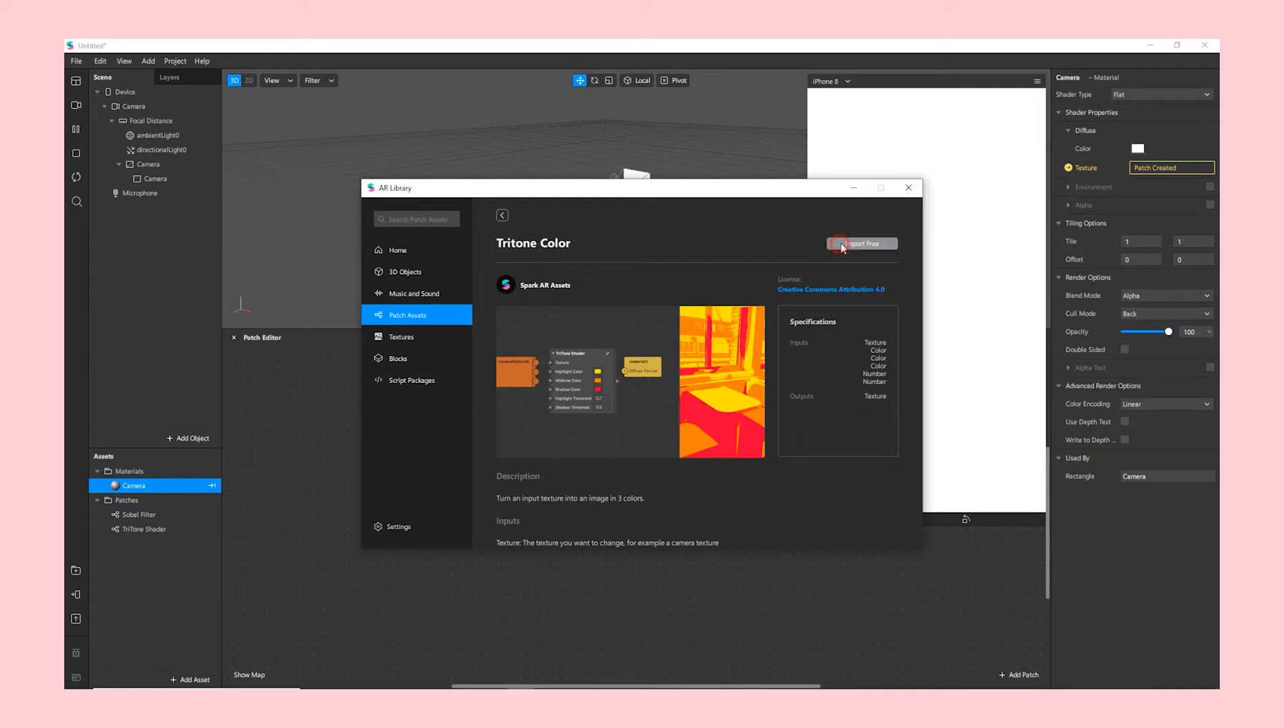
{"action": "left_click", "coordinate": [913, 192]}
{"action": "left_click", "coordinate": [144, 529]}
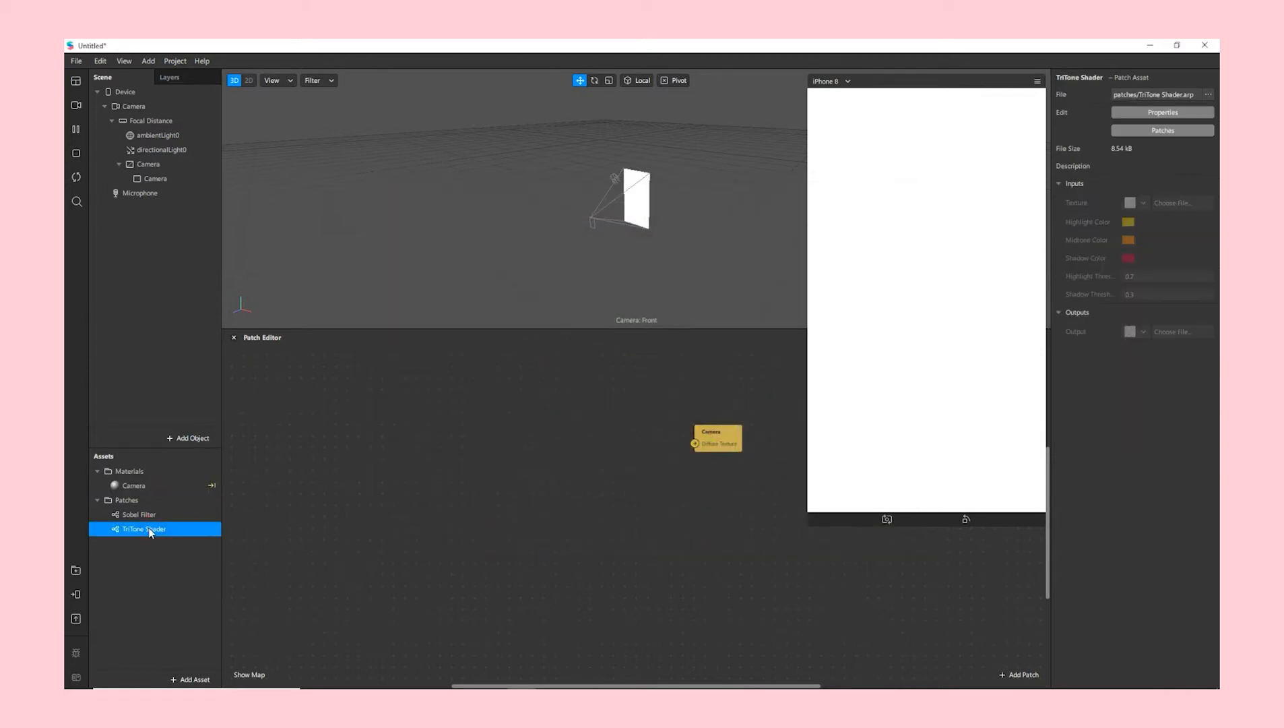
- Place a TriTone Shader node and extract a texture from the scene camera
{"action": "left_click_drag", "start_coordinate": [138, 531], "coordinate": [549, 439]}
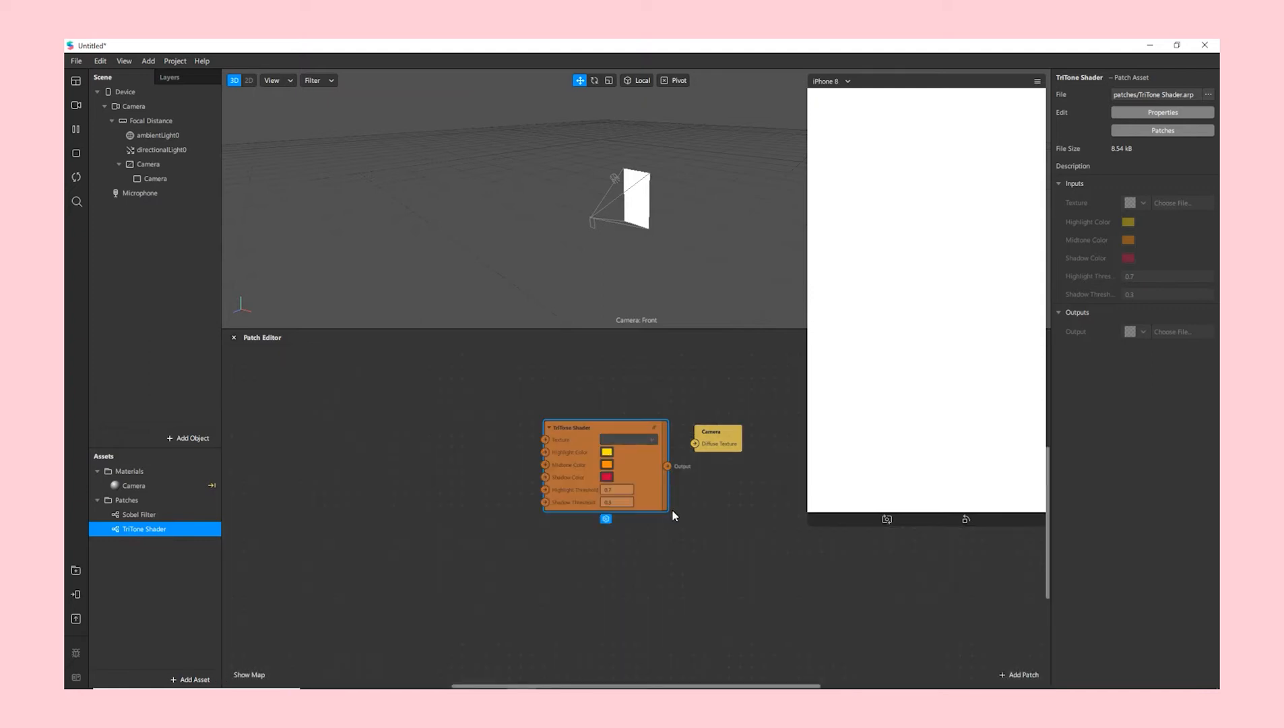
{"action": "left_click", "coordinate": [150, 106]}
{"action": "left_click", "coordinate": [155, 121]}
{"action": "left_click", "coordinate": [155, 108]}
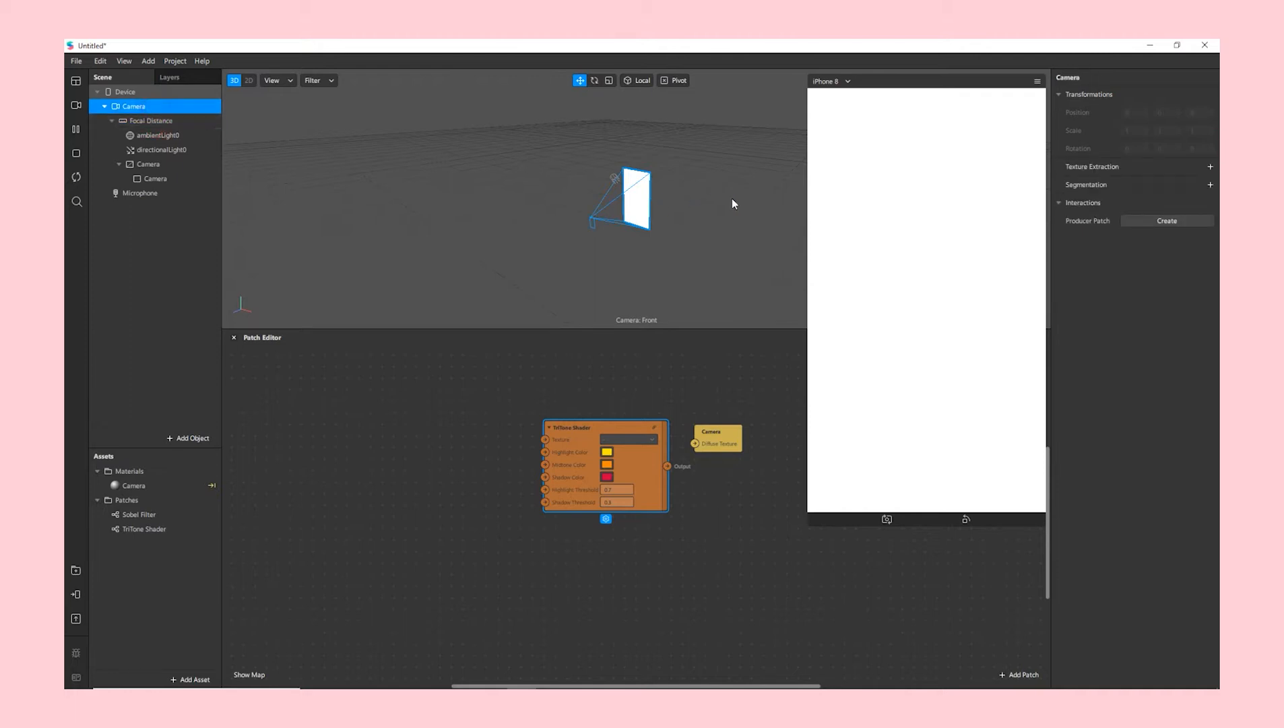
{"action": "left_click", "coordinate": [1210, 166]}
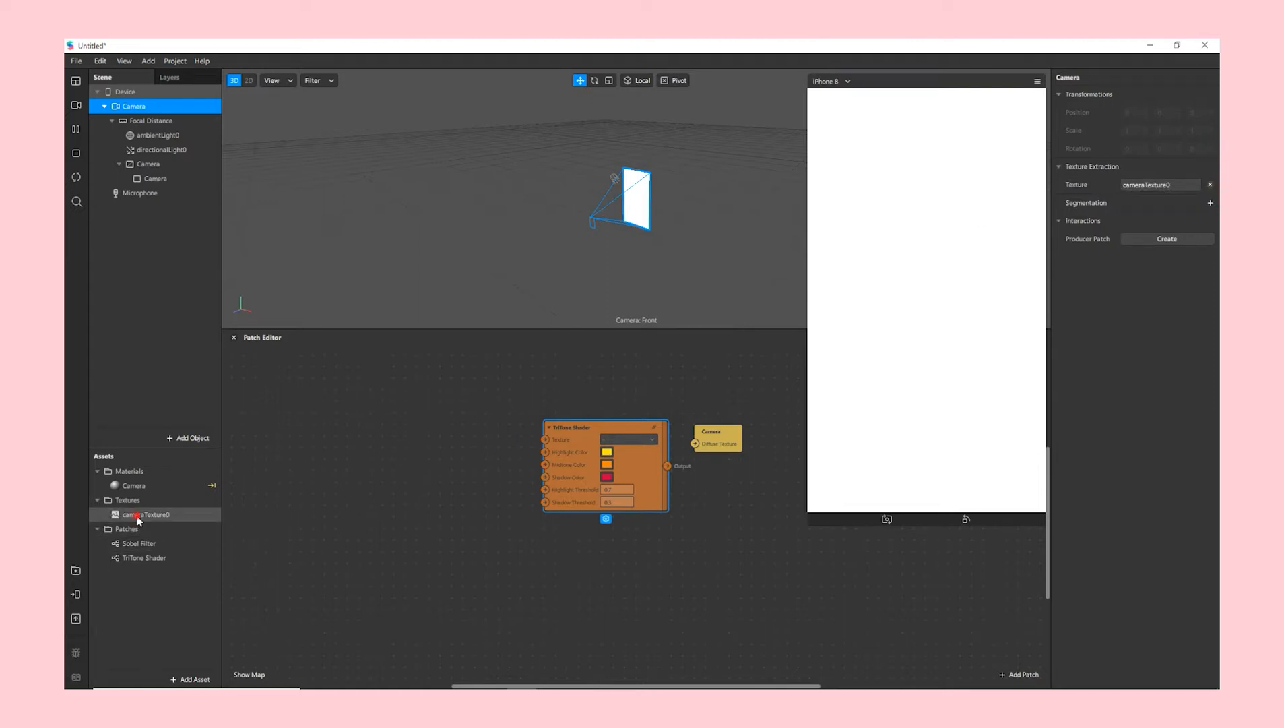
- Wire cameraTexture0 through the TriTone Shader into the Camera material's texture
{"action": "left_click", "coordinate": [126, 516]}
{"action": "left_click_drag", "start_coordinate": [125, 520], "coordinate": [229, 517]}
{"action": "left_click_drag", "start_coordinate": [423, 434], "coordinate": [545, 439]}
{"action": "left_click_drag", "start_coordinate": [668, 466], "coordinate": [751, 443]}
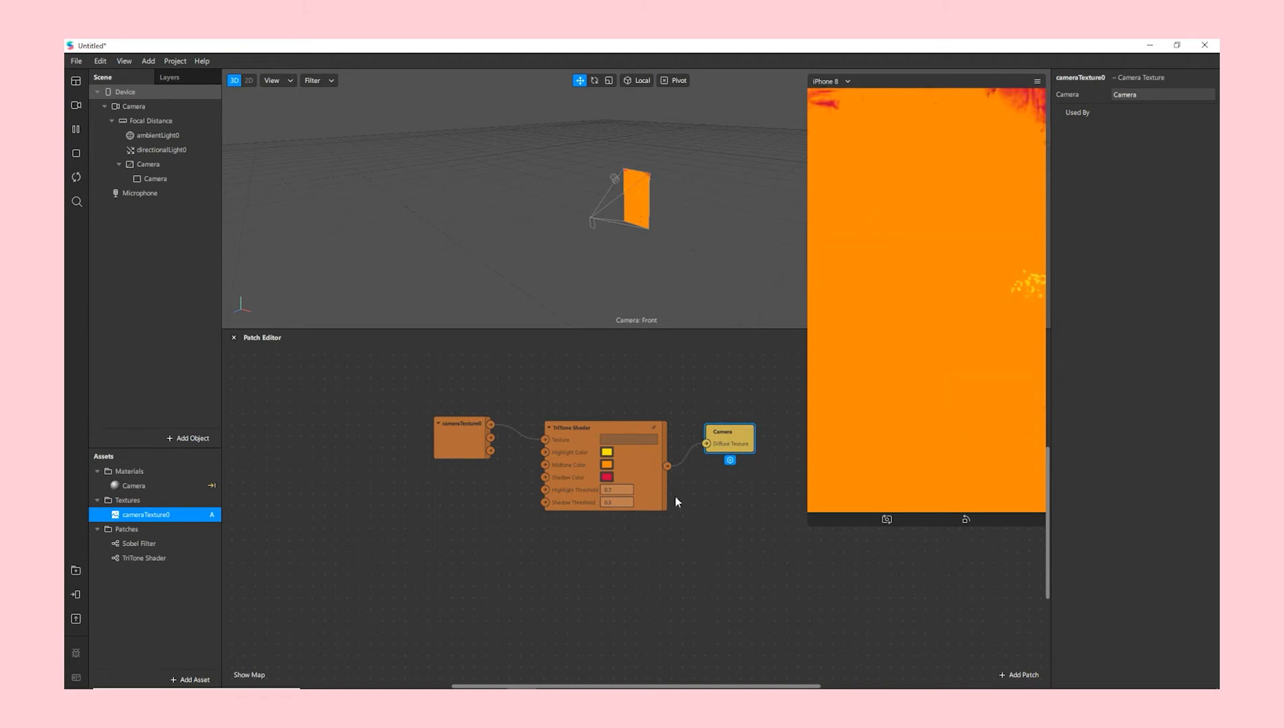
- Set the TriTone highlight to pale pink, midtone to salmon, and shadow to light red
{"action": "left_click", "coordinate": [607, 451]}
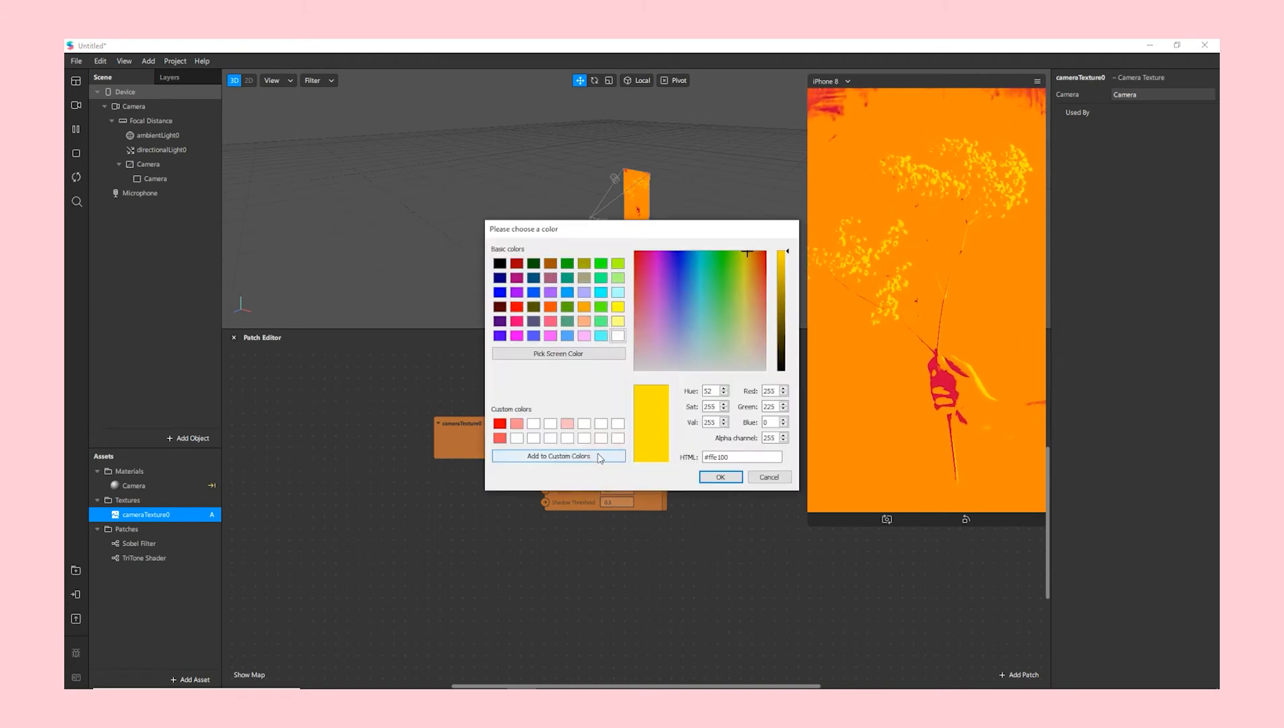
{"action": "left_click", "coordinate": [567, 423]}
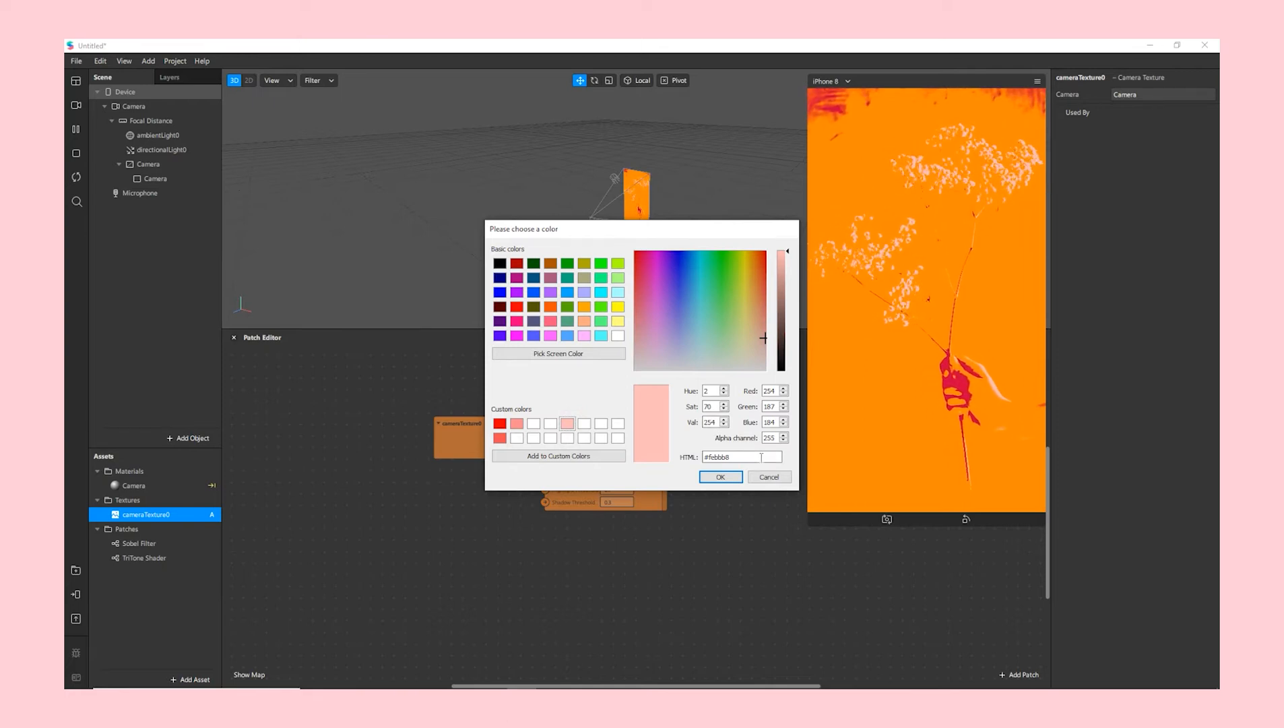
{"action": "left_click", "coordinate": [710, 477]}
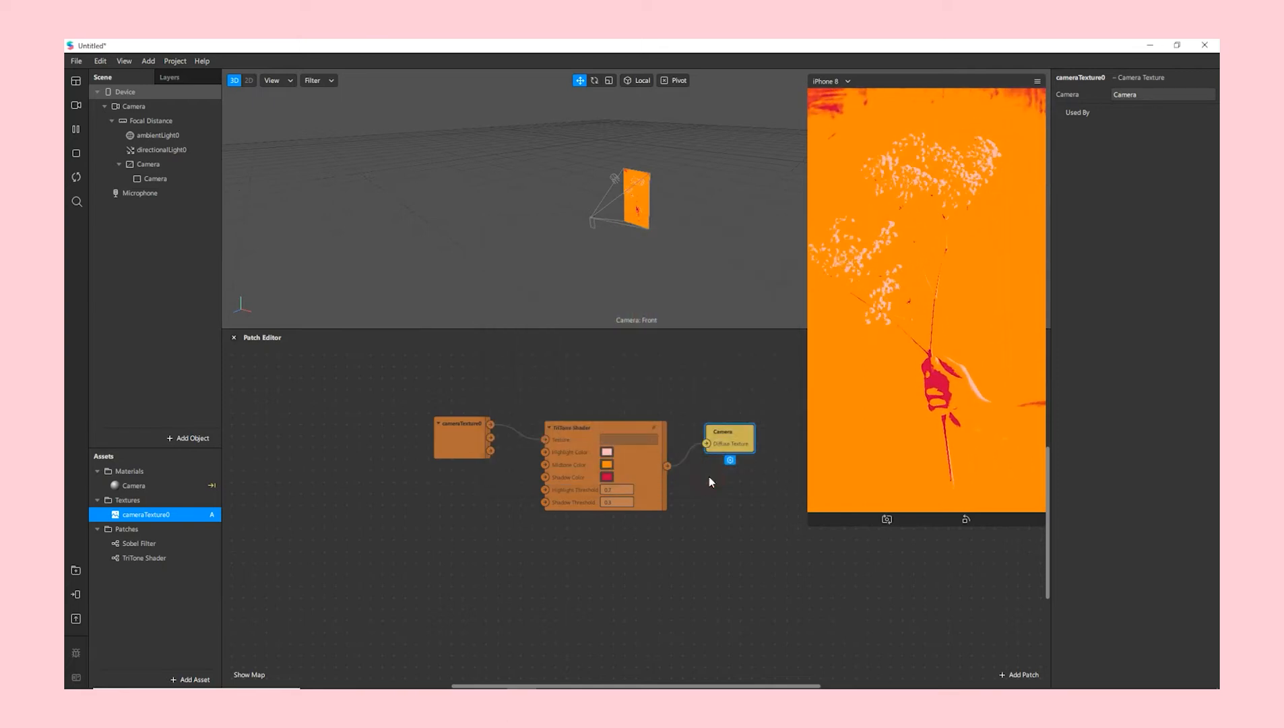
{"action": "left_click", "coordinate": [604, 468]}
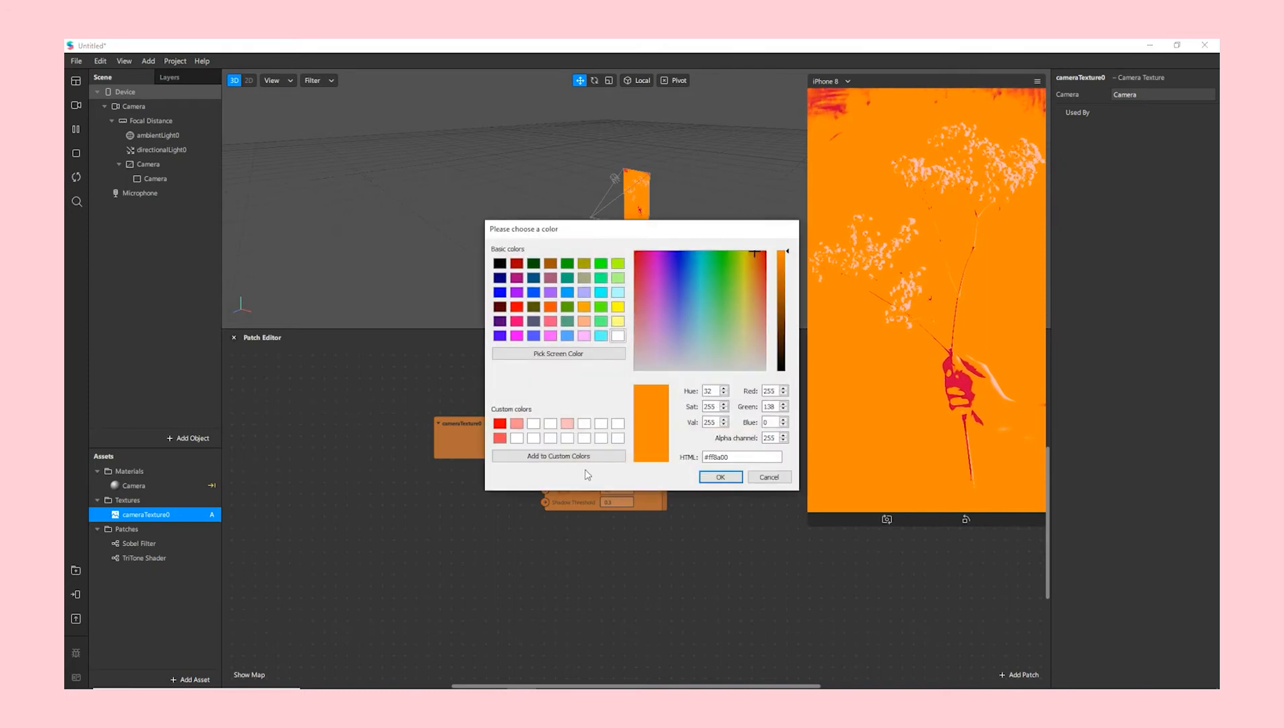
{"action": "left_click", "coordinate": [516, 425]}
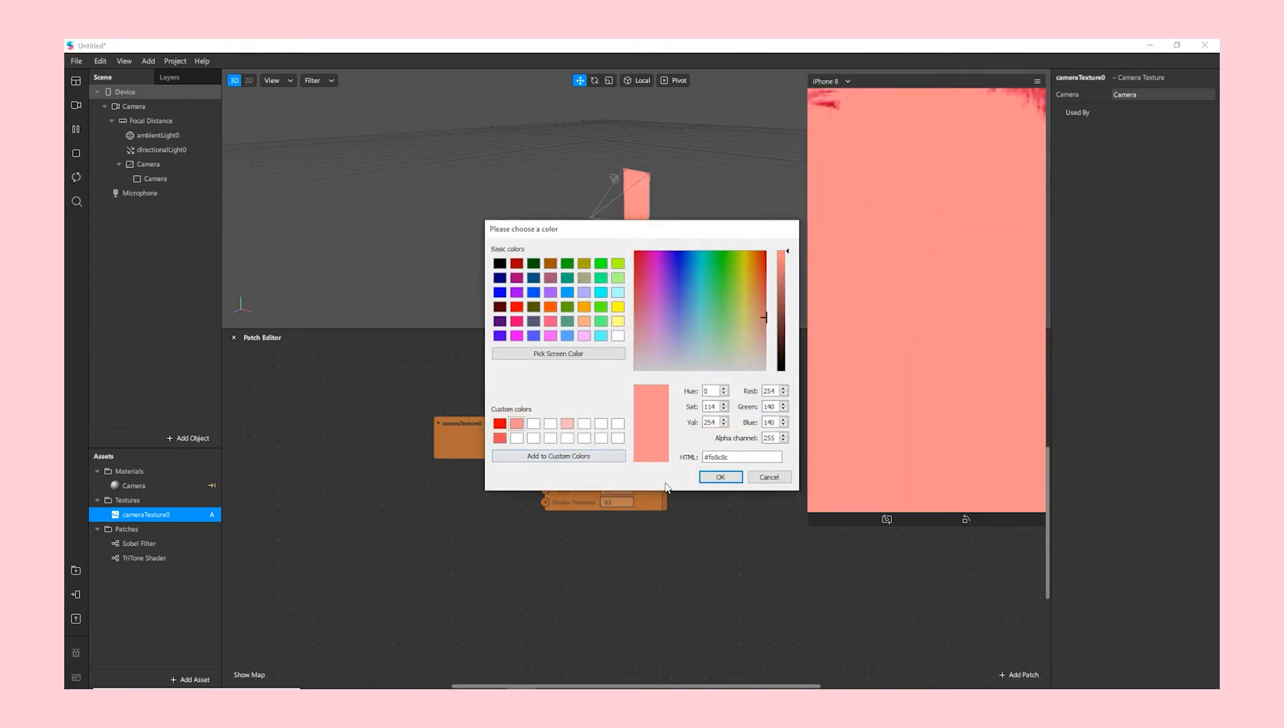
{"action": "left_click", "coordinate": [717, 477]}
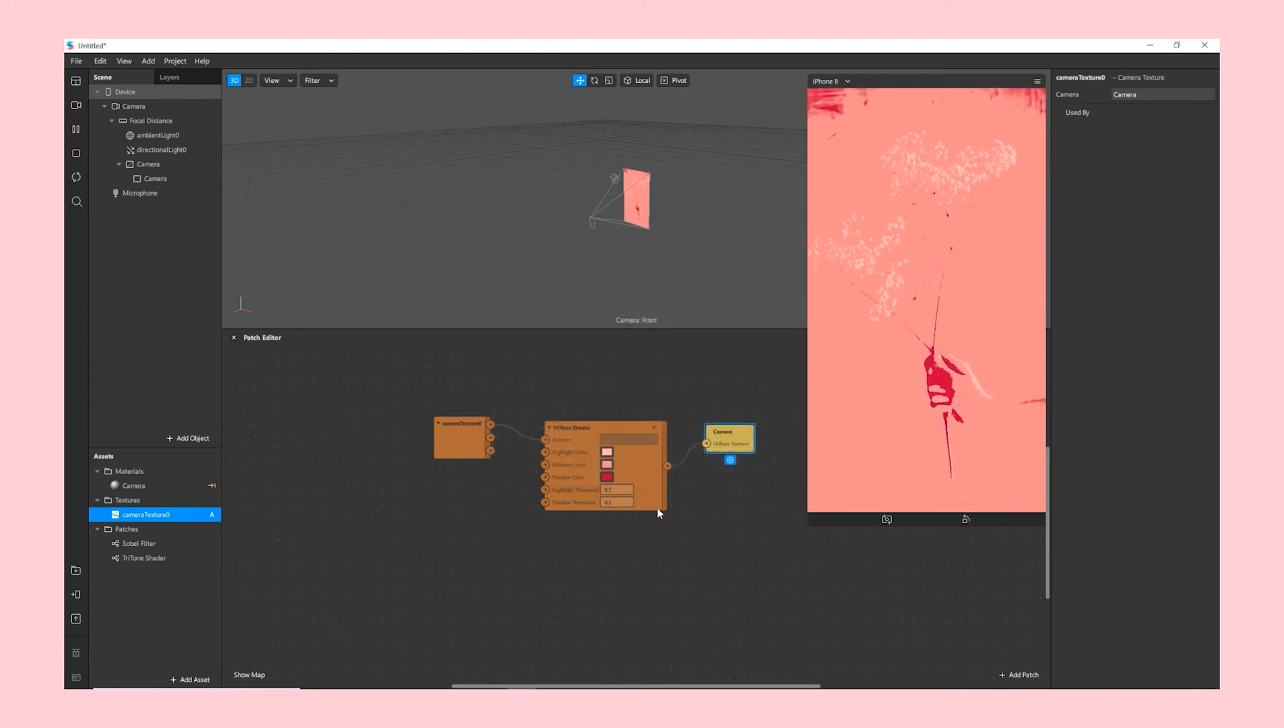
{"action": "left_click", "coordinate": [607, 476]}
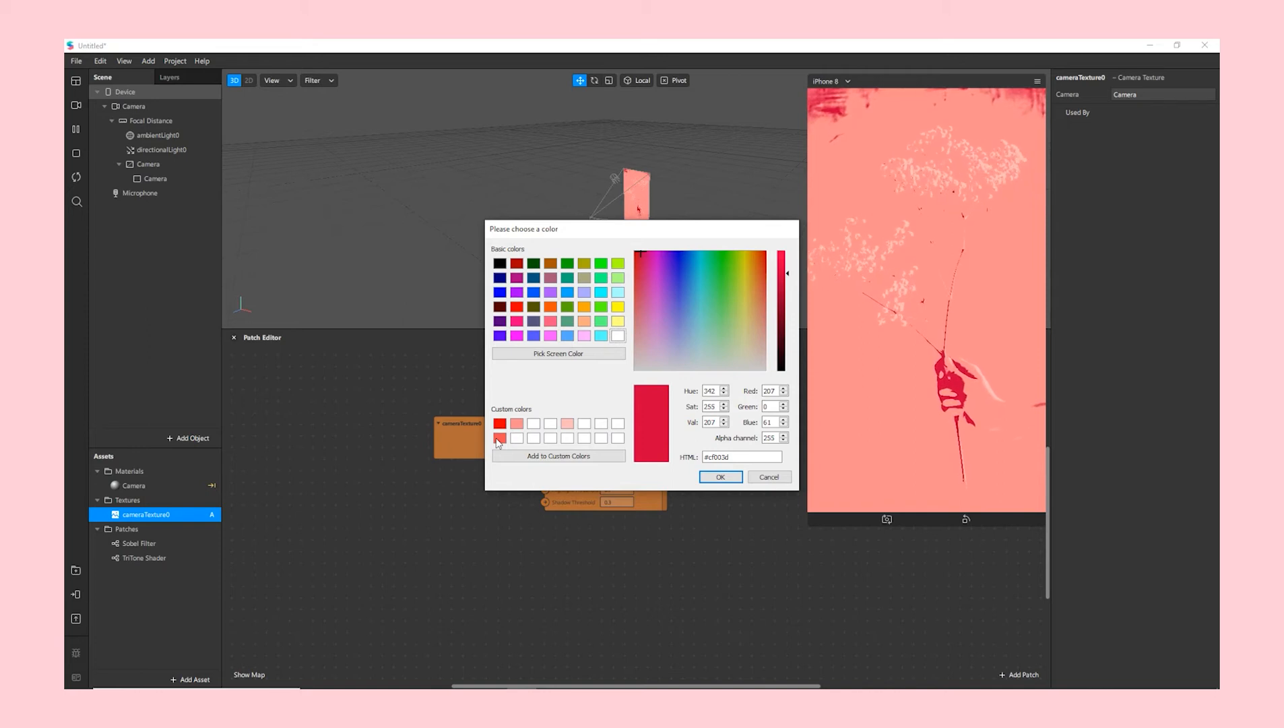
{"action": "left_click", "coordinate": [499, 439]}
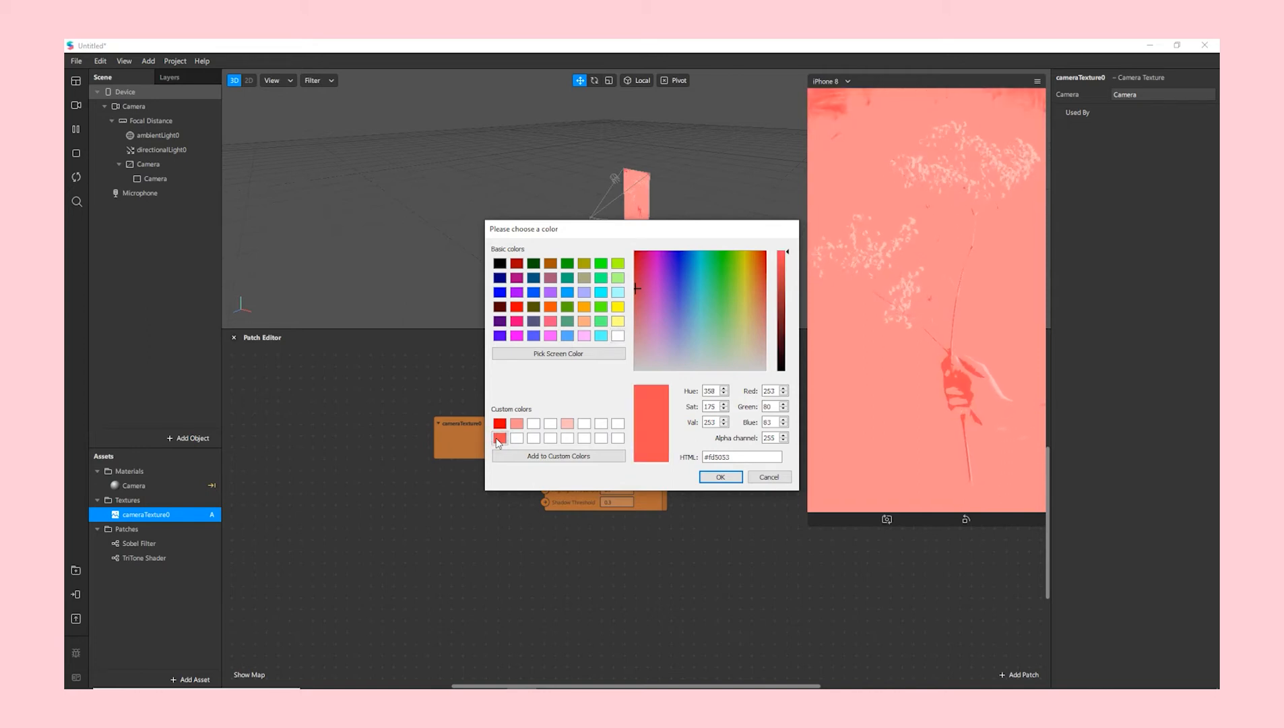
{"action": "left_click", "coordinate": [718, 478]}
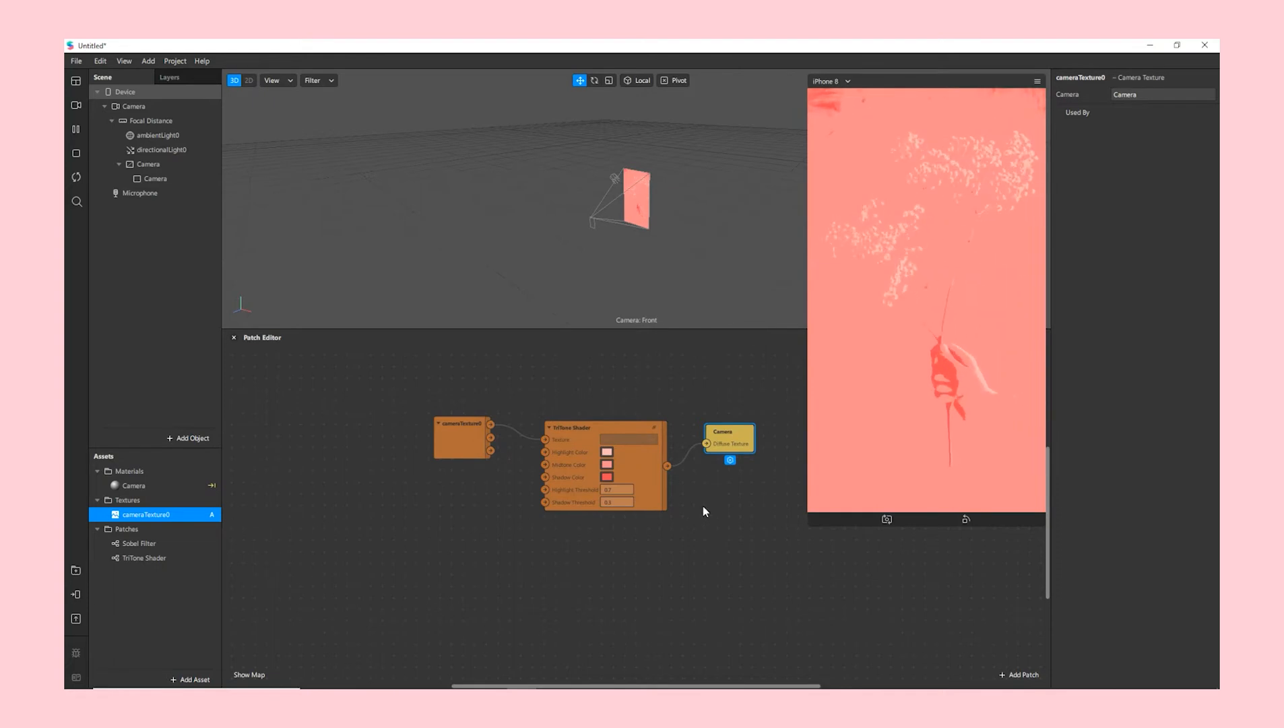
- Add a rectangle under the Camera canvas and name it Outline
{"action": "left_click", "coordinate": [181, 165]}
{"action": "right_click", "coordinate": [180, 166]}
{"action": "mouse_move", "coordinate": [235, 178]}
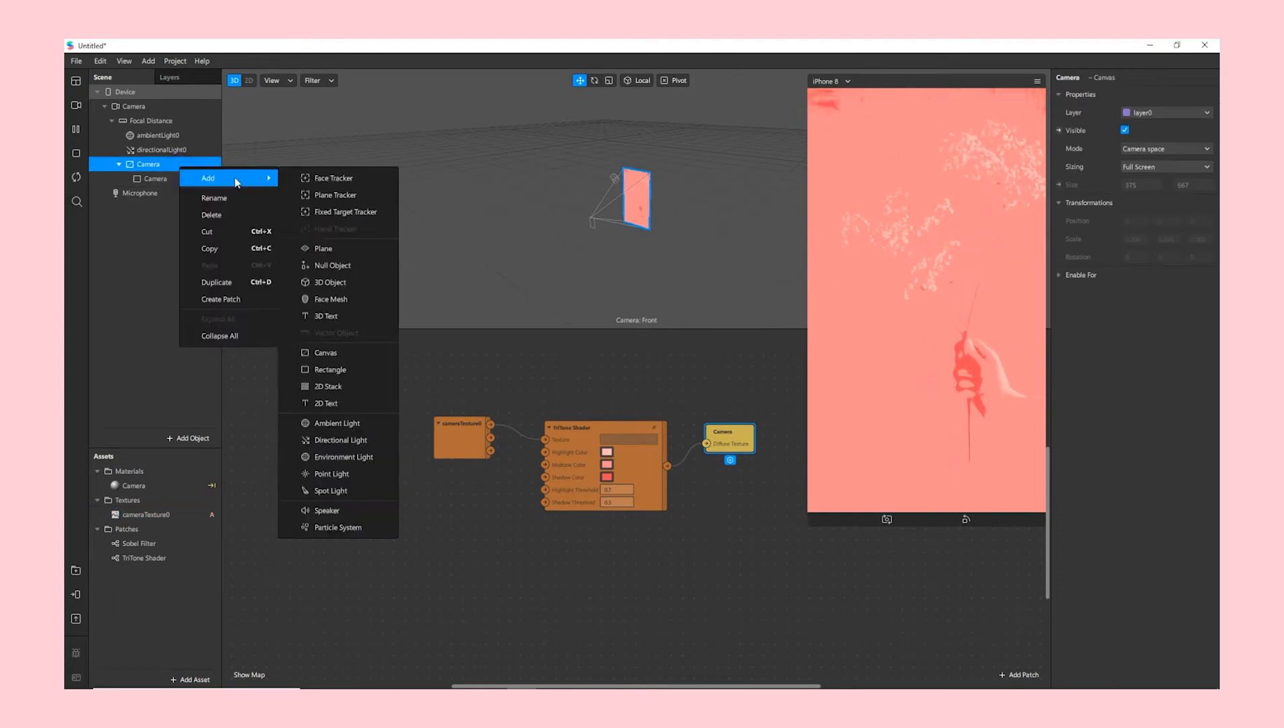
{"action": "left_click", "coordinate": [336, 374]}
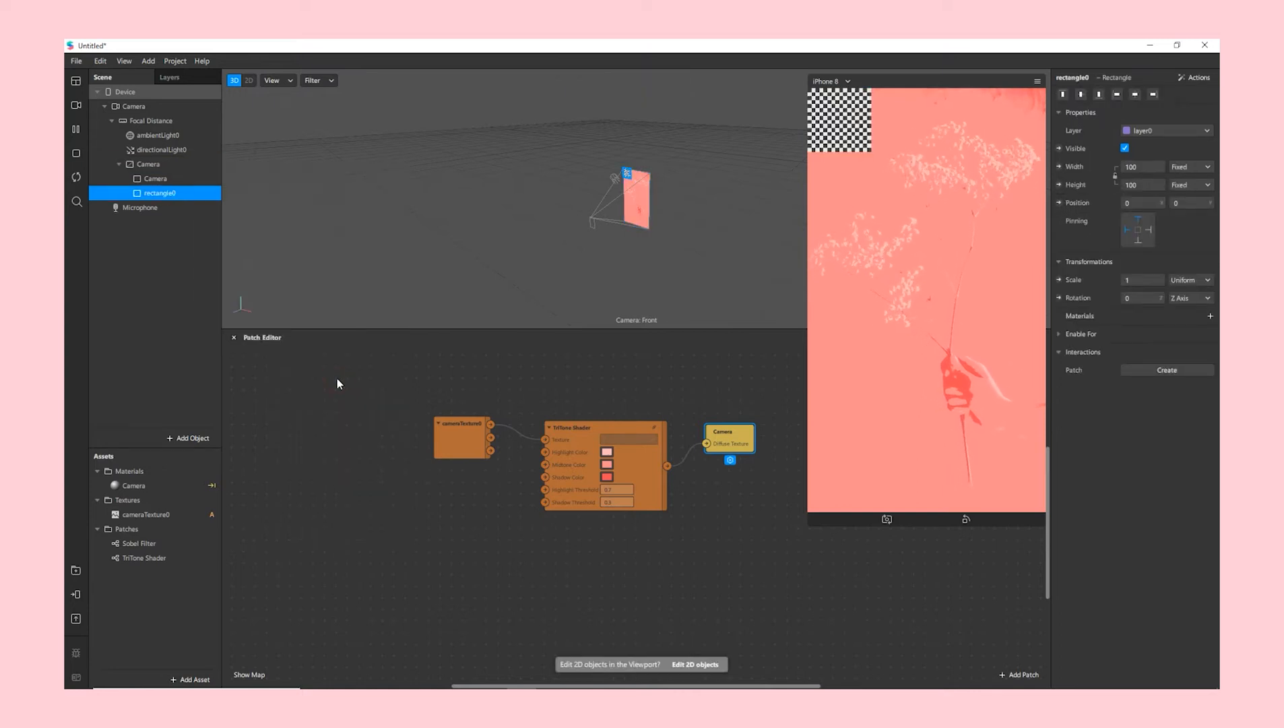
{"action": "double_click", "coordinate": [162, 193]}
{"action": "type", "text": "Outline"}
{"action": "key", "text": "Return"}
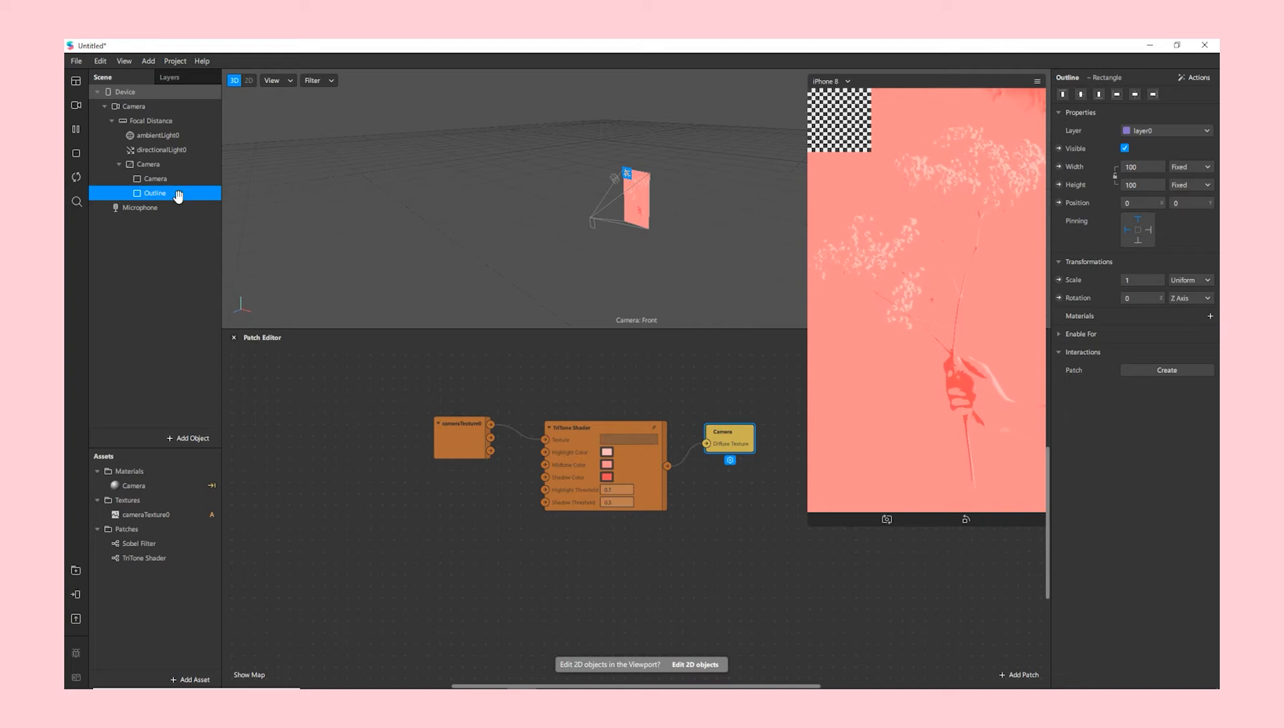
- Size Outline relative/fill in width and height, pinned to the right and bottom edges
{"action": "left_click", "coordinate": [1143, 166]}
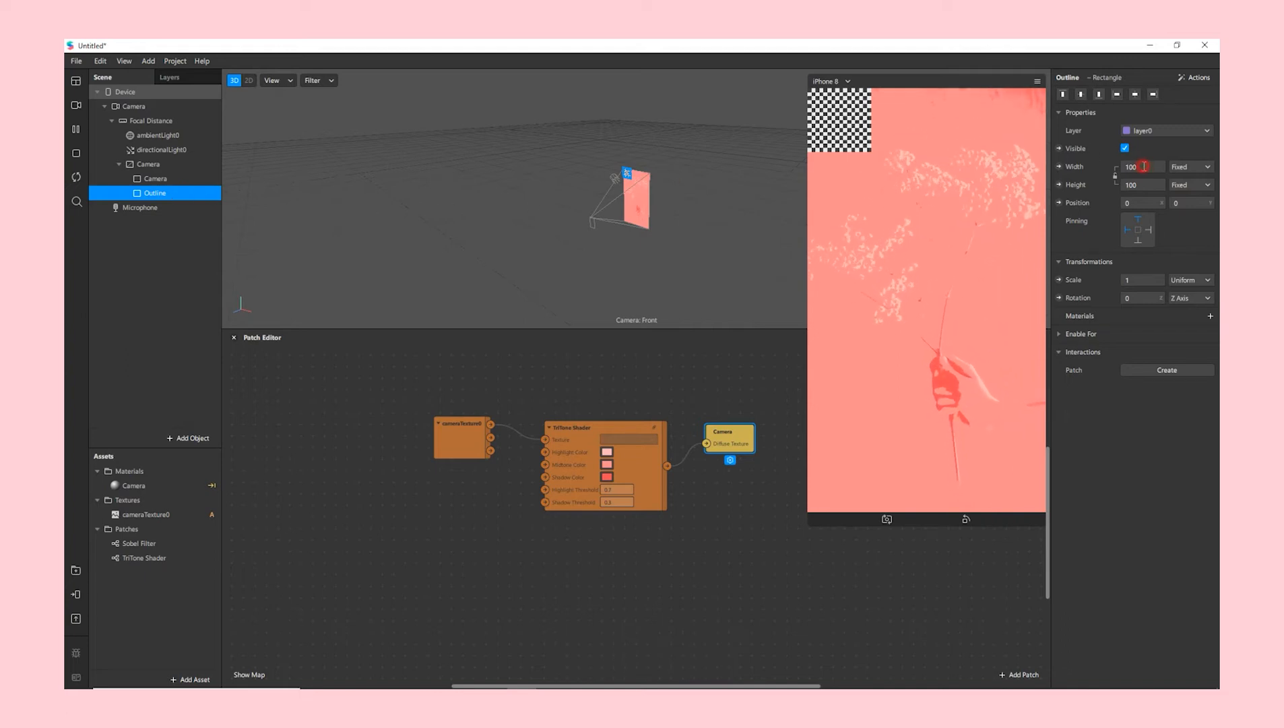
{"action": "left_click", "coordinate": [1159, 183]}
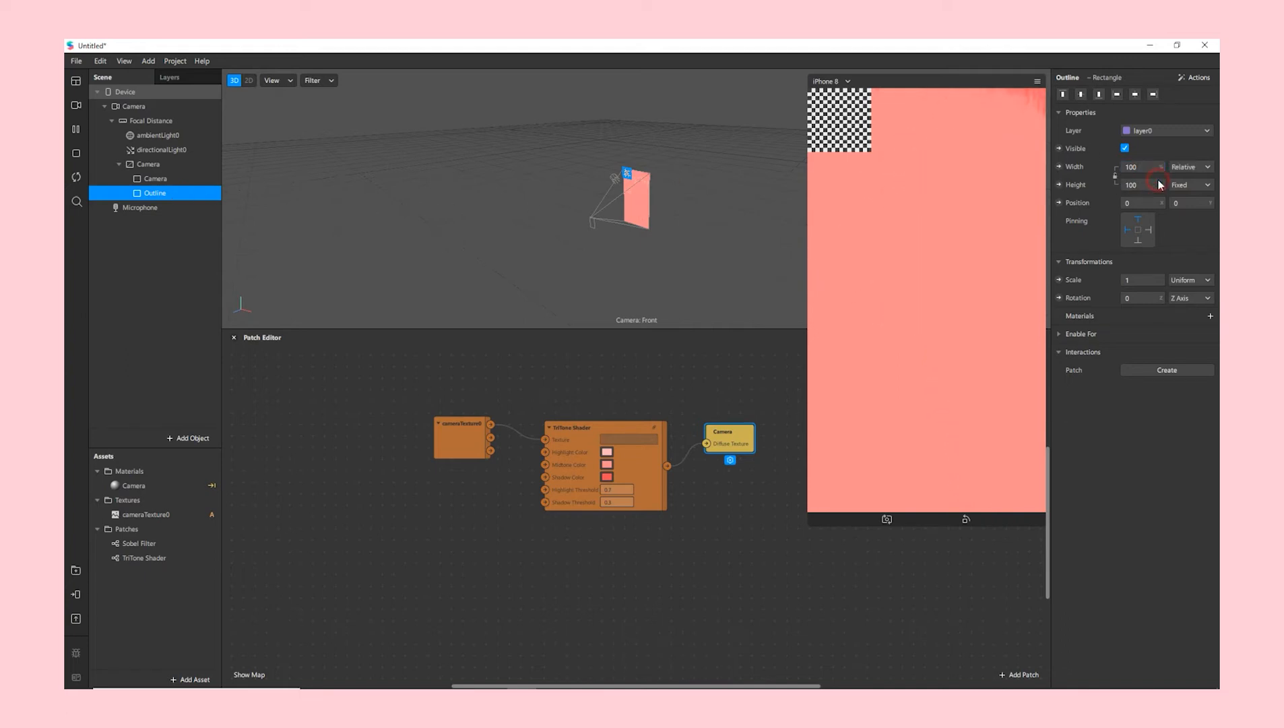
{"action": "left_click", "coordinate": [1146, 184]}
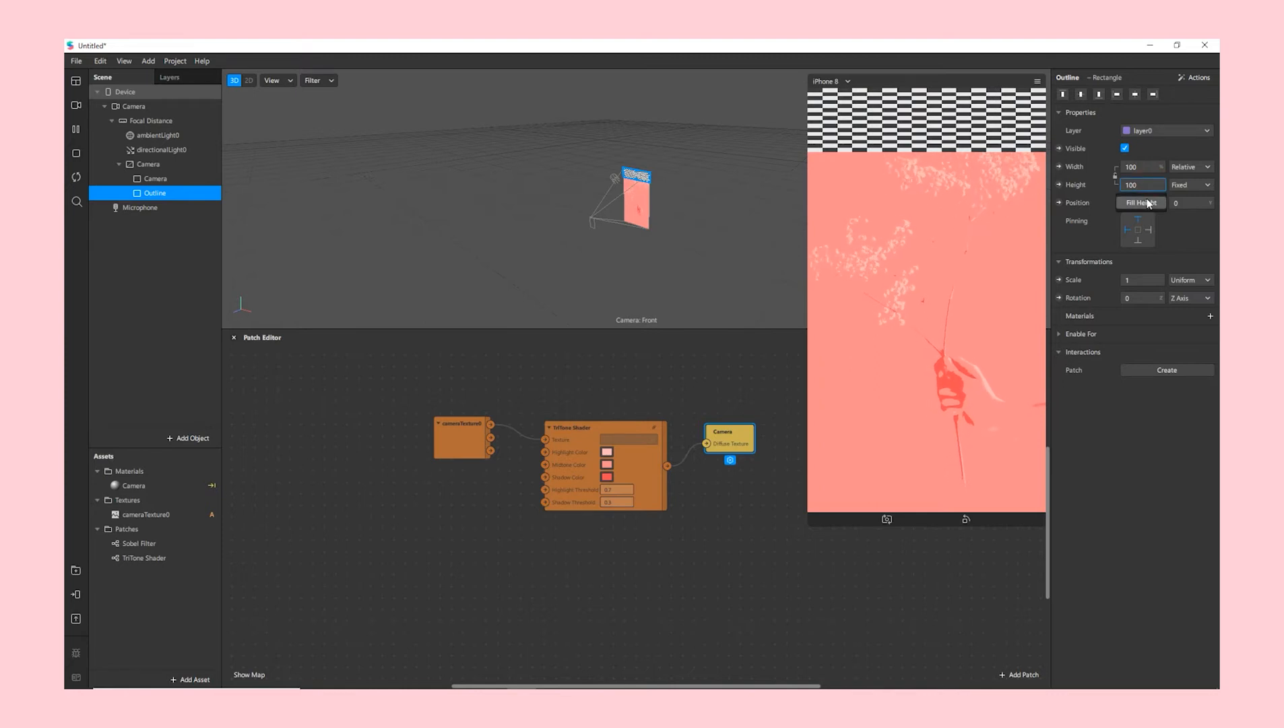
{"action": "left_click", "coordinate": [1146, 203]}
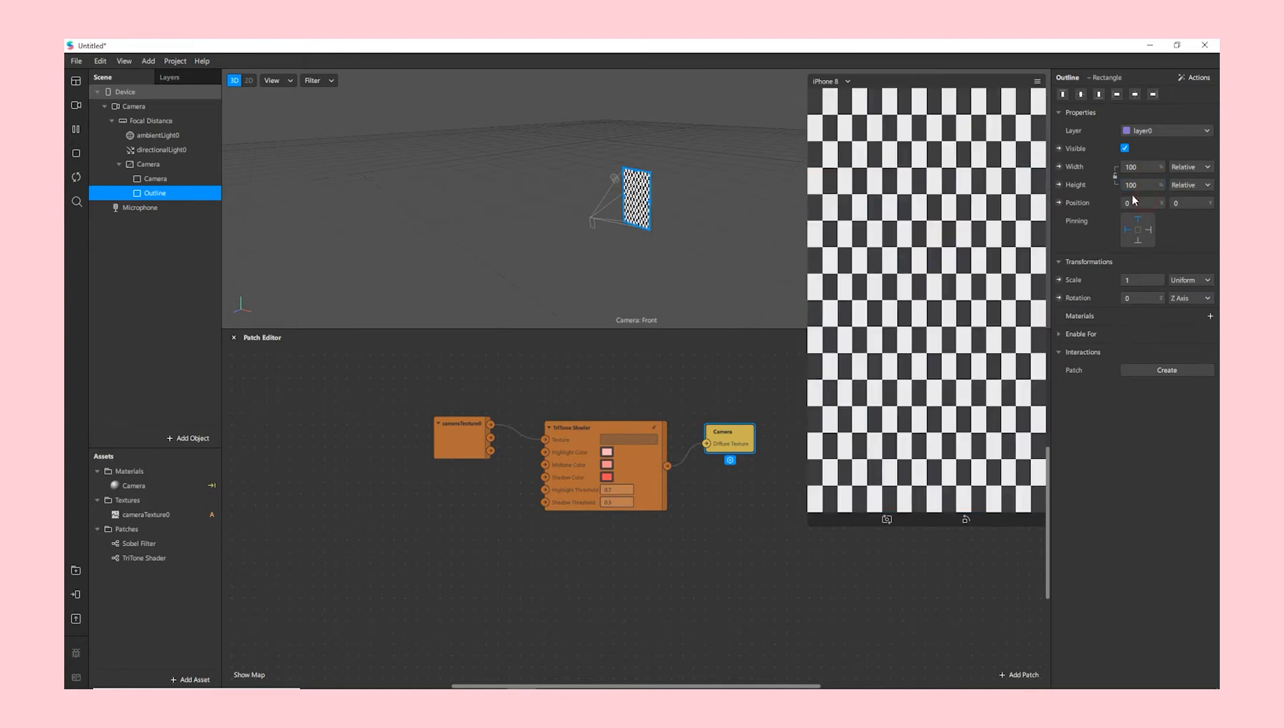
{"action": "left_click", "coordinate": [1149, 230]}
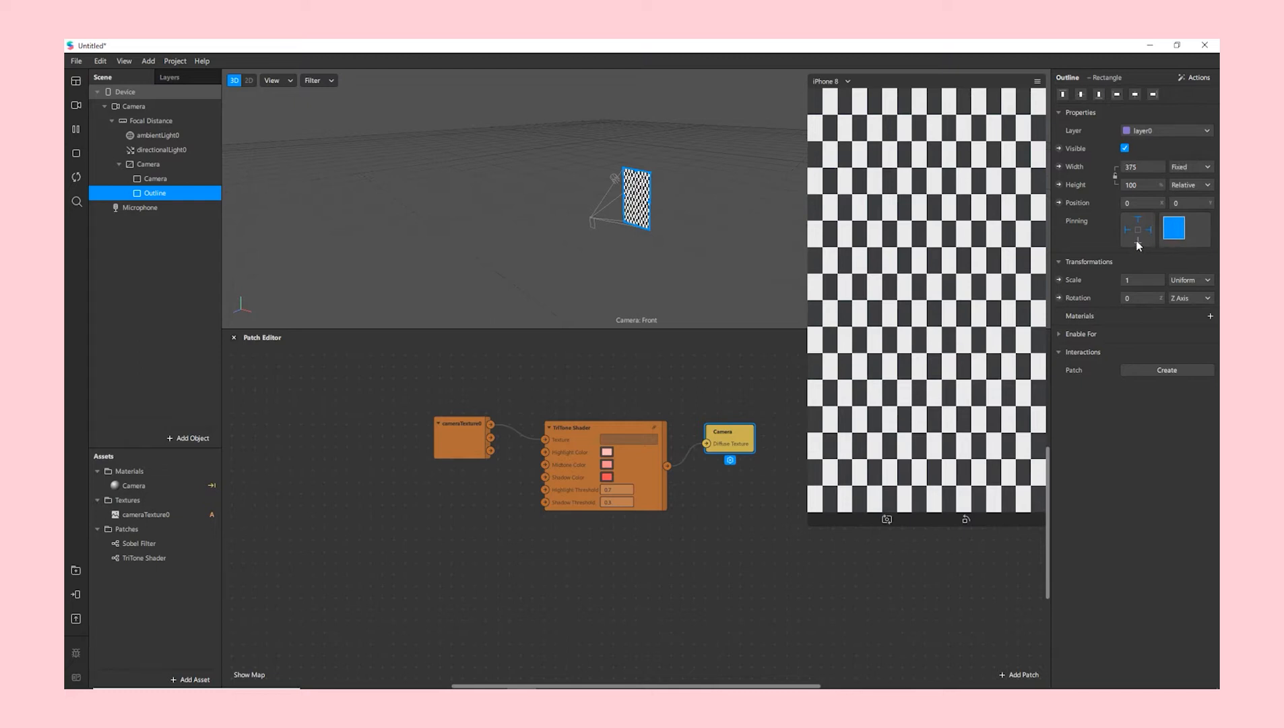
{"action": "left_click", "coordinate": [1138, 241]}
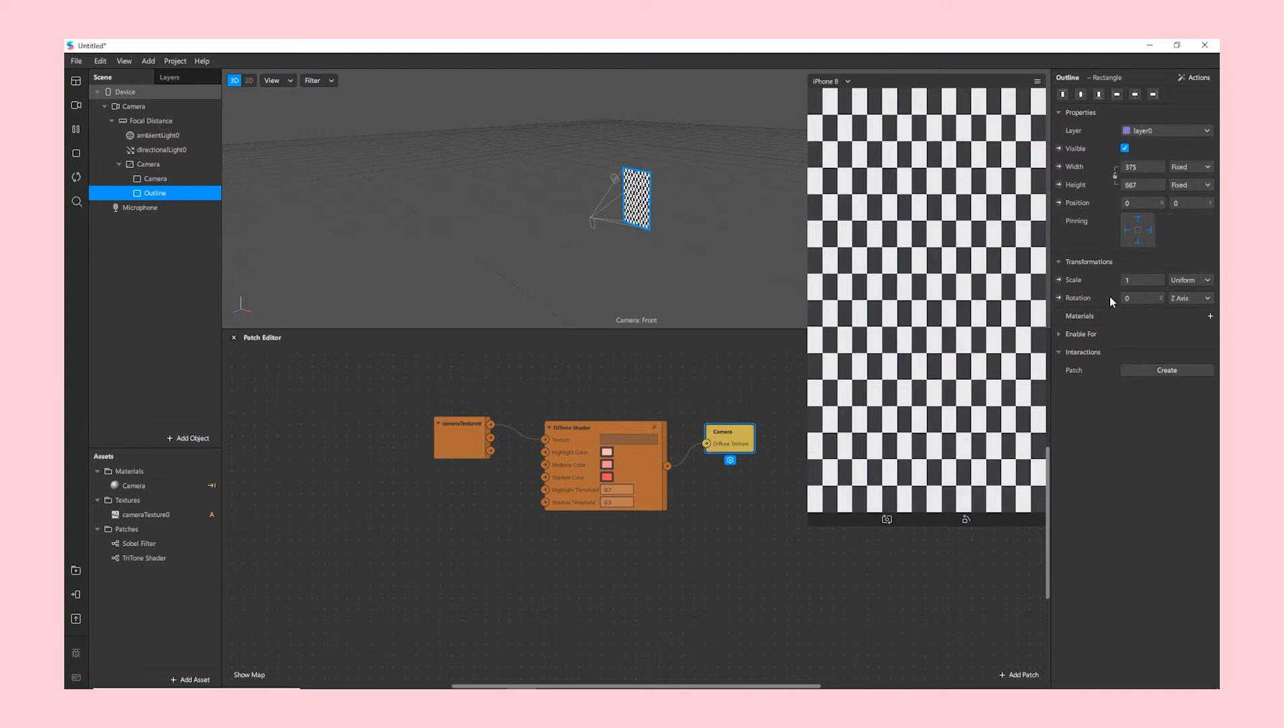
{"action": "left_click", "coordinate": [1212, 316]}
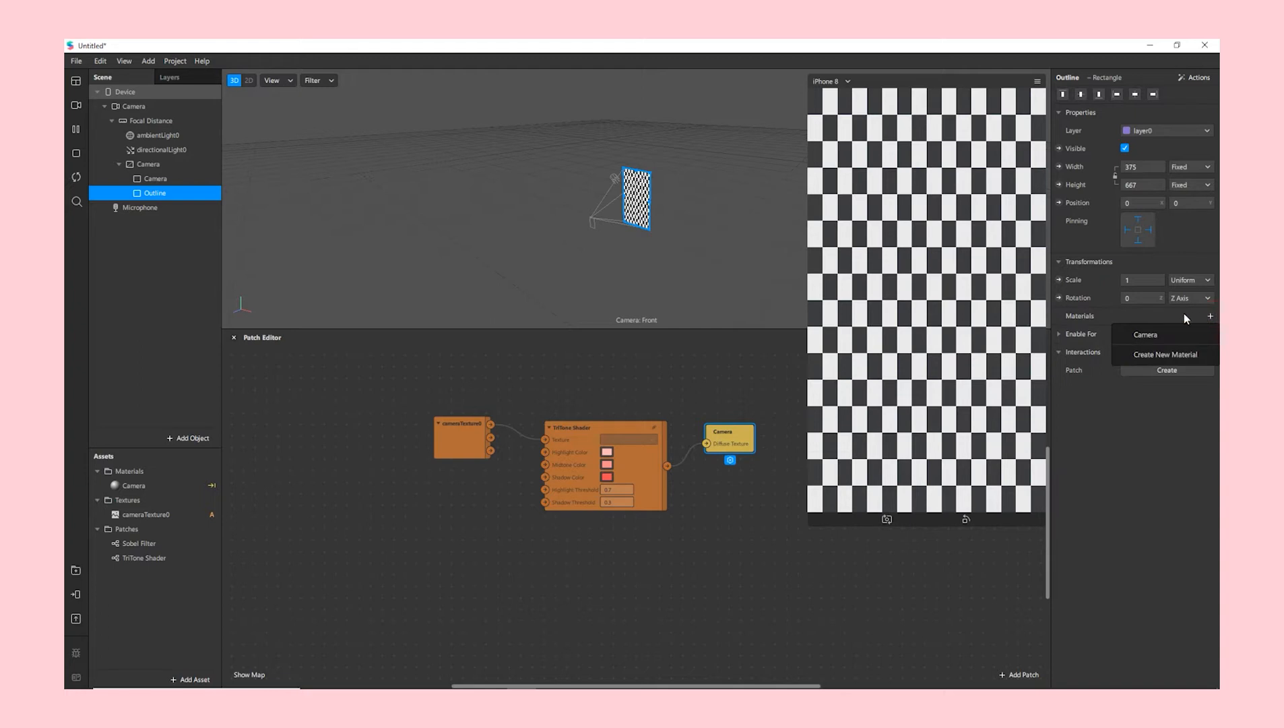
- Create a new Flat-shaded material for the rectangle named Outline
{"action": "left_click", "coordinate": [1134, 355]}
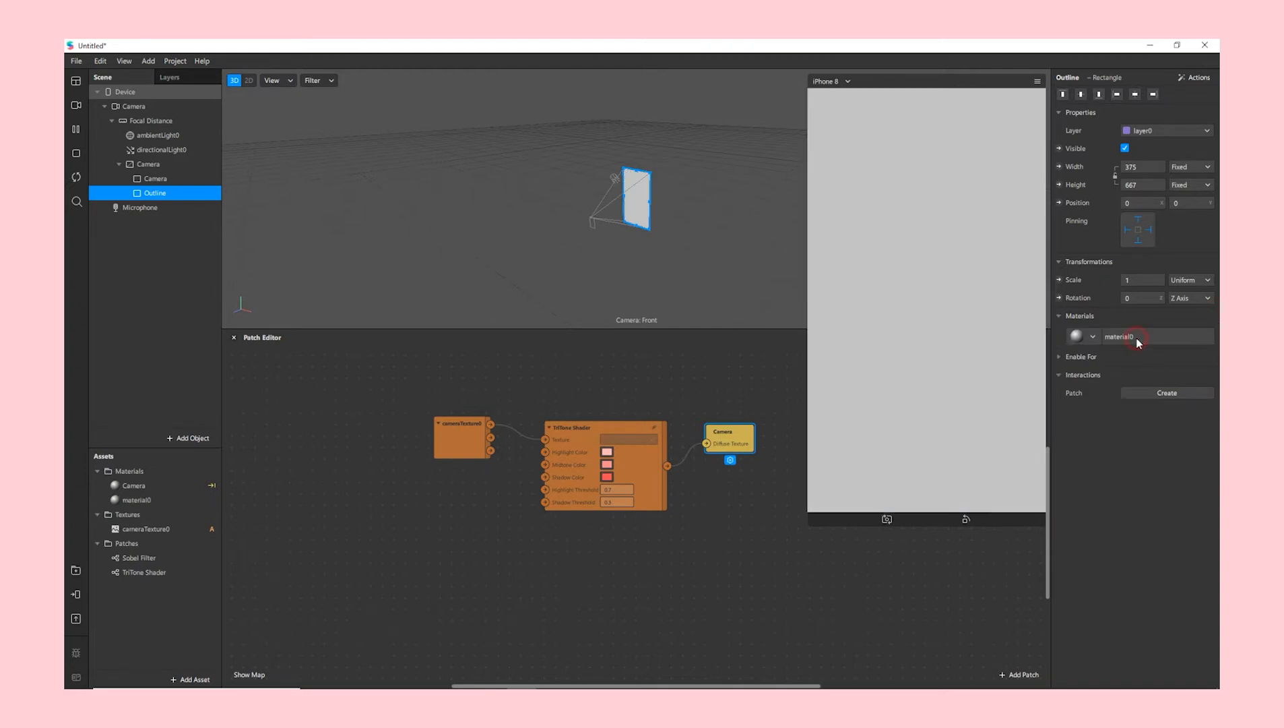
{"action": "left_click", "coordinate": [1135, 337]}
{"action": "left_click", "coordinate": [1202, 95]}
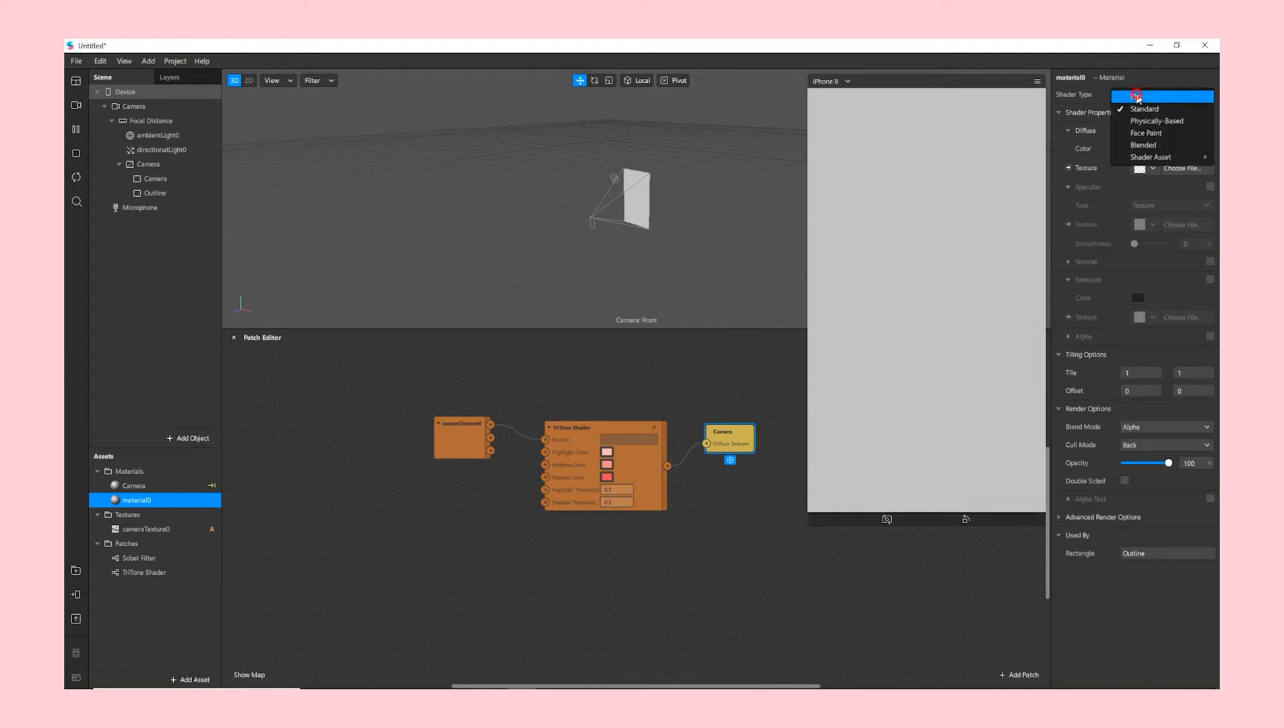
{"action": "left_click", "coordinate": [1137, 98]}
{"action": "left_click", "coordinate": [1067, 80]}
{"action": "left_click", "coordinate": [1066, 79]}
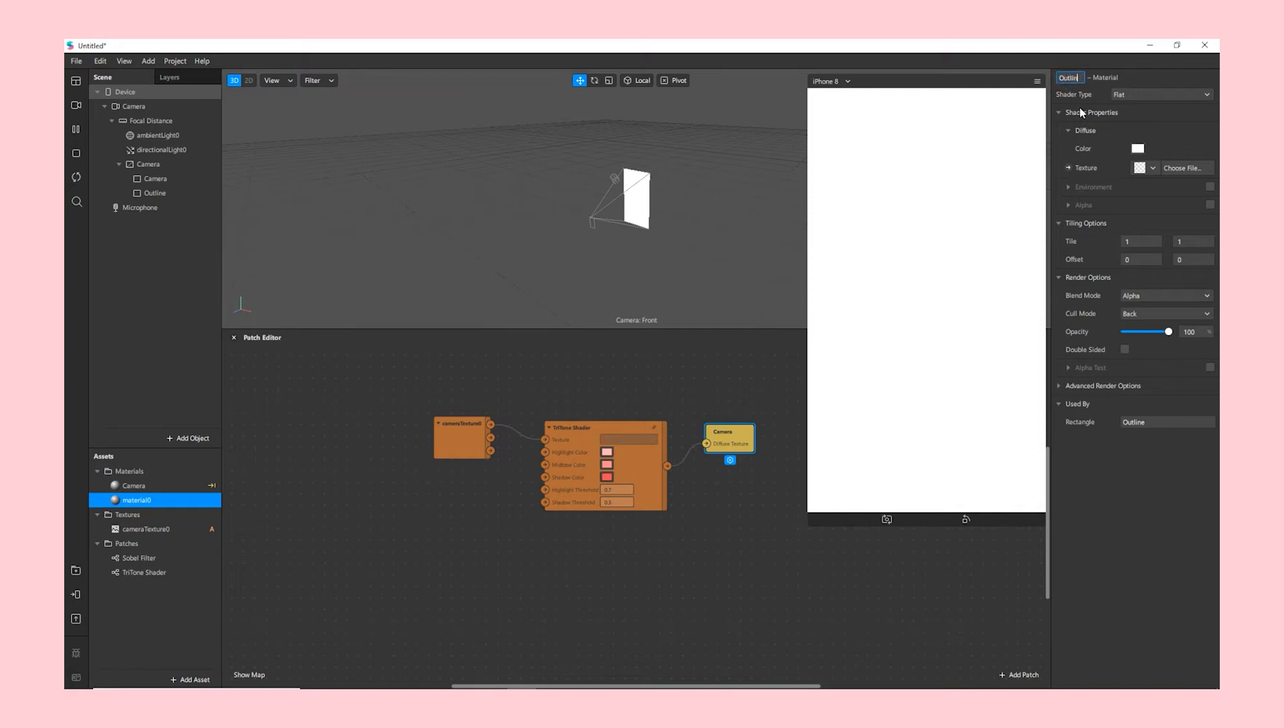
- Disable Use Depth Test and Write to Depth, and expose Outline's texture as a patch
{"action": "left_click", "coordinate": [1060, 385]}
{"action": "left_click", "coordinate": [1125, 421]}
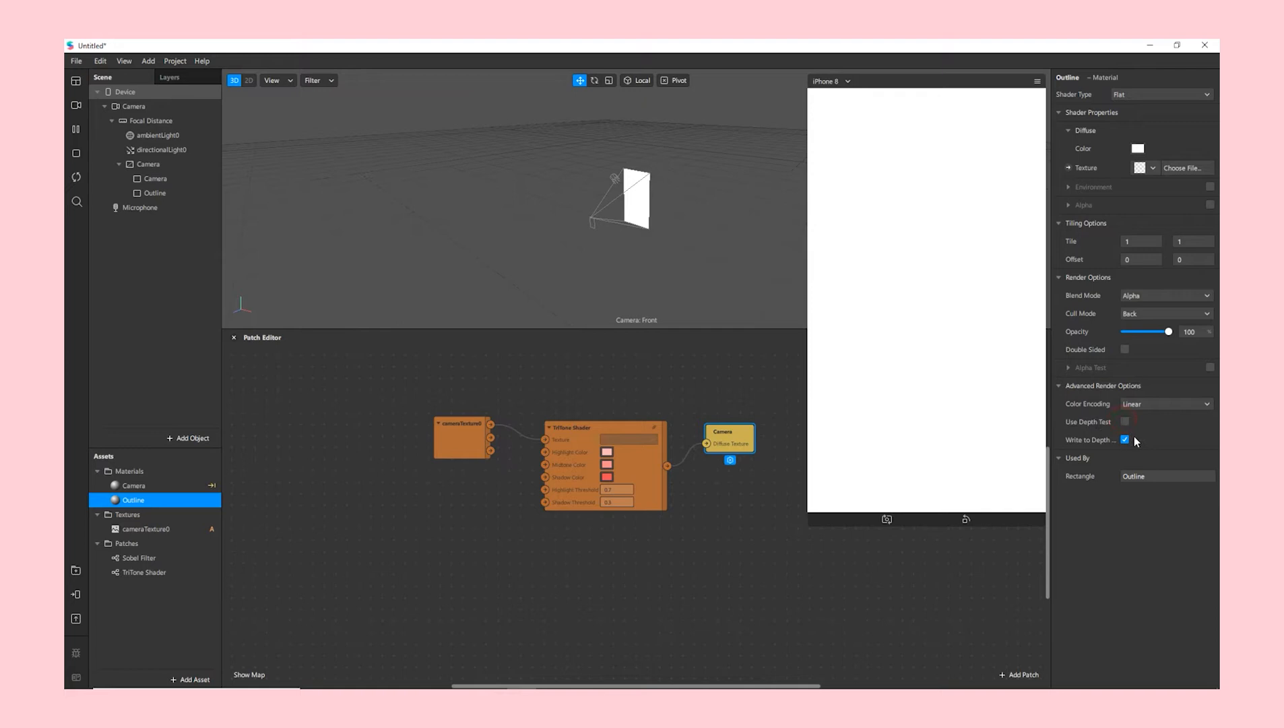
{"action": "left_click", "coordinate": [1125, 439]}
{"action": "left_click", "coordinate": [1068, 168]}
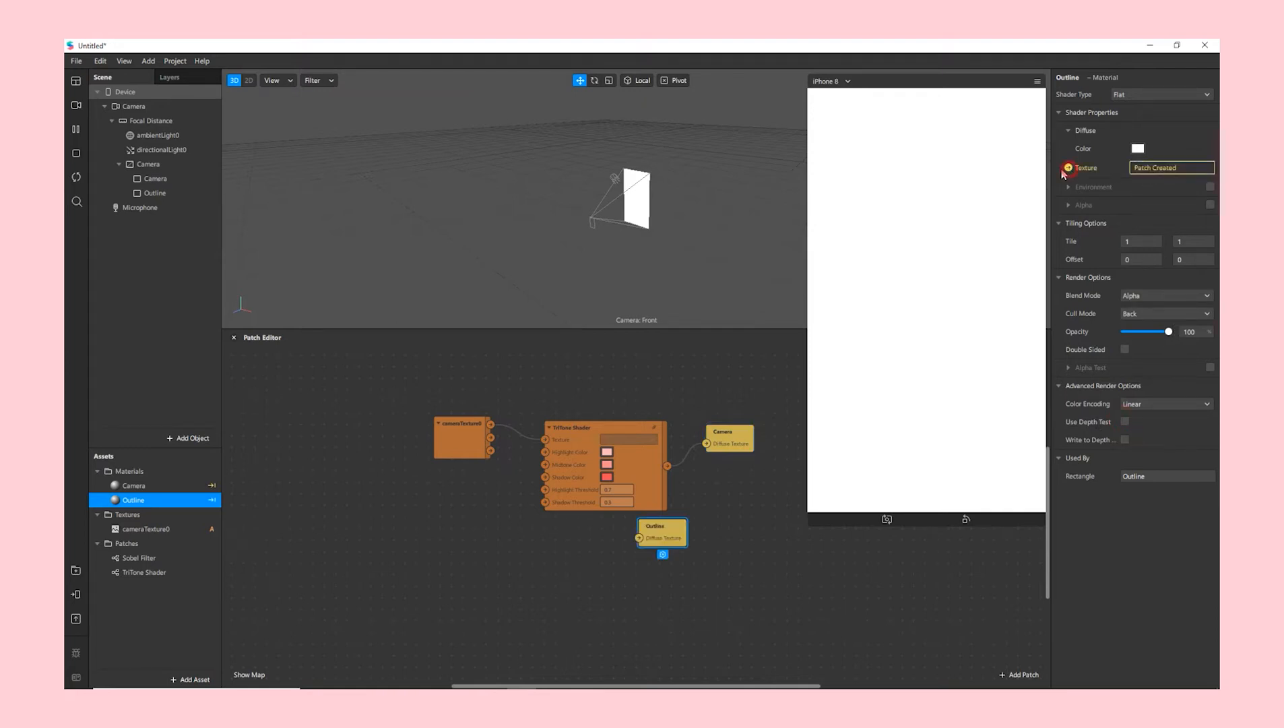
- Place a Sobel Filter node in the patch graph beside the Outline patch
{"action": "left_click_drag", "start_coordinate": [670, 531], "coordinate": [751, 599]}
{"action": "scroll", "coordinate": [746, 572], "scroll_direction": "down", "scroll_amount": 2}
{"action": "left_click_drag", "start_coordinate": [750, 541], "coordinate": [761, 541]}
{"action": "left_click", "coordinate": [127, 559]}
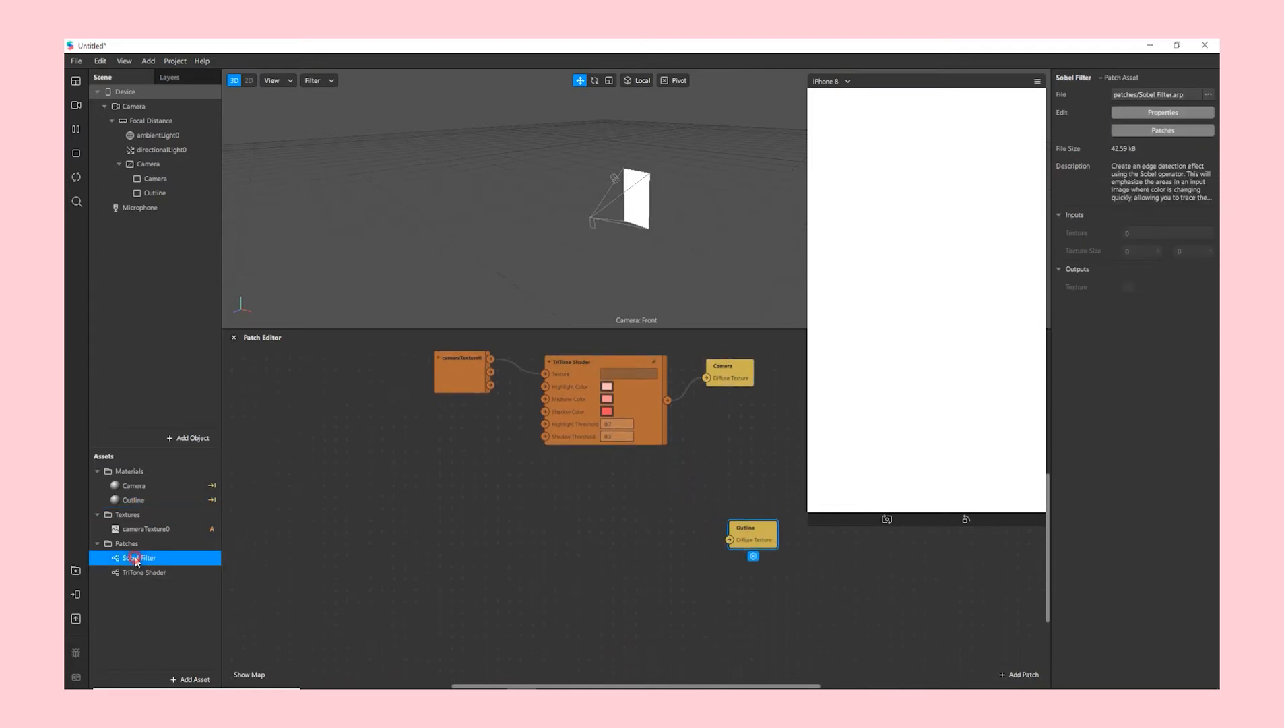
{"action": "left_click_drag", "start_coordinate": [133, 563], "coordinate": [469, 558]}
{"action": "left_click_drag", "start_coordinate": [549, 537], "coordinate": [623, 516]}
{"action": "left_click", "coordinate": [501, 523]}
- Route the Device Screen Size through a Divide patch into Sobel Filter's Texture Size
{"action": "left_click", "coordinate": [117, 93]}
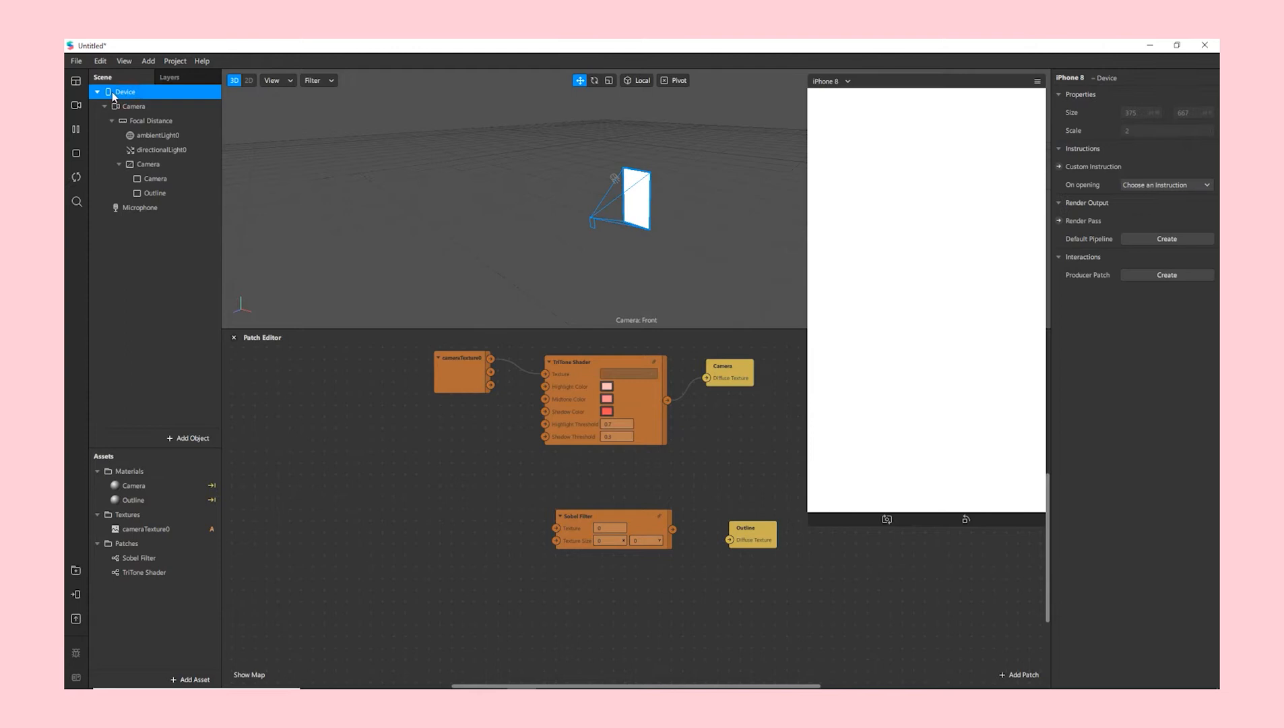
{"action": "left_click_drag", "start_coordinate": [113, 97], "coordinate": [313, 517]}
{"action": "left_click", "coordinate": [399, 532]}
{"action": "double_click", "coordinate": [386, 510]}
{"action": "type", "text": "divide"}
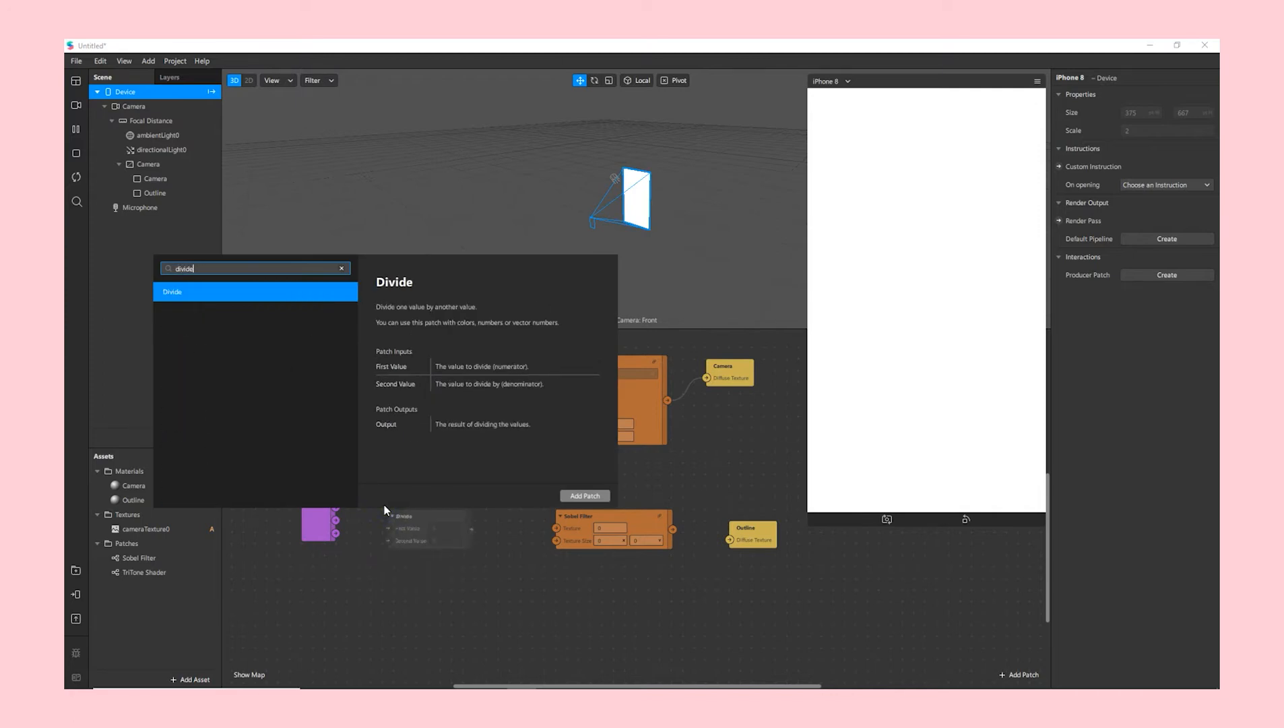
{"action": "key", "text": "Return"}
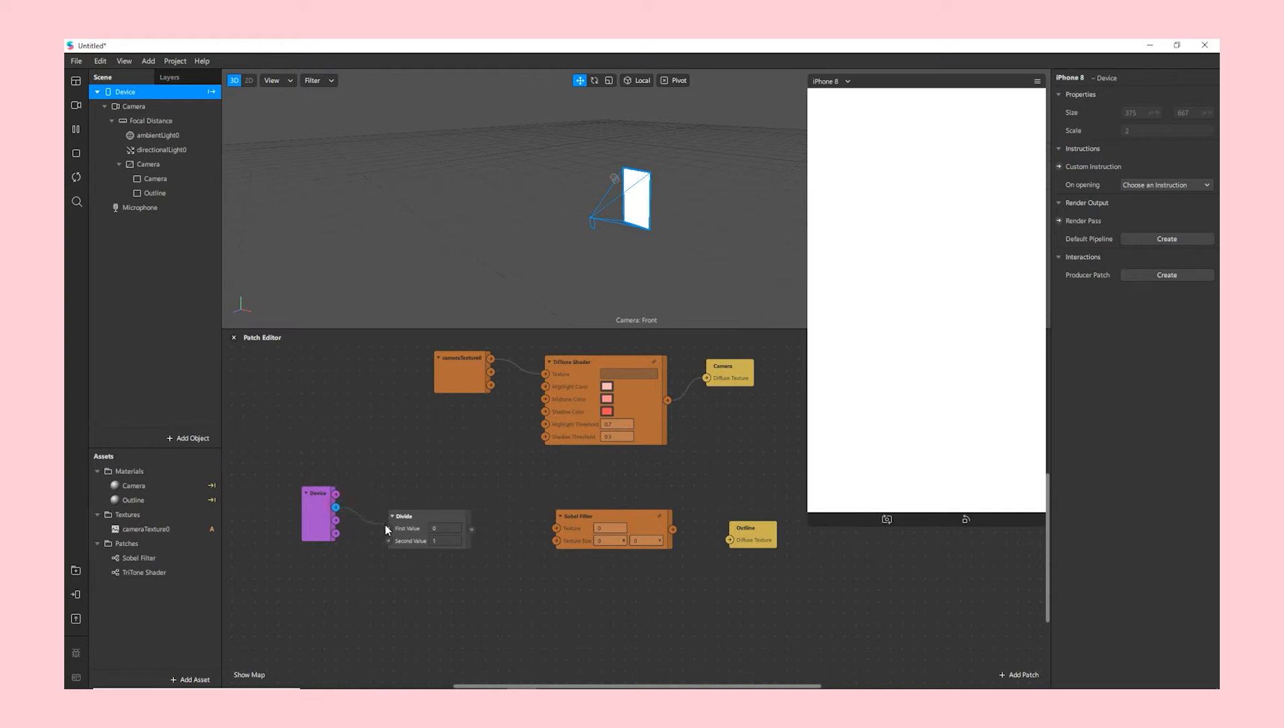
{"action": "left_click_drag", "start_coordinate": [411, 515], "coordinate": [417, 492]}
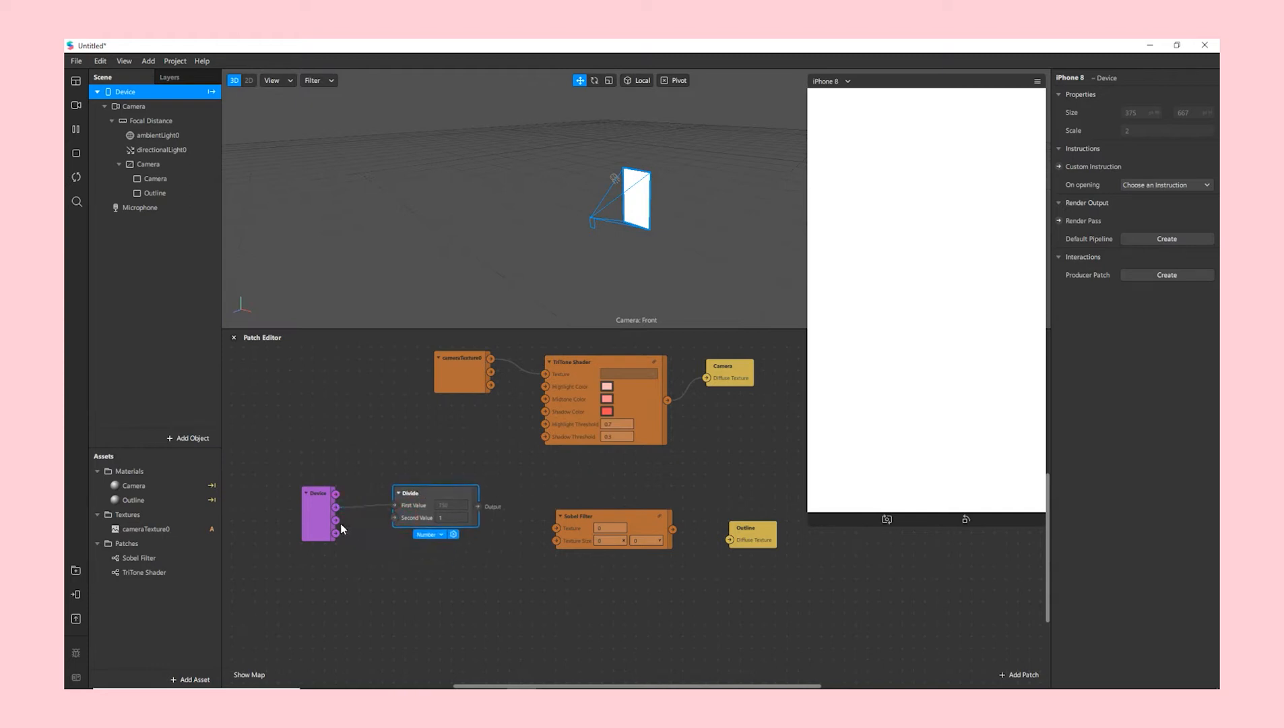
{"action": "left_click_drag", "start_coordinate": [337, 520], "coordinate": [394, 517]}
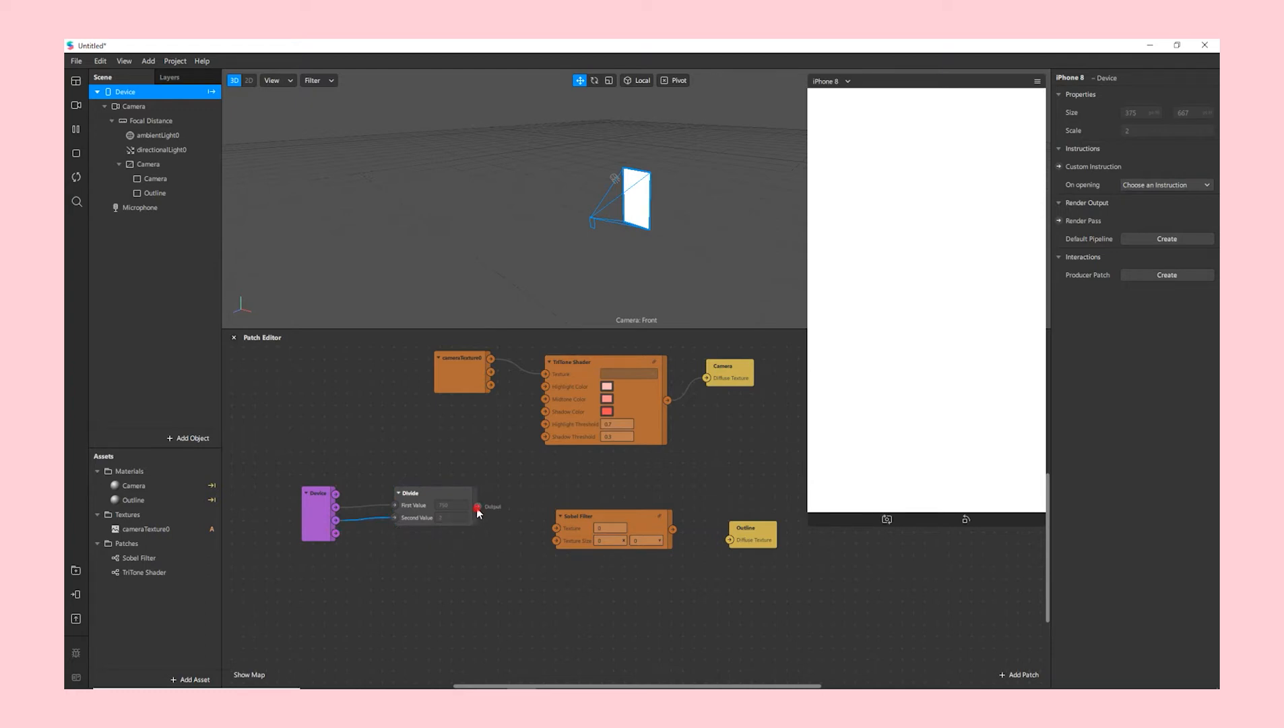
{"action": "left_click_drag", "start_coordinate": [549, 539], "coordinate": [555, 543]}
- Connect cameraTexture0 to the Sobel Filter's Texture input and tidy the graph
{"action": "left_click_drag", "start_coordinate": [323, 500], "coordinate": [335, 534]}
{"action": "left_click_drag", "start_coordinate": [449, 495], "coordinate": [473, 534]}
{"action": "left_click_drag", "start_coordinate": [491, 359], "coordinate": [555, 529]}
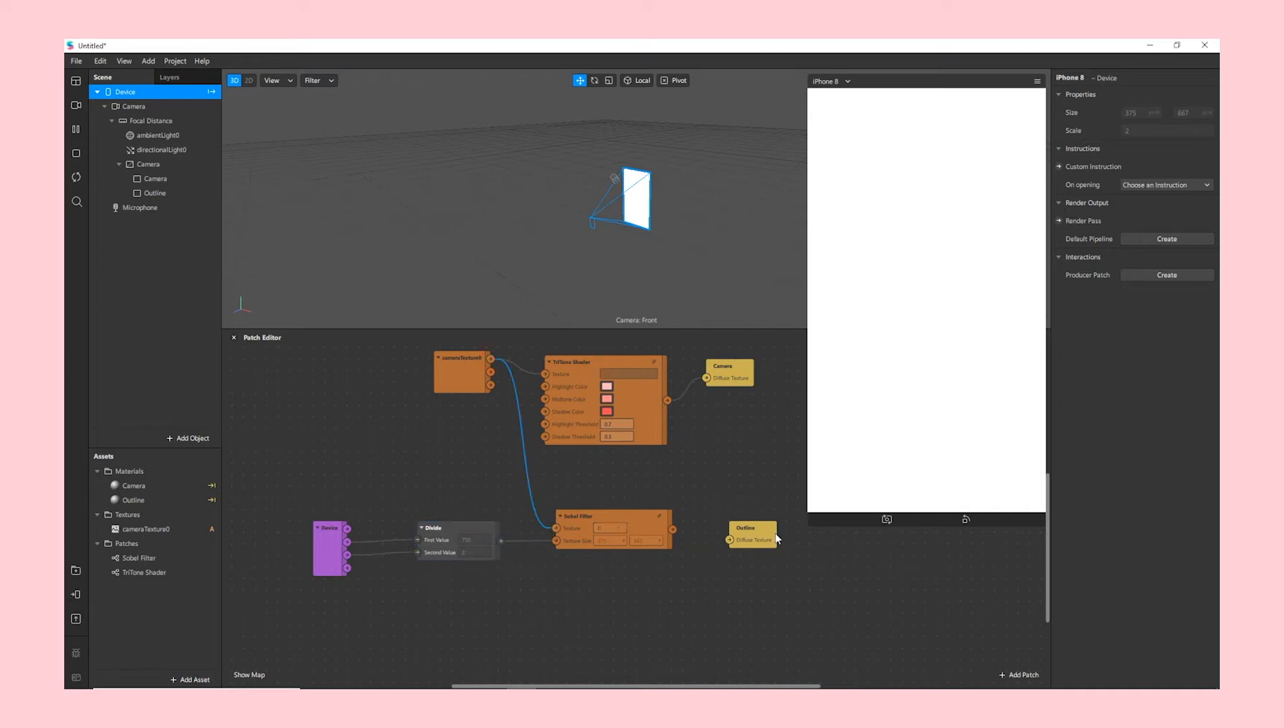
{"action": "left_click_drag", "start_coordinate": [812, 497], "coordinate": [849, 497]}
{"action": "left_click_drag", "start_coordinate": [771, 532], "coordinate": [918, 514]}
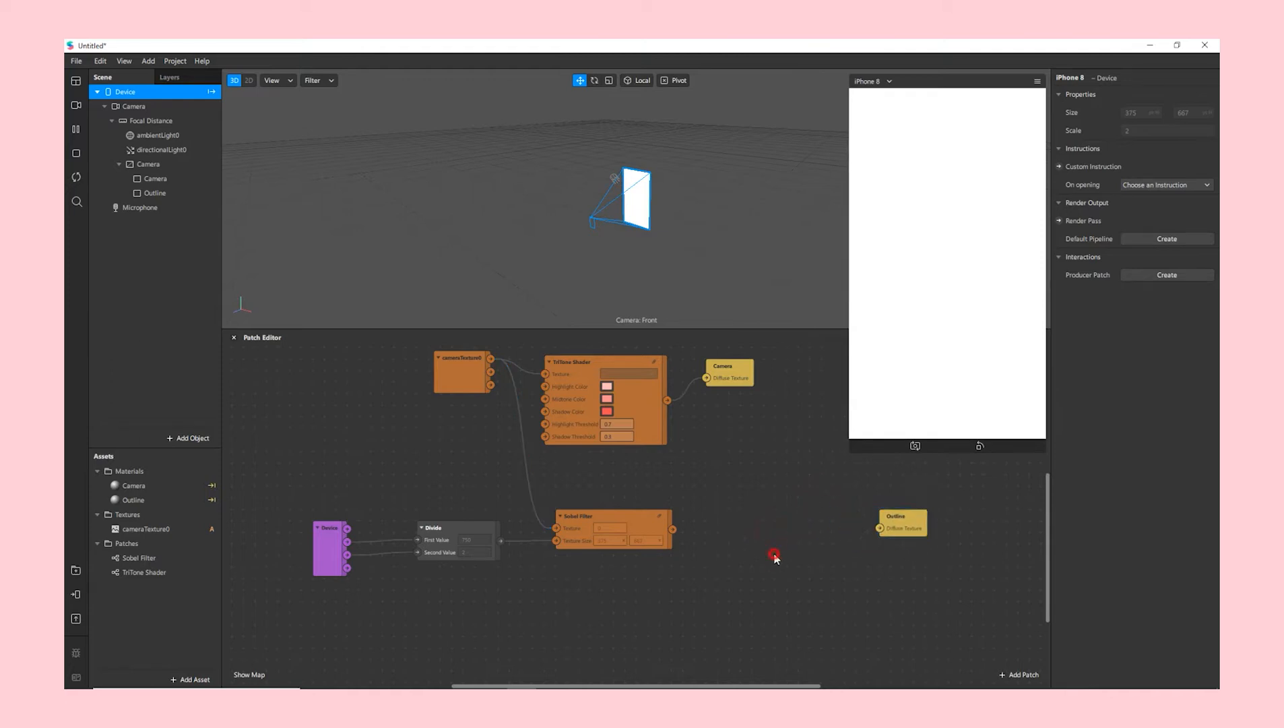
- Add a Swizzle patch next to Sobel Filter and feed the Sobel output into its Value
{"action": "double_click", "coordinate": [733, 545]}
{"action": "type", "text": "sw"}
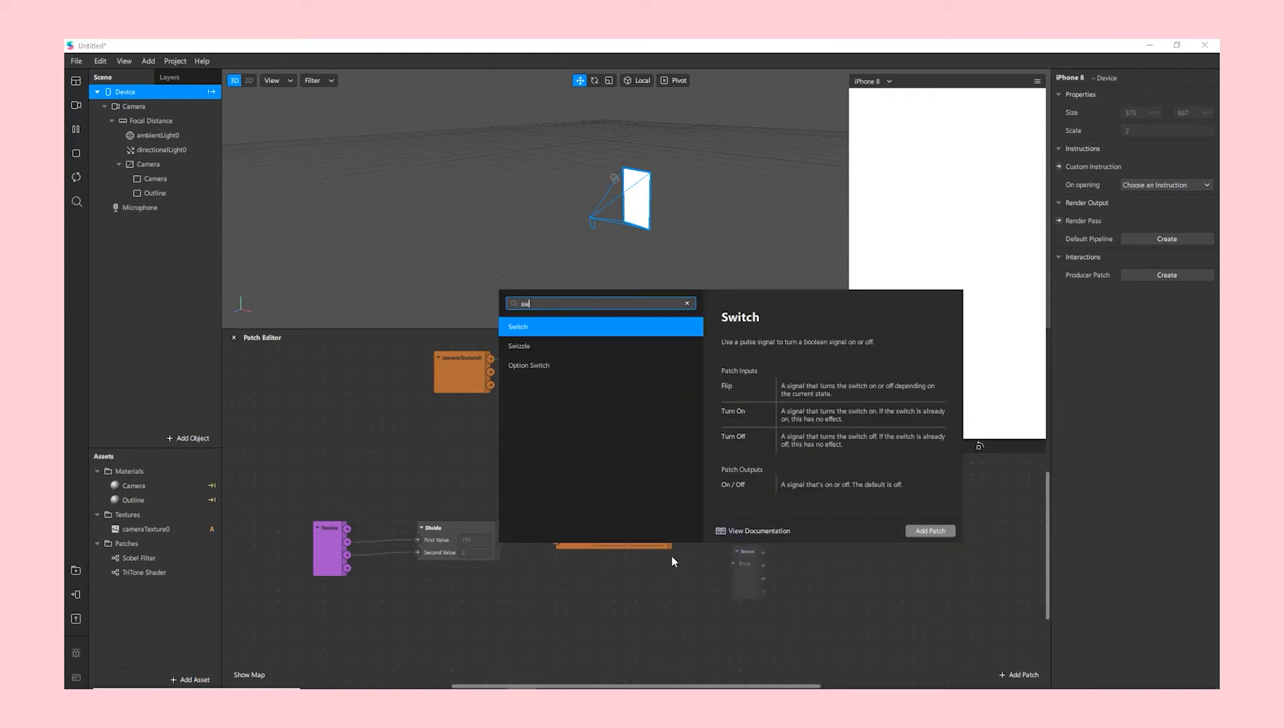
{"action": "key", "text": "Down"}
{"action": "key", "text": "Return"}
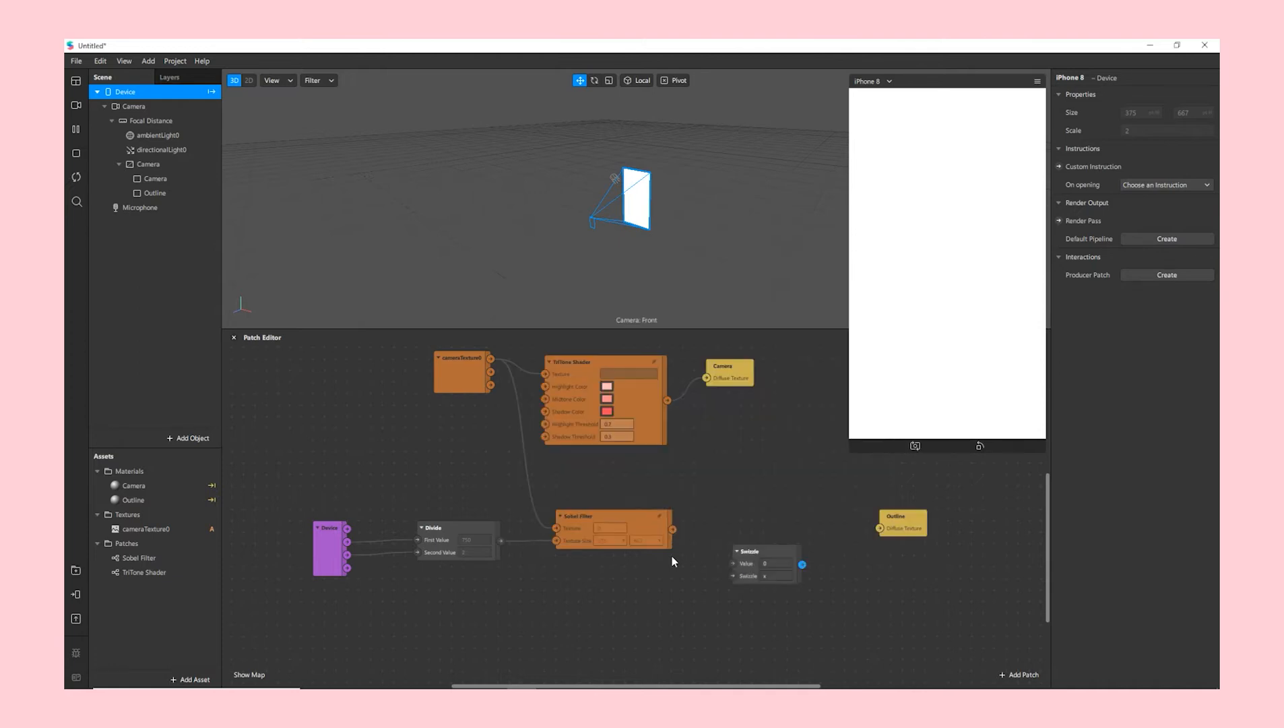
{"action": "mouse_move", "coordinate": [759, 525]}
{"action": "left_mouse_down"}
{"action": "mouse_move", "coordinate": [753, 503]}
{"action": "mouse_move", "coordinate": [763, 513]}
{"action": "left_mouse_up"}
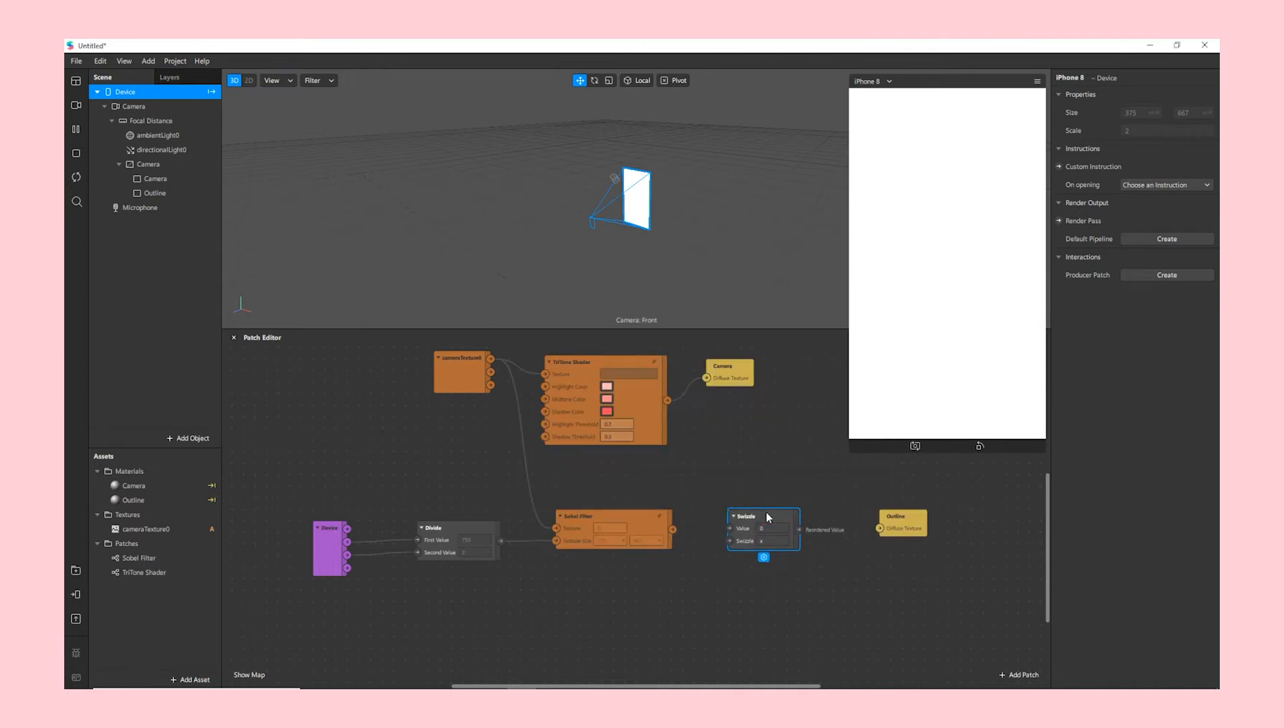
{"action": "left_click_drag", "start_coordinate": [773, 514], "coordinate": [774, 502]}
{"action": "left_click", "coordinate": [745, 610]}
{"action": "left_click_drag", "start_coordinate": [673, 529], "coordinate": [879, 529]}
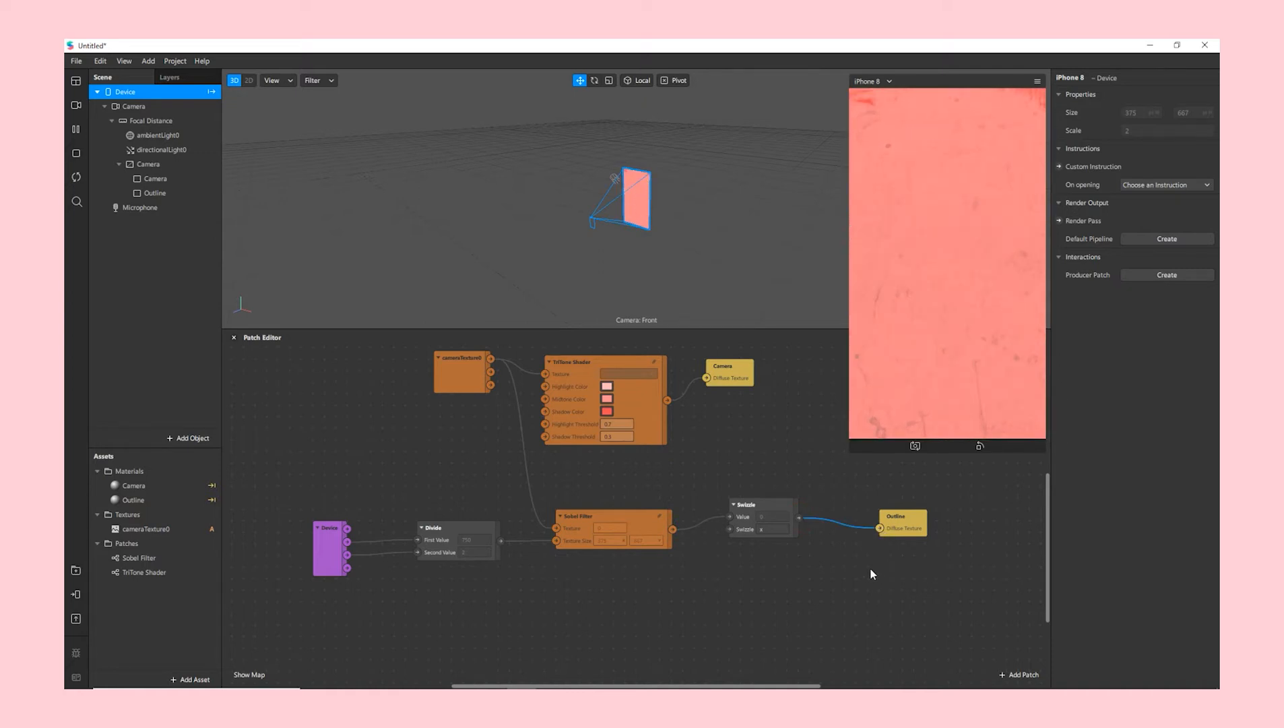
- Add a Smooth Step patch and arrange the nodes so it sits between Swizzle and Outline
{"action": "double_click", "coordinate": [806, 582]}
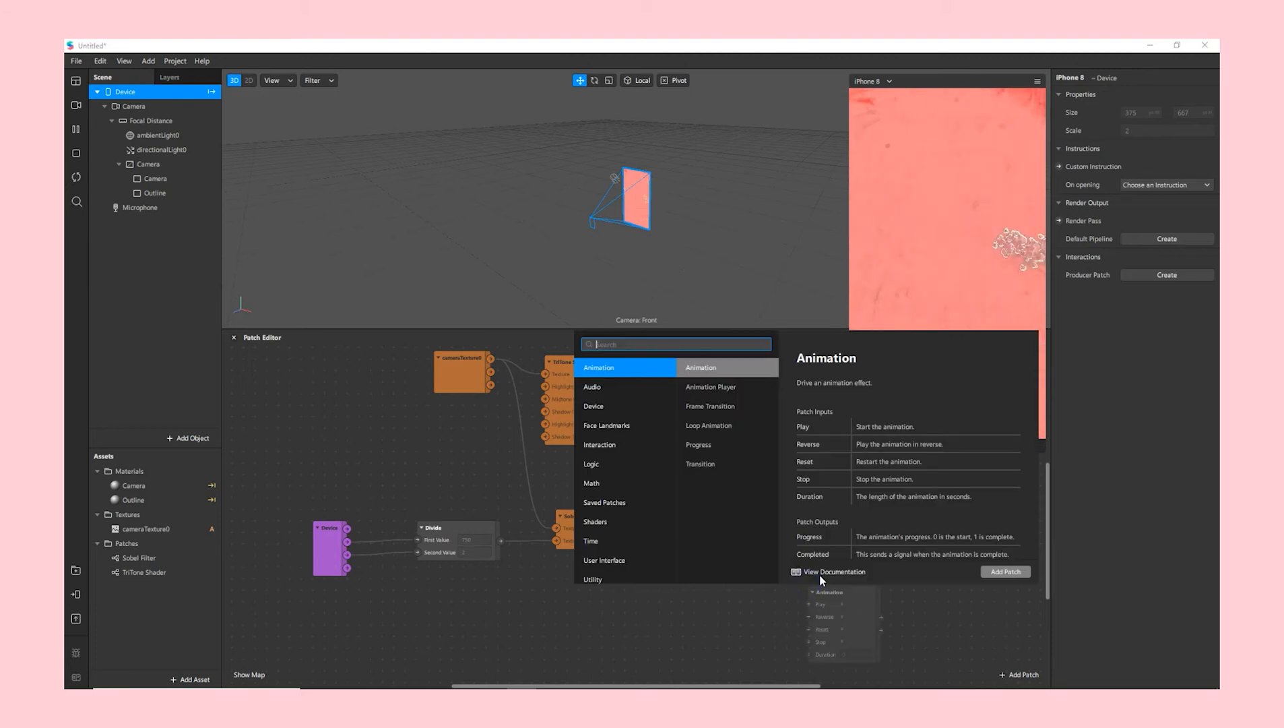
{"action": "type", "text": "sm"}
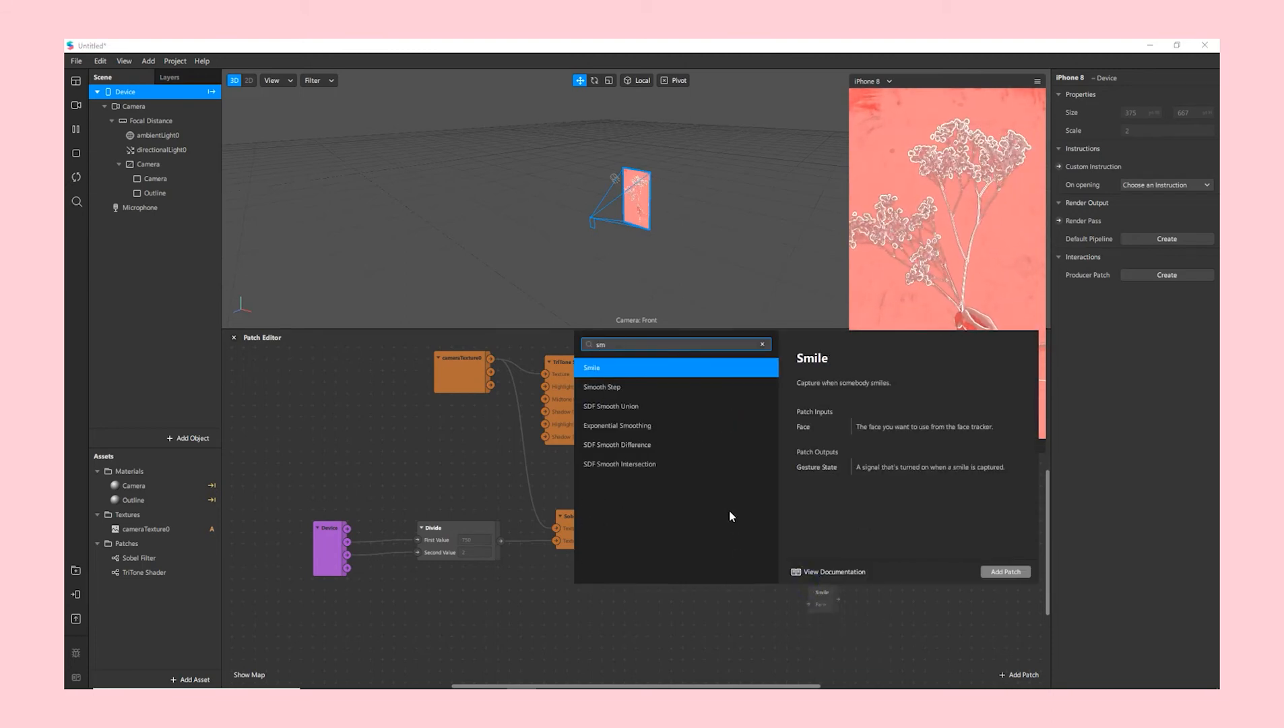
{"action": "left_click", "coordinate": [609, 394]}
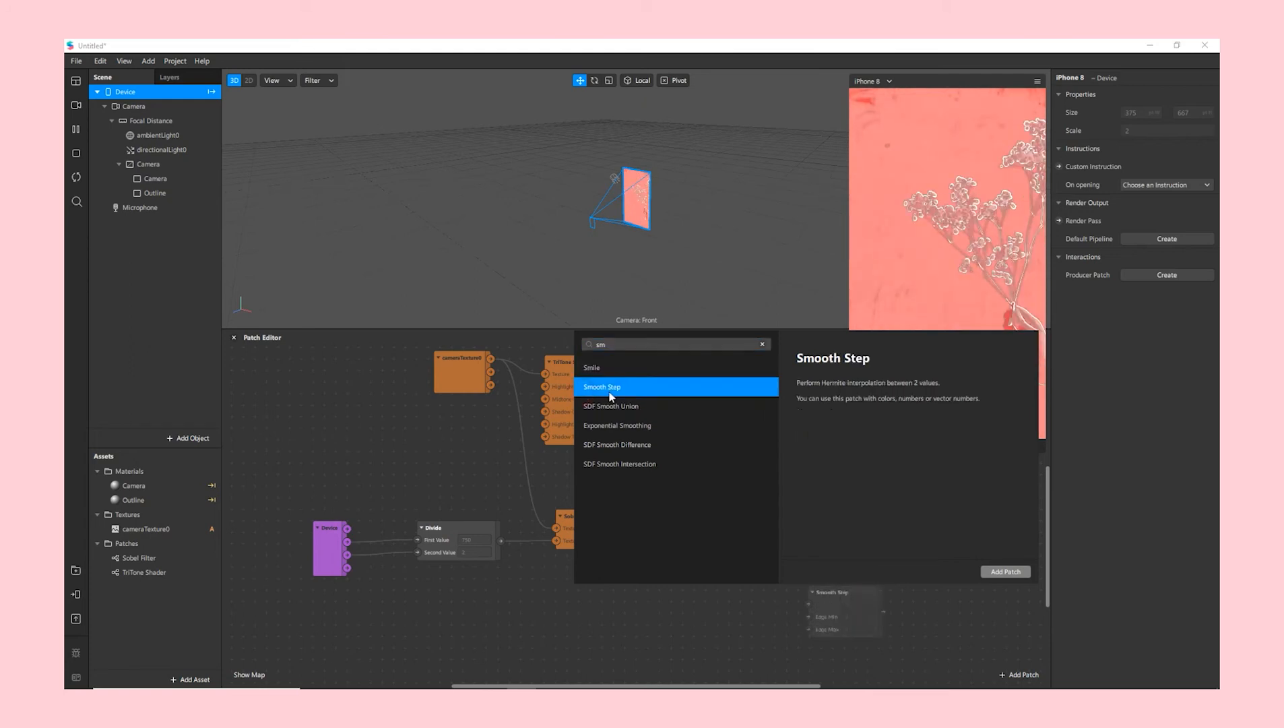
{"action": "left_click", "coordinate": [1006, 572]}
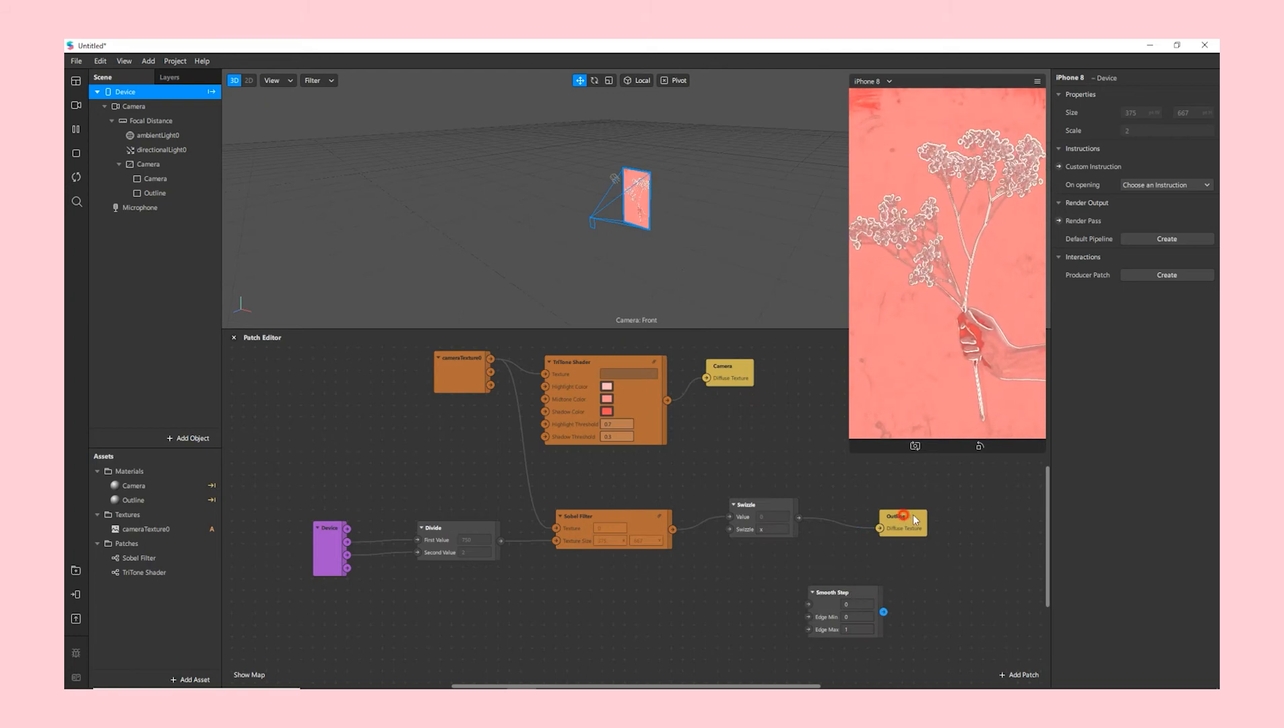
{"action": "left_click_drag", "start_coordinate": [914, 518], "coordinate": [961, 519]}
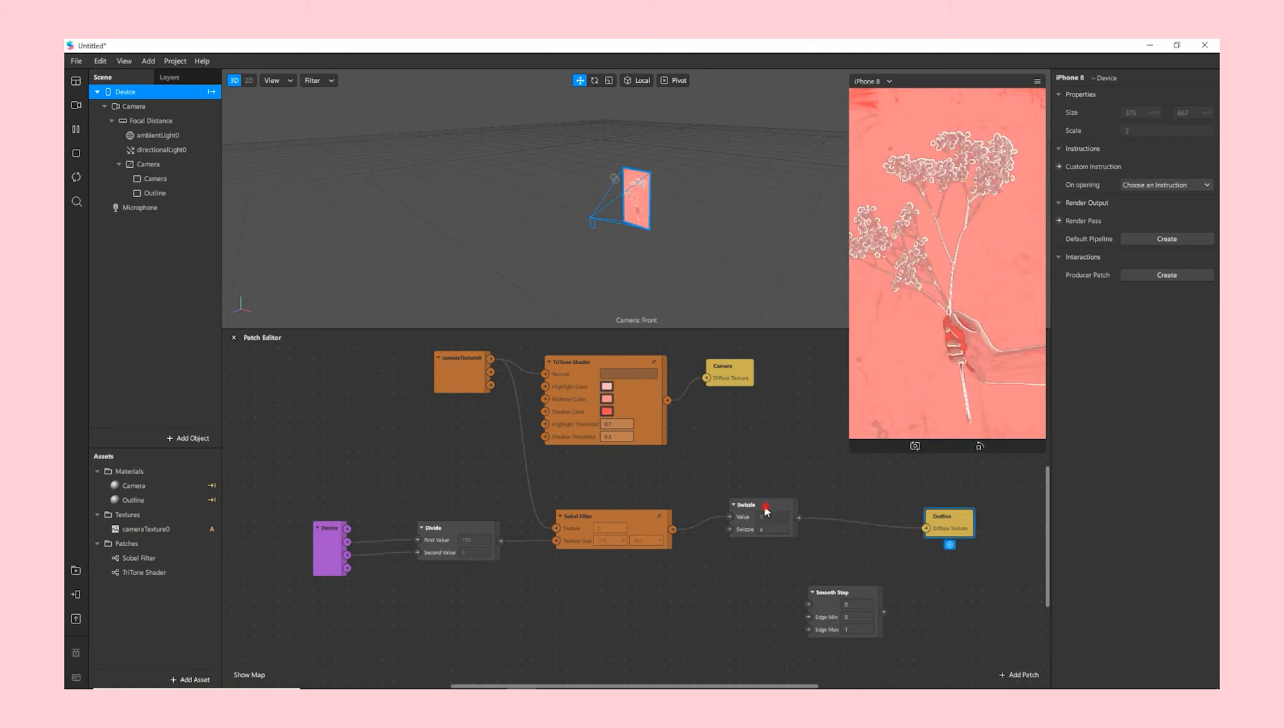
{"action": "left_click_drag", "start_coordinate": [765, 510], "coordinate": [753, 521]}
{"action": "left_click_drag", "start_coordinate": [465, 534], "coordinate": [425, 527]}
{"action": "left_click_drag", "start_coordinate": [603, 517], "coordinate": [545, 516]}
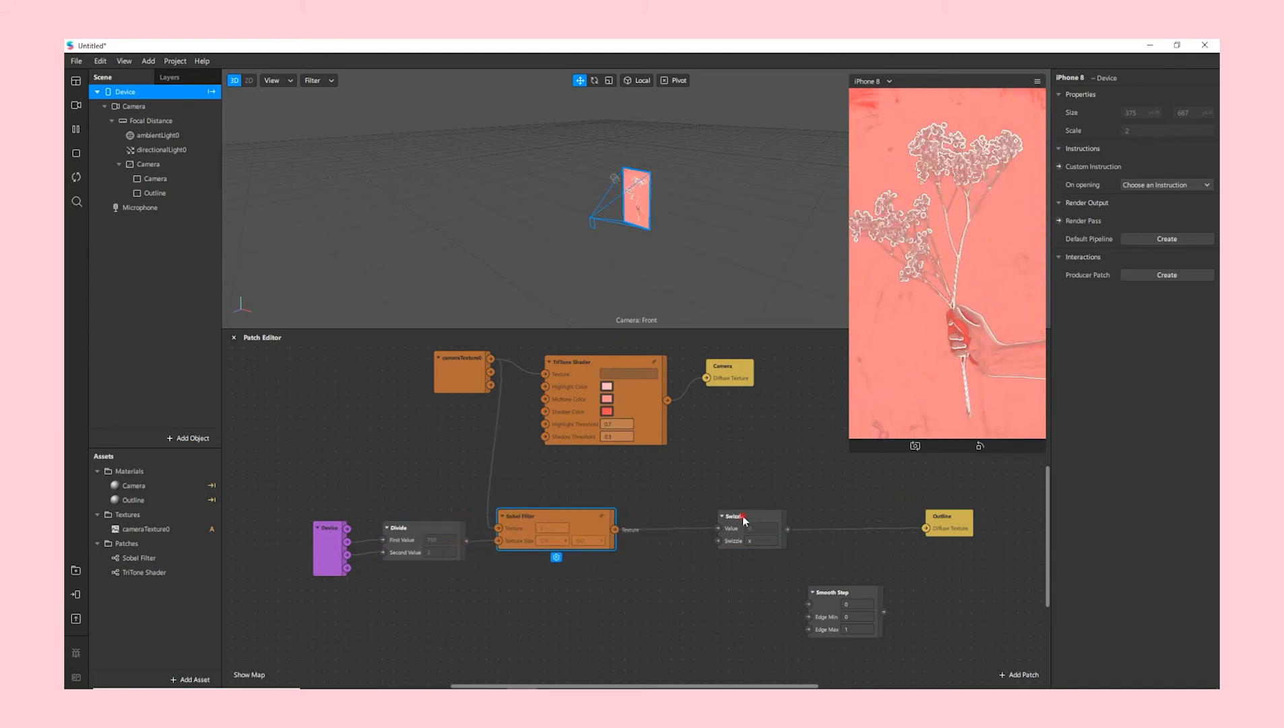
{"action": "left_click_drag", "start_coordinate": [743, 515], "coordinate": [658, 513]}
{"action": "left_click_drag", "start_coordinate": [846, 591], "coordinate": [789, 515]}
- Feed Swizzle into Smooth Step with edges 0.08 and 0.8, outputting to Outline's texture
{"action": "left_click_drag", "start_coordinate": [718, 535], "coordinate": [751, 532]}
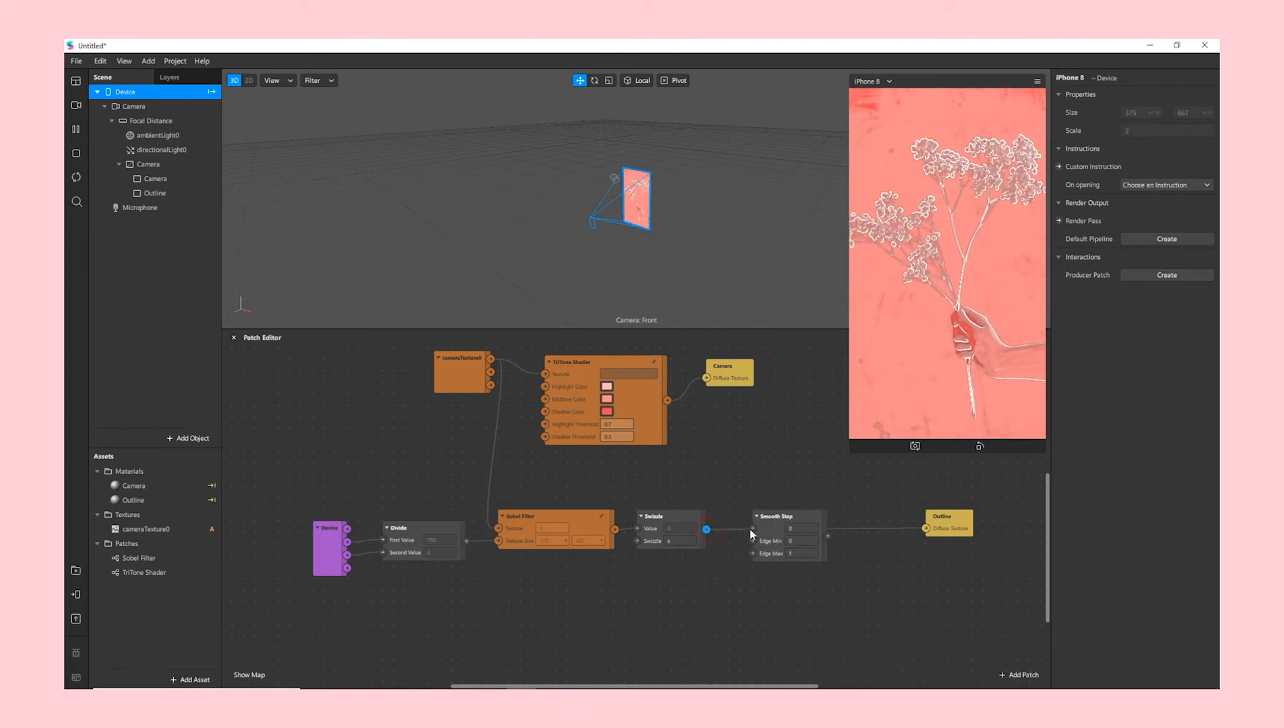
{"action": "left_click", "coordinate": [798, 543]}
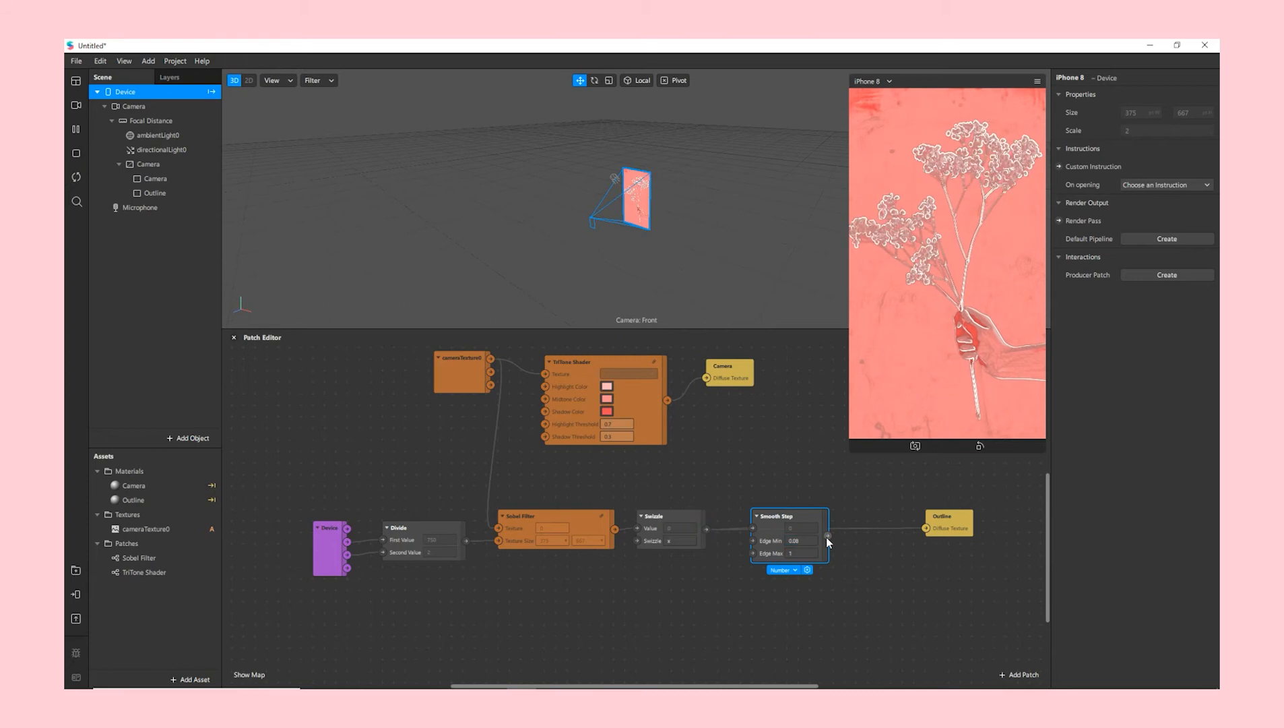
{"action": "left_click", "coordinate": [807, 553]}
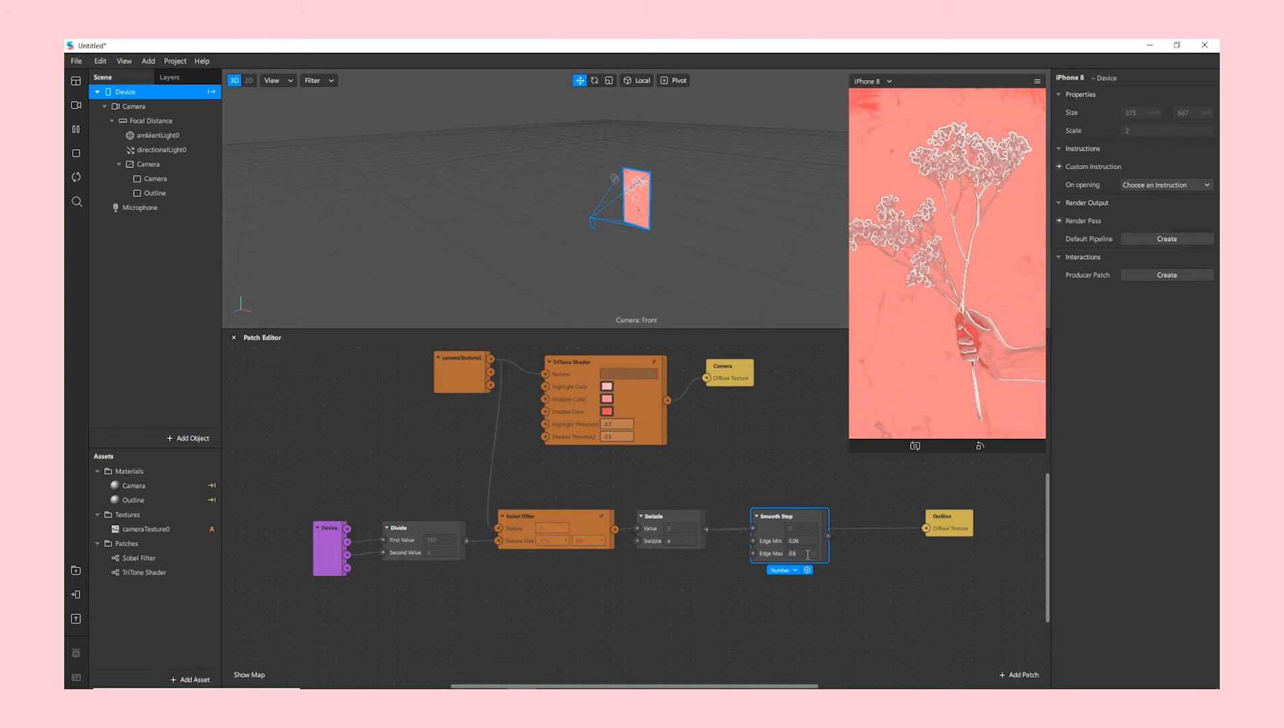
{"action": "left_click_drag", "start_coordinate": [828, 537], "coordinate": [925, 528]}
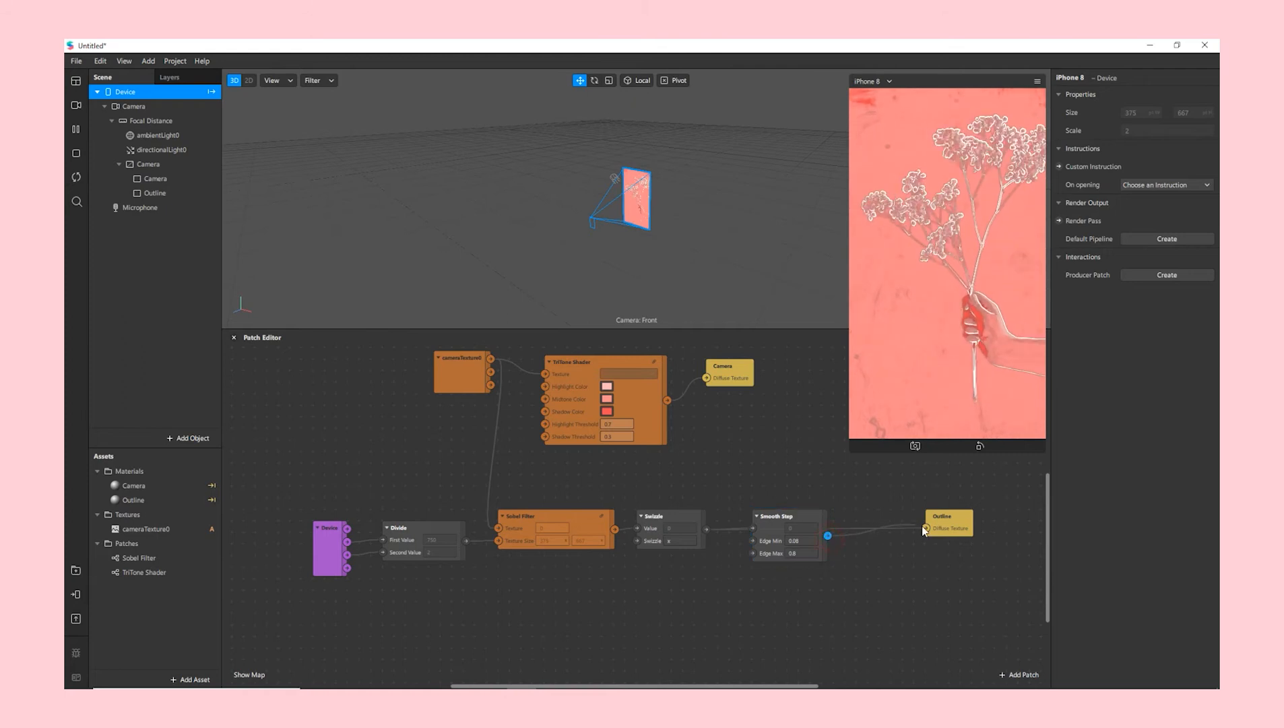
- Add a Multiply patch taking the Smooth Step result as its First Value
{"action": "right_click", "coordinate": [862, 605]}
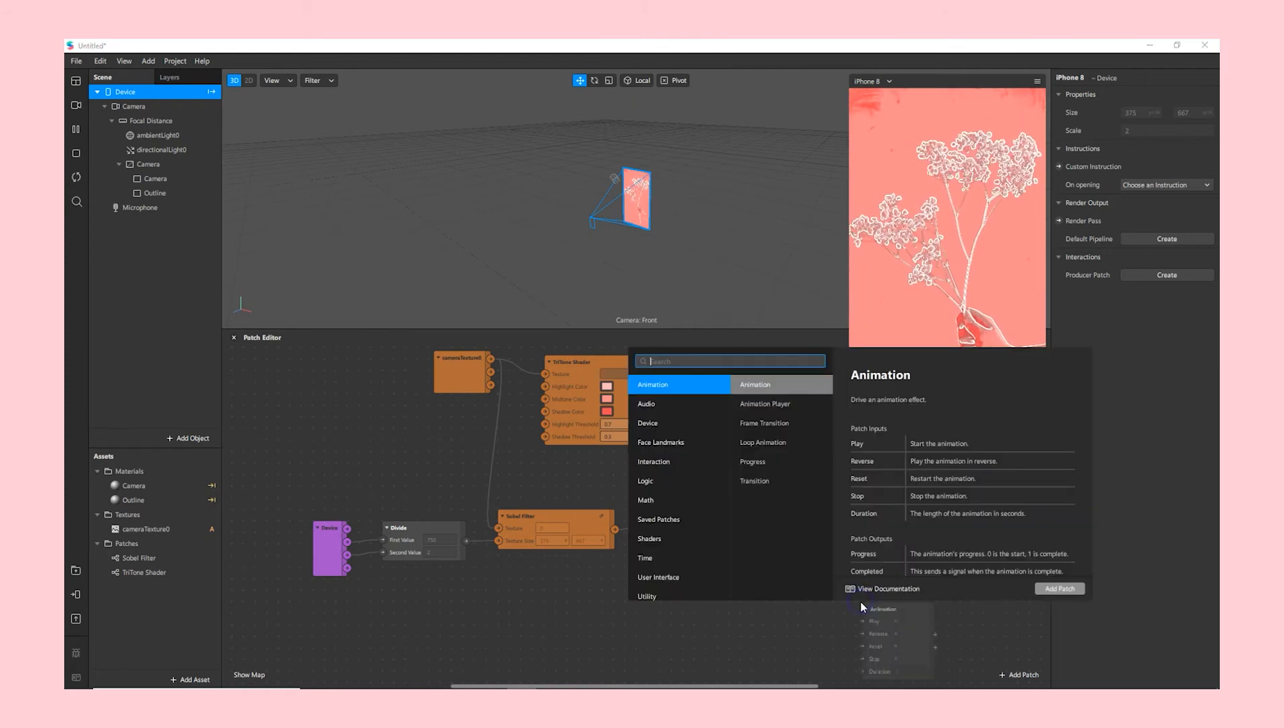
{"action": "type", "text": "mul"}
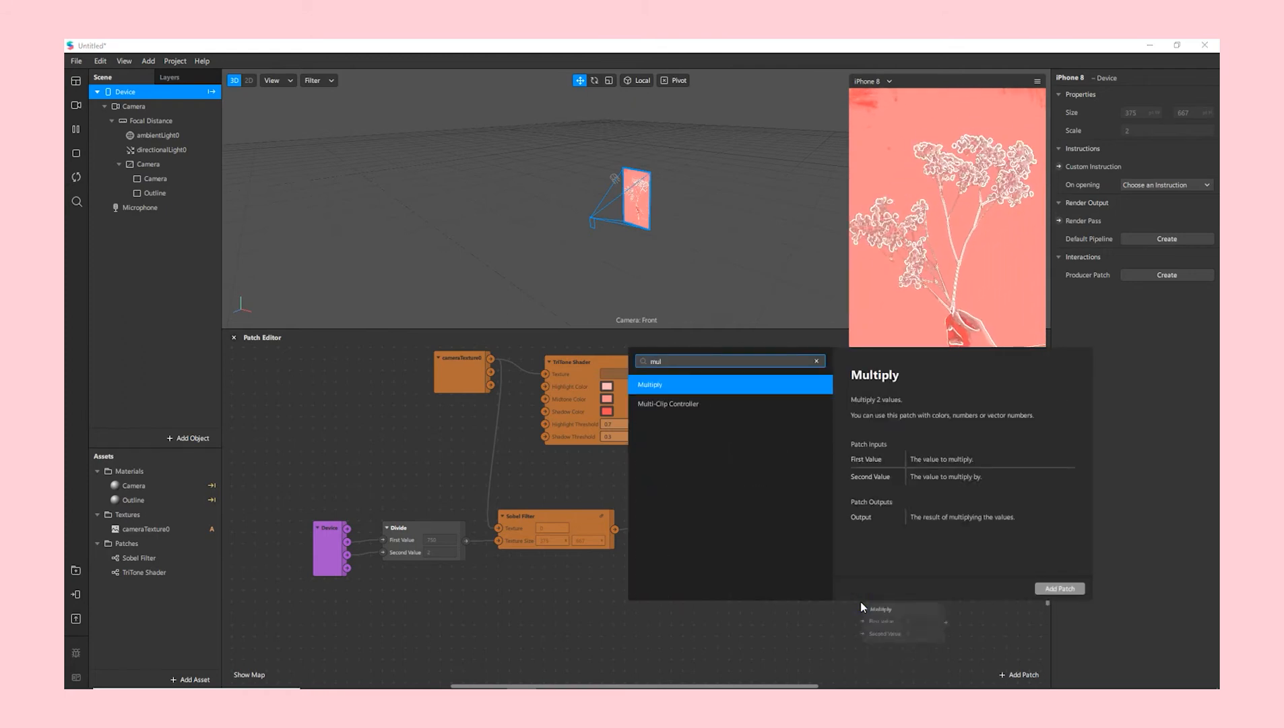
{"action": "key", "text": "Return"}
{"action": "left_click_drag", "start_coordinate": [894, 610], "coordinate": [856, 564]}
{"action": "left_click_drag", "start_coordinate": [977, 529], "coordinate": [961, 529]}
- Add a Color Value patch set to red #fe0000 as Multiply's Second Value
{"action": "right_click", "coordinate": [762, 613]}
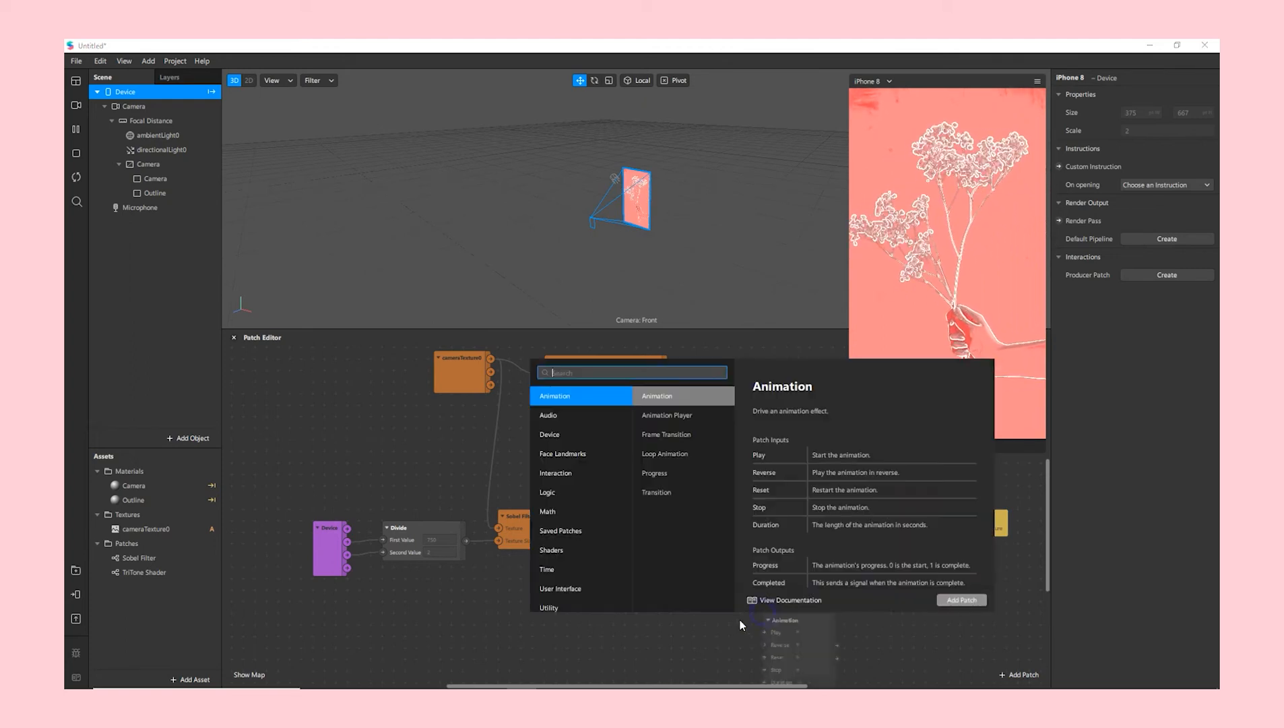
{"action": "type", "text": "valuew"}
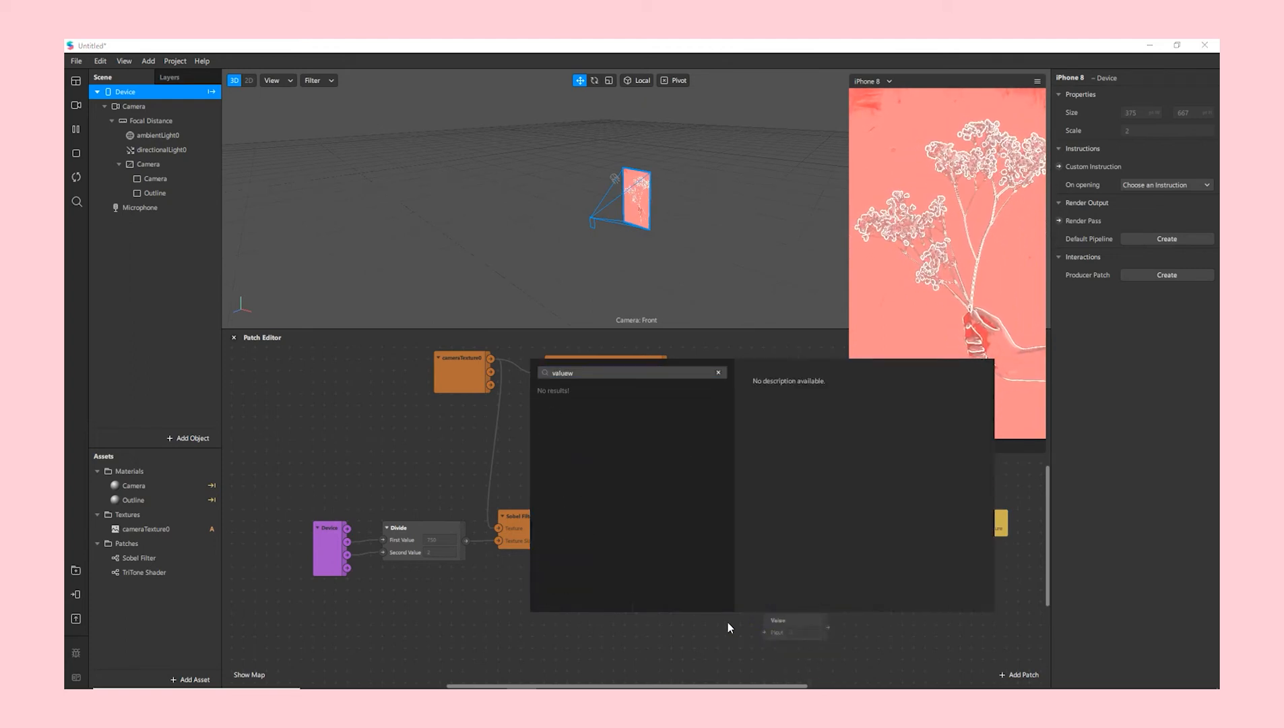
{"action": "key", "text": "BackSpace"}
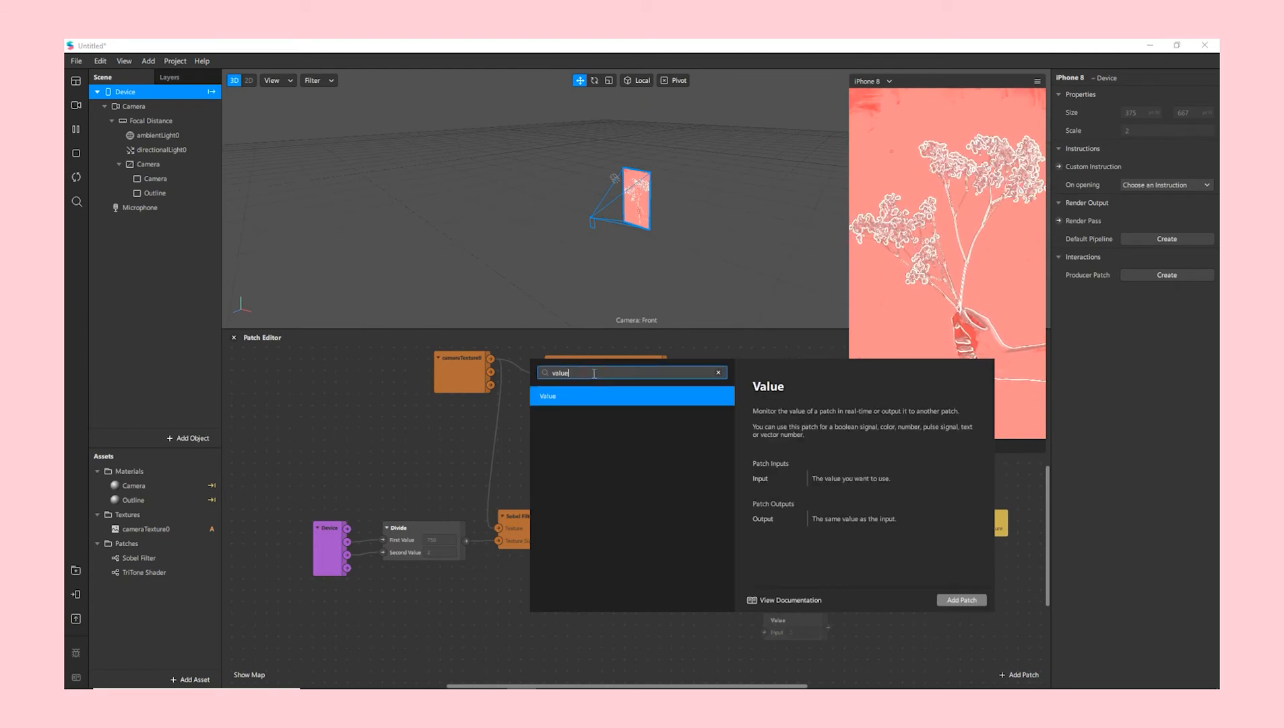
{"action": "key", "text": "Return"}
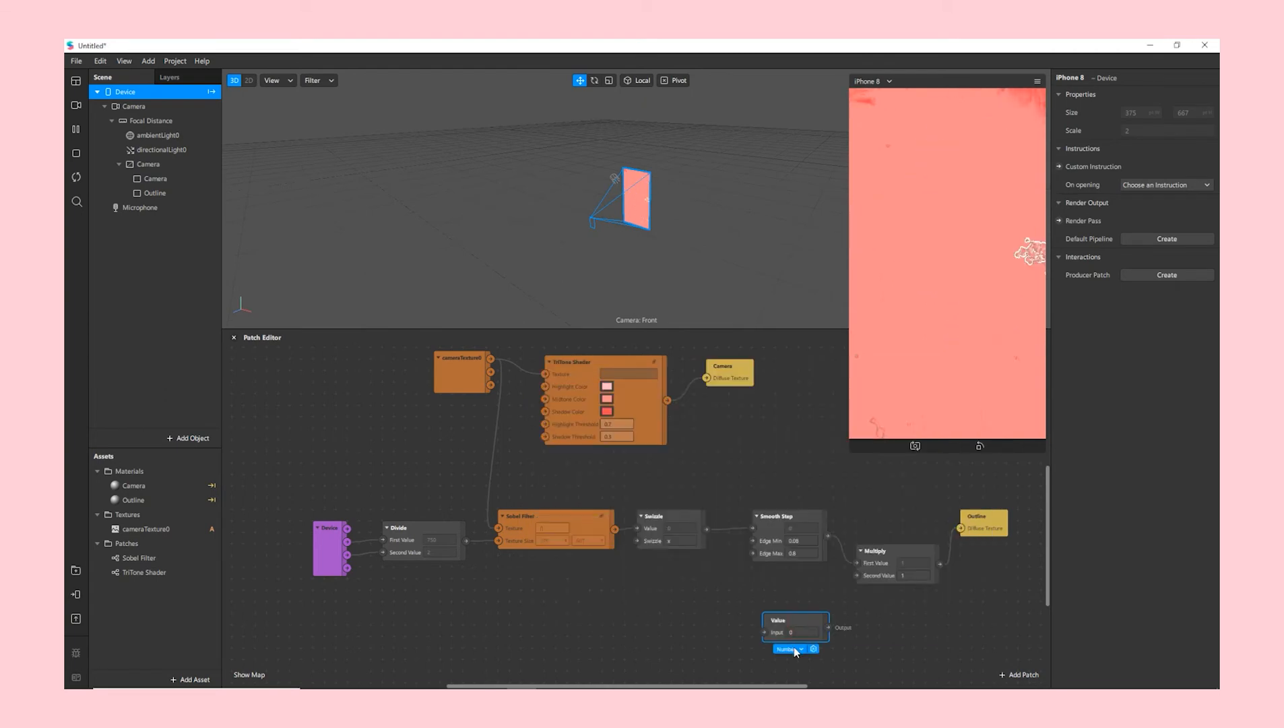
{"action": "left_click", "coordinate": [795, 648]}
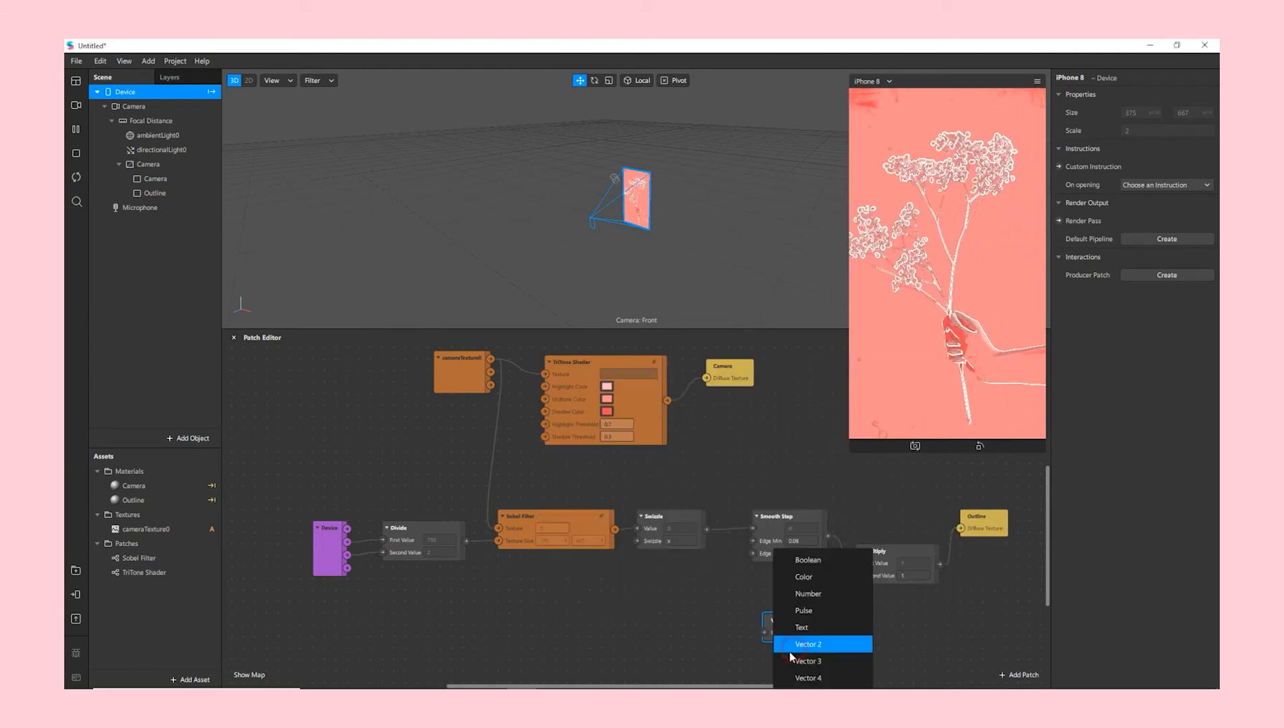
{"action": "left_click", "coordinate": [799, 577]}
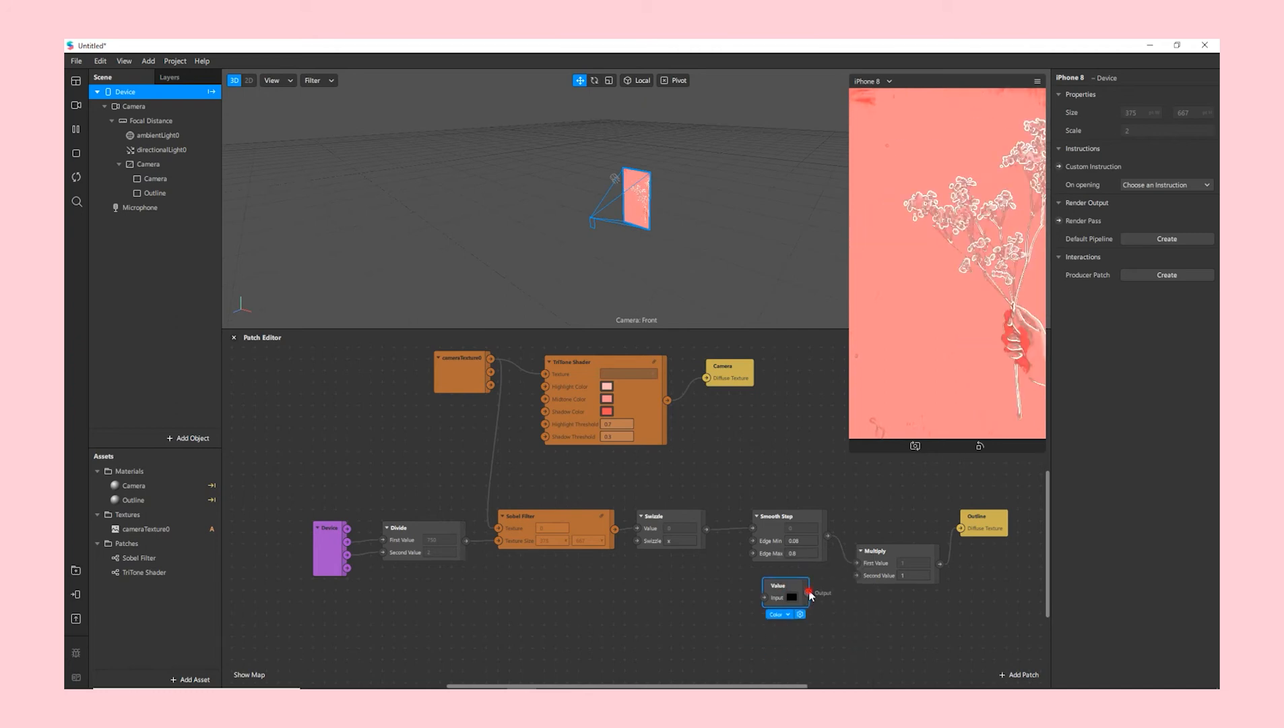
{"action": "left_click_drag", "start_coordinate": [808, 592], "coordinate": [857, 576]}
{"action": "left_click", "coordinate": [792, 597]}
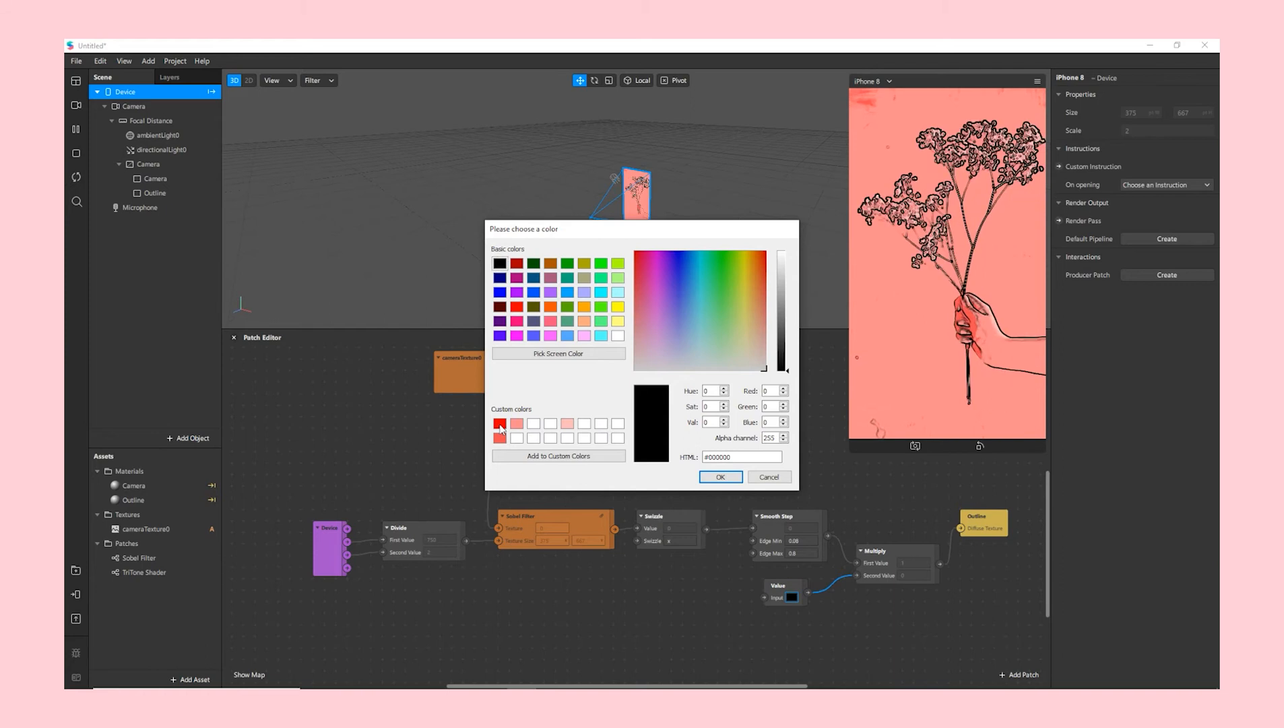
{"action": "left_click", "coordinate": [499, 424]}
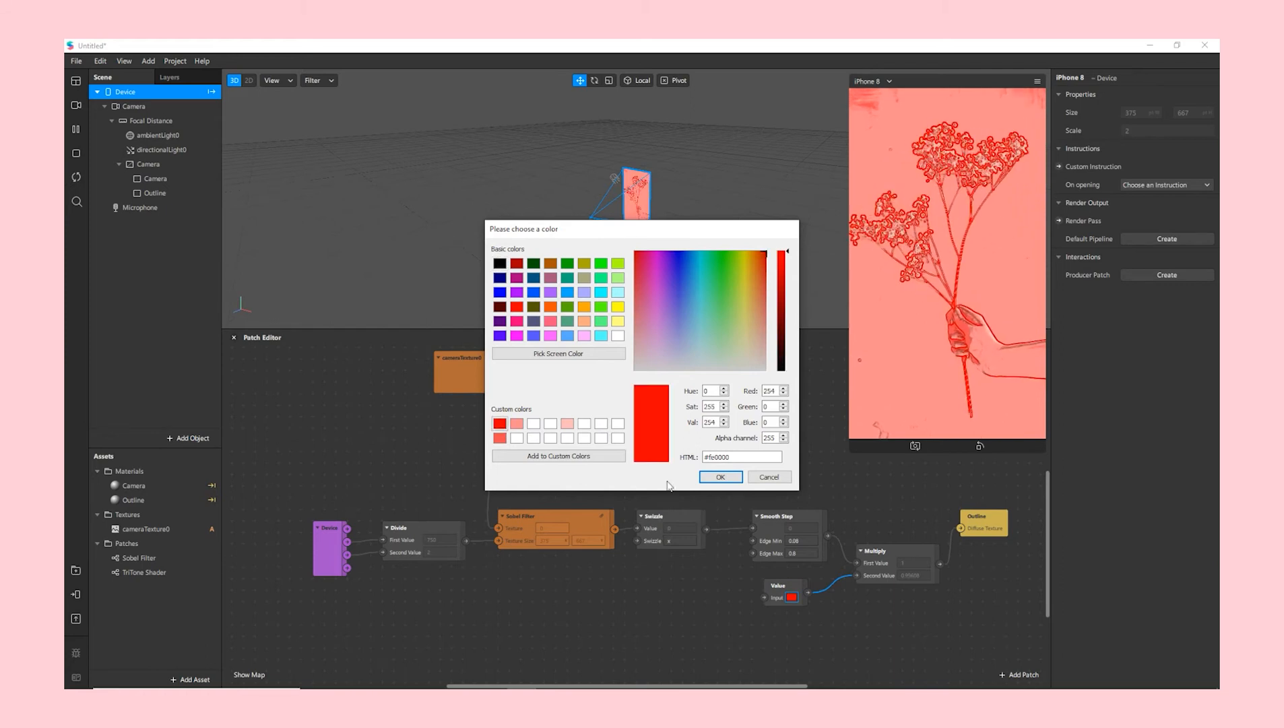
{"action": "left_click", "coordinate": [715, 477]}
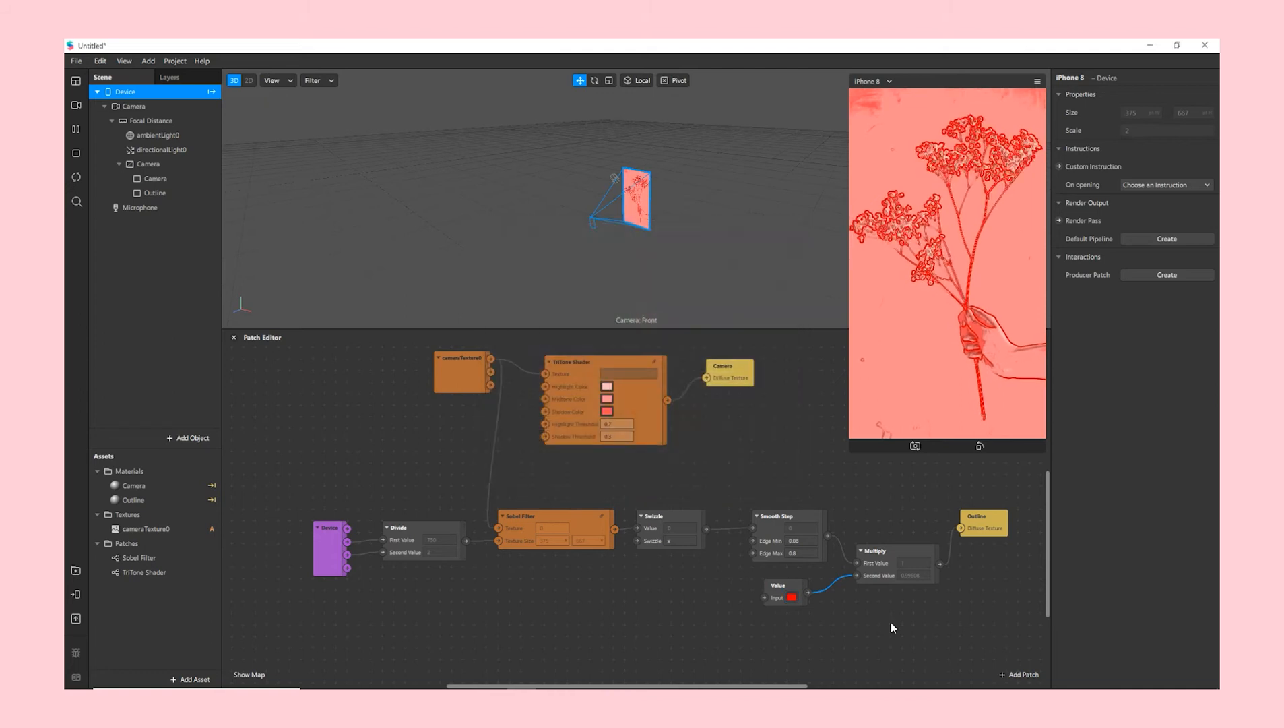
{"action": "left_click", "coordinate": [187, 164]}
- Add a rectangle under the Camera canvas and name it Occluder
{"action": "right_click", "coordinate": [186, 165]}
{"action": "mouse_move", "coordinate": [216, 173]}
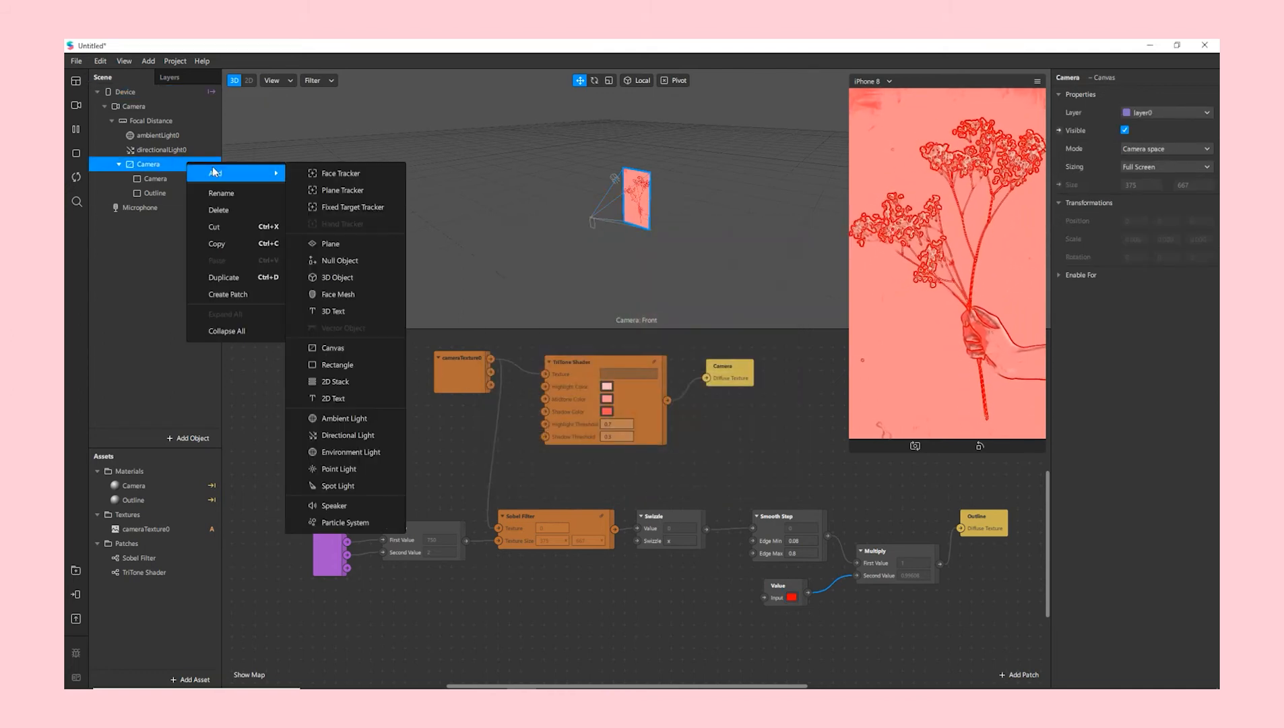
{"action": "left_click", "coordinate": [335, 364]}
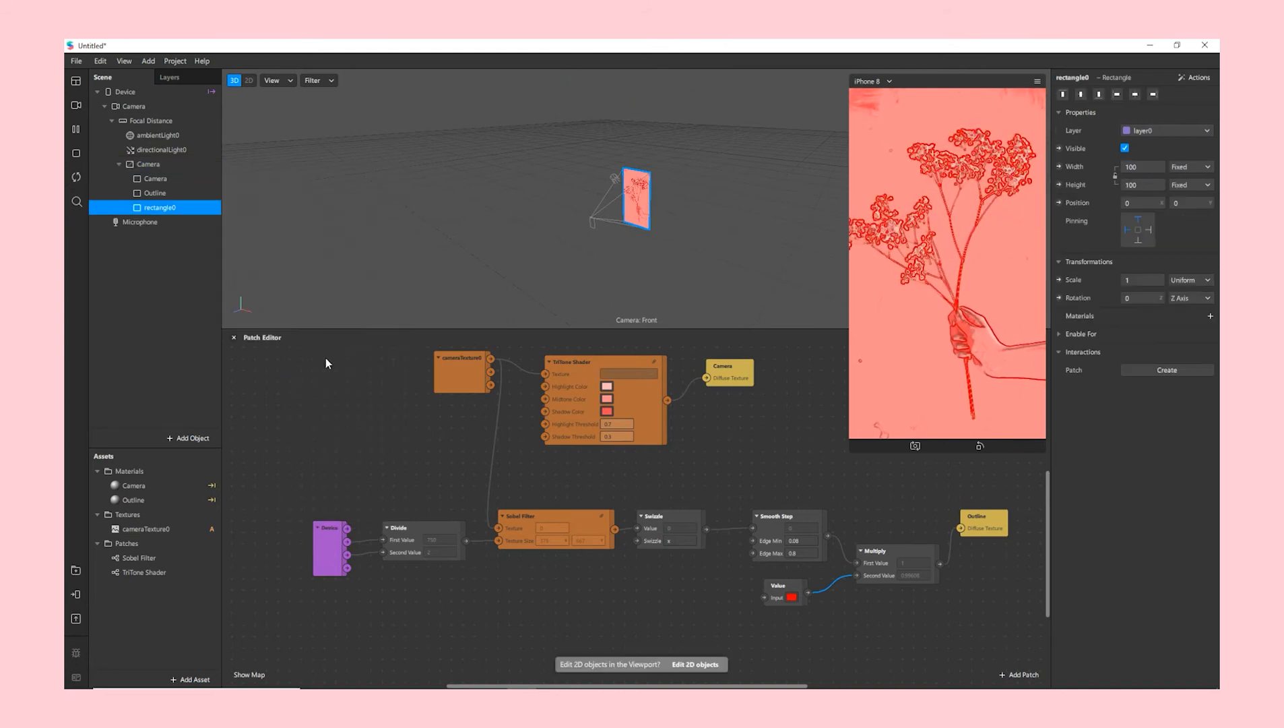
{"action": "double_click", "coordinate": [179, 208]}
{"action": "type", "text": "Occluder"}
{"action": "key", "text": "Return"}
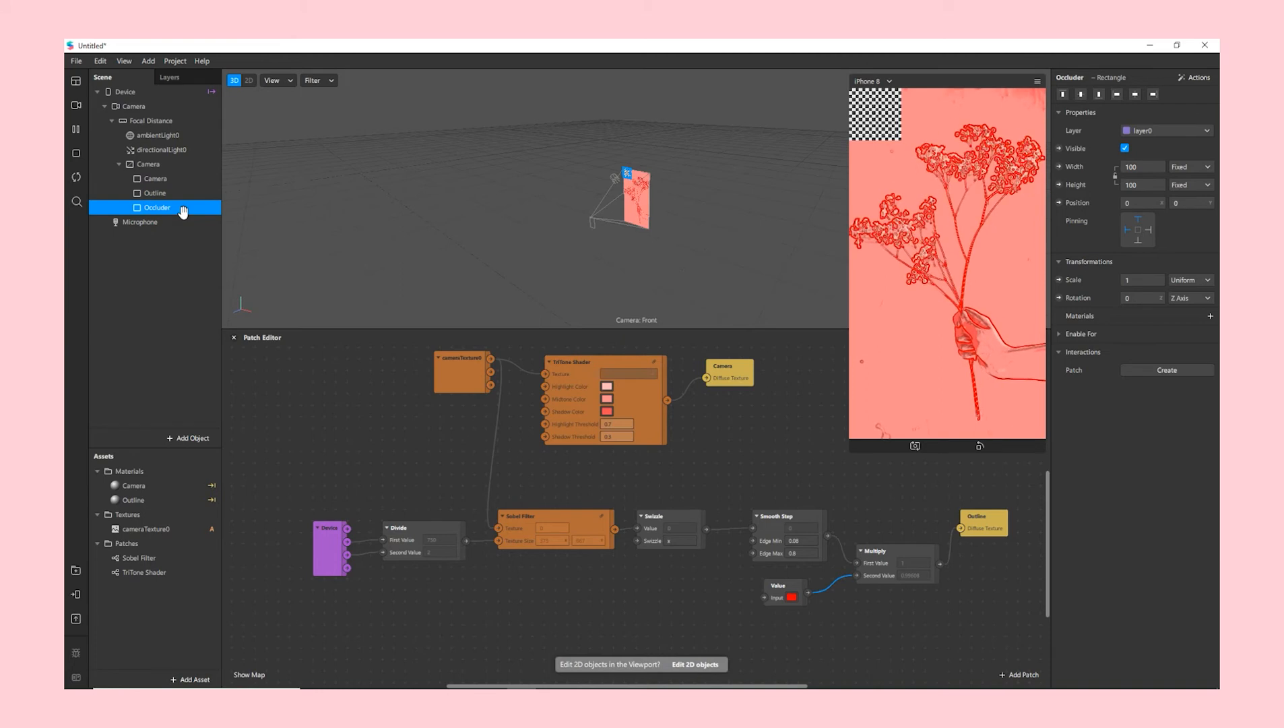
- Set the Occluder rectangle to Fill Height and Fill Width so it covers the screen
{"action": "left_click", "coordinate": [1143, 185]}
{"action": "left_click", "coordinate": [1141, 203]}
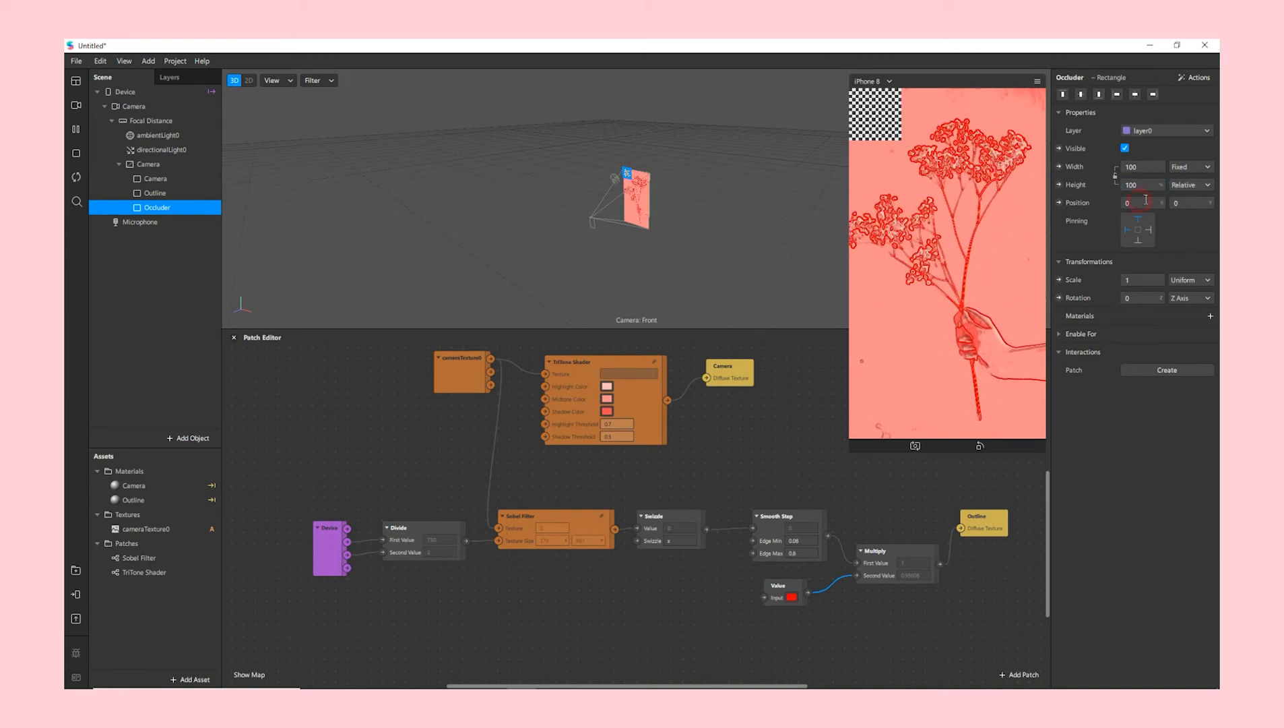
{"action": "left_click", "coordinate": [1143, 167]}
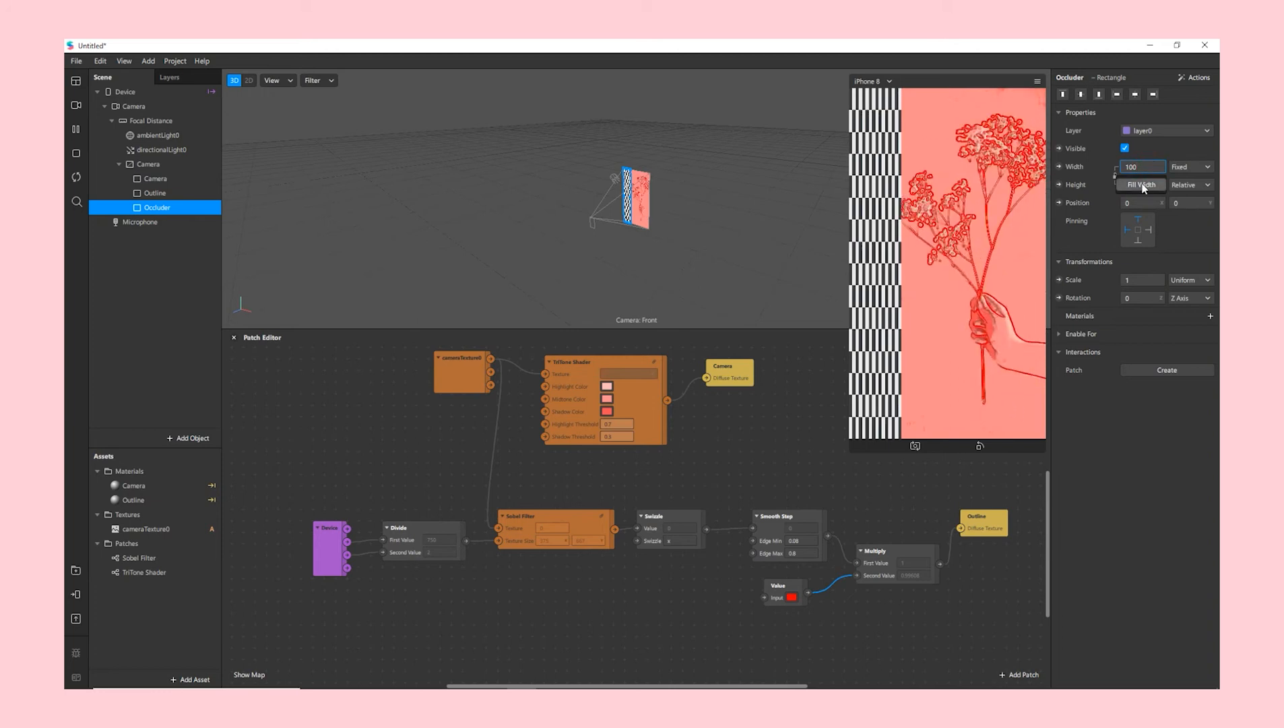
{"action": "left_click", "coordinate": [1141, 186]}
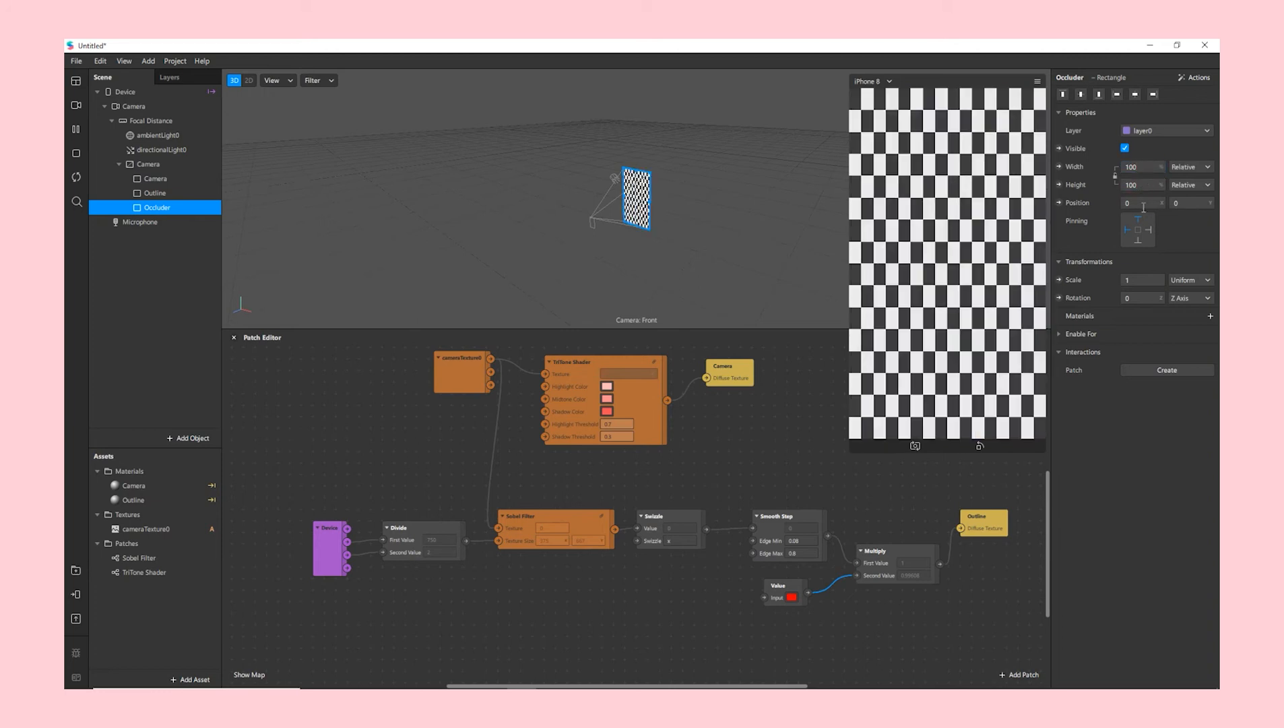
- Adjust the Occluder's pinning and give it a new material using the Flat shader
{"action": "left_click", "coordinate": [1136, 244]}
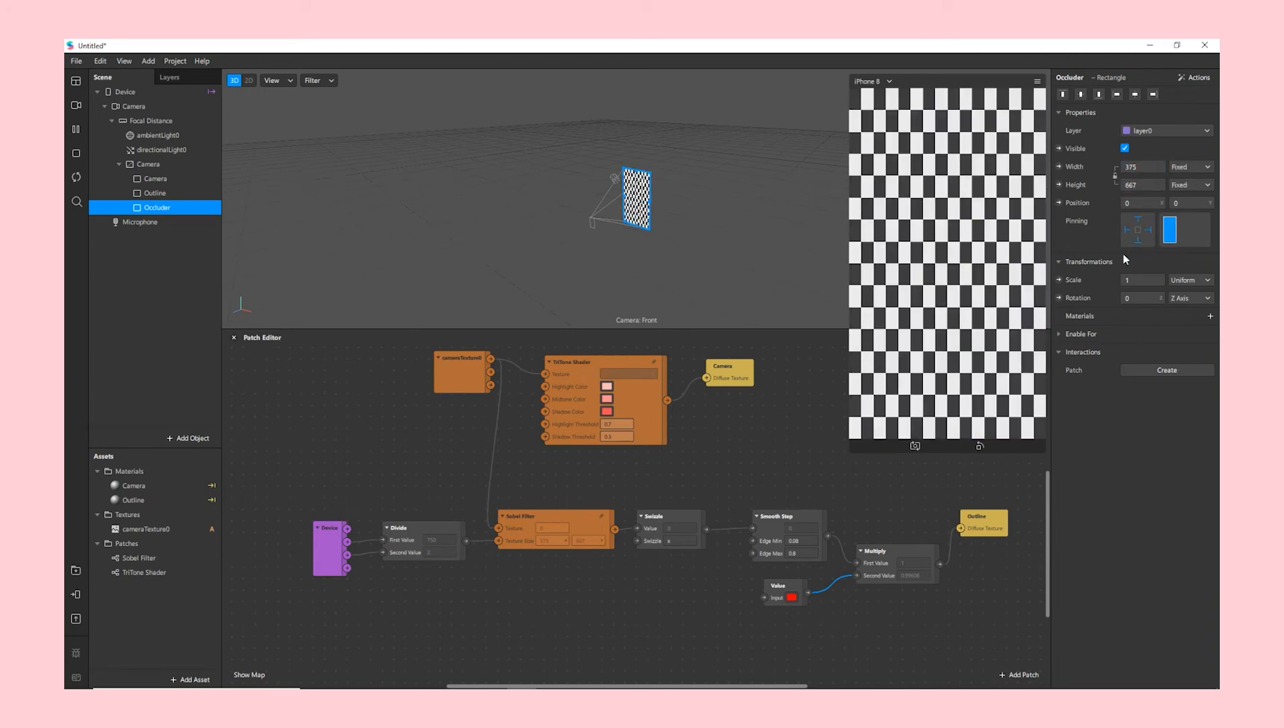
{"action": "left_click", "coordinate": [1210, 316]}
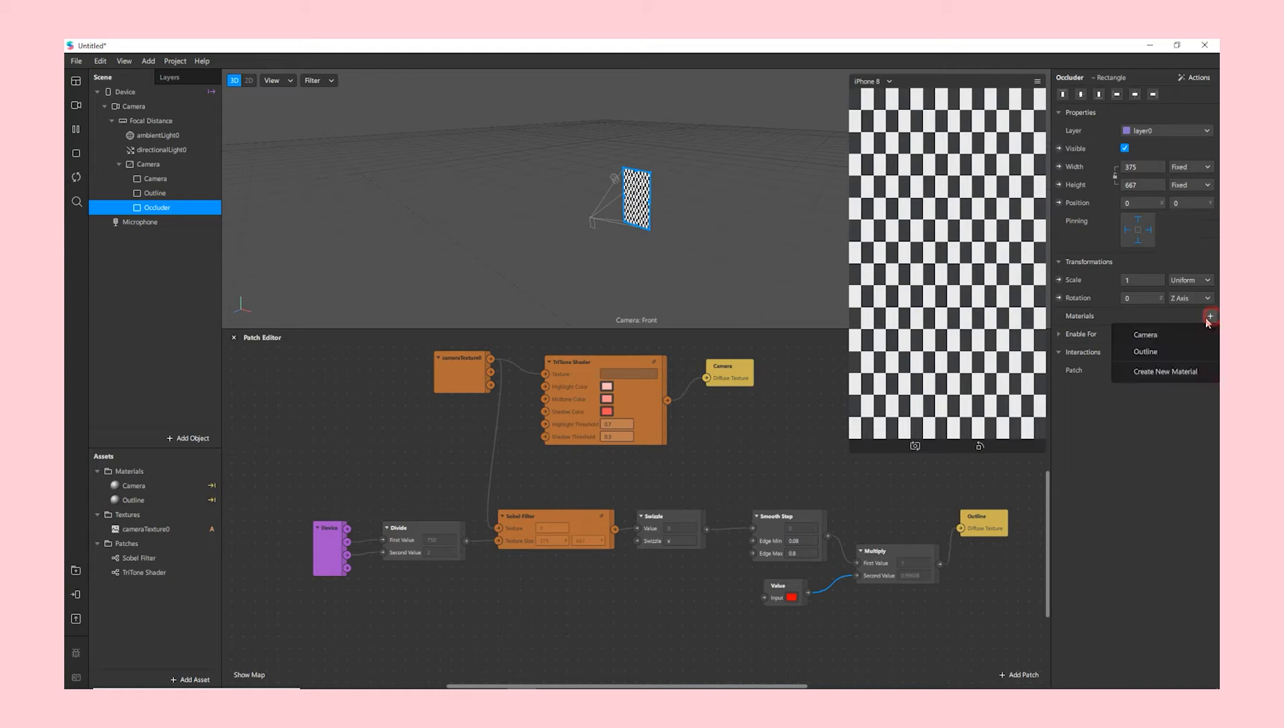
{"action": "left_click", "coordinate": [1165, 371]}
{"action": "left_click", "coordinate": [1136, 336]}
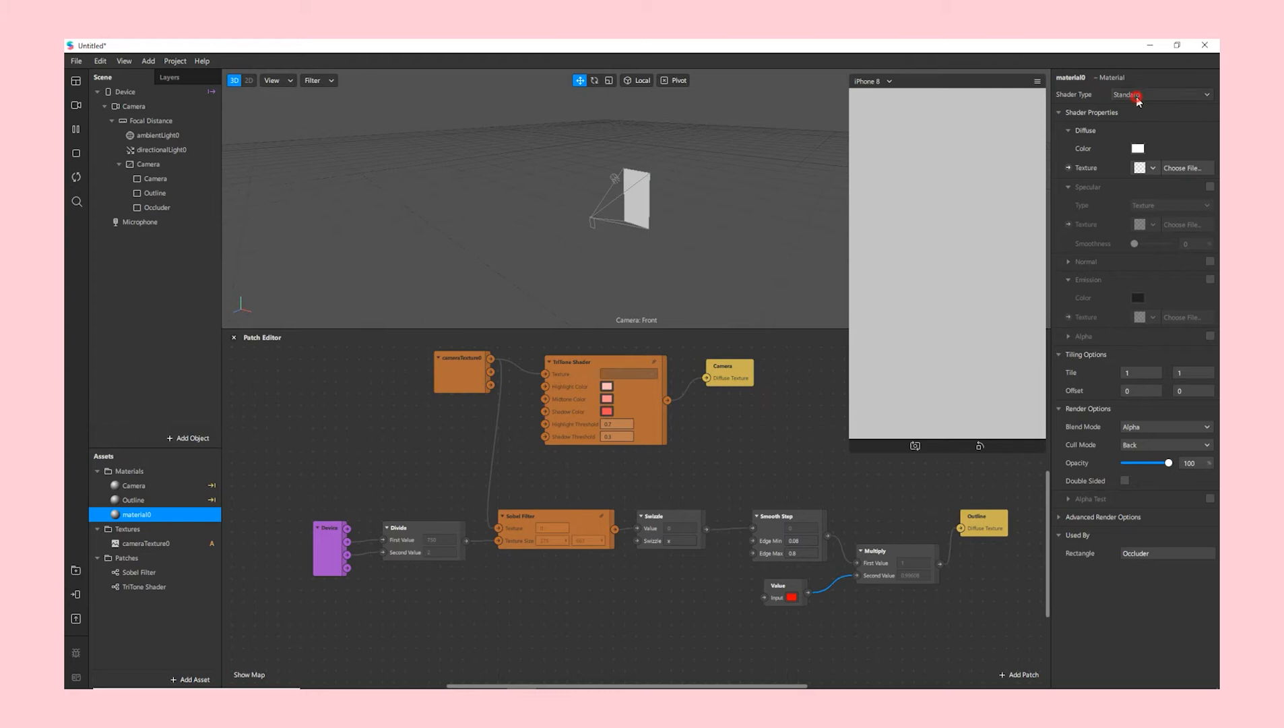
{"action": "left_click", "coordinate": [1137, 96]}
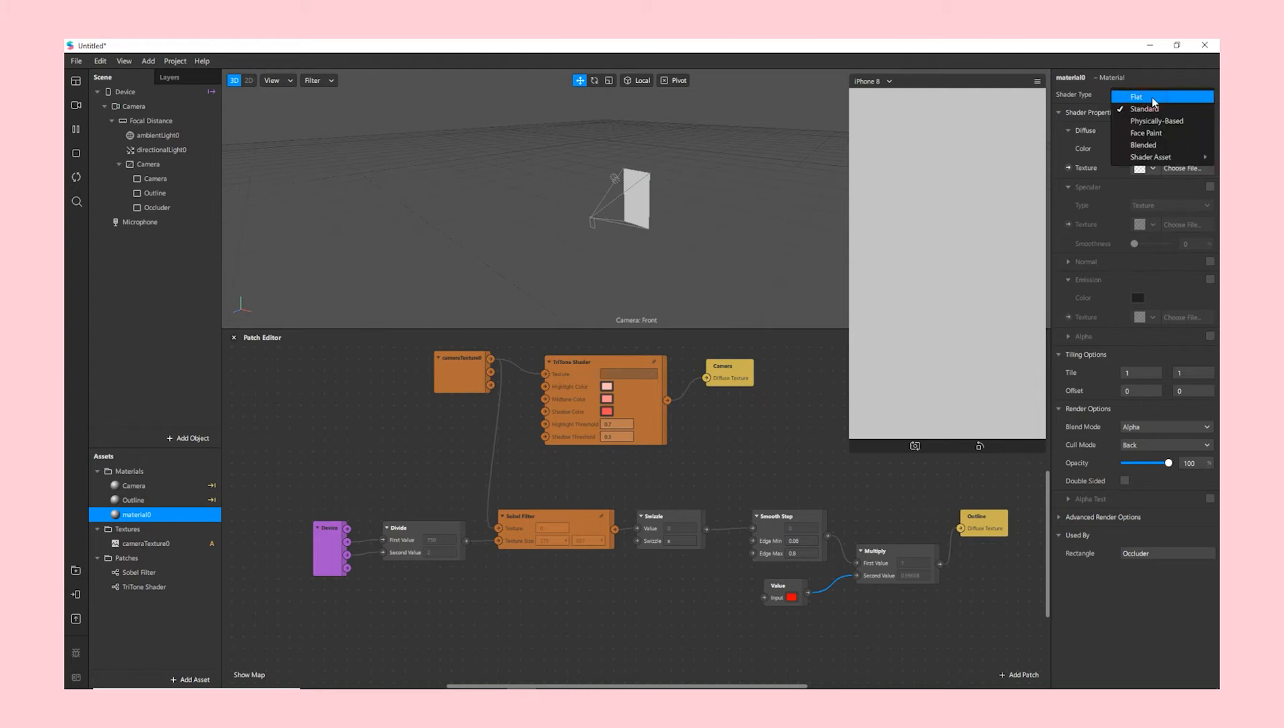
{"action": "left_click", "coordinate": [1151, 97]}
- Rename the material Occluder, switch off depth test and depth write, and enable Alpha
{"action": "double_click", "coordinate": [1060, 77]}
{"action": "key", "text": "BackSpace"}
{"action": "type", "text": "Occluder"}
{"action": "key", "text": "Return"}
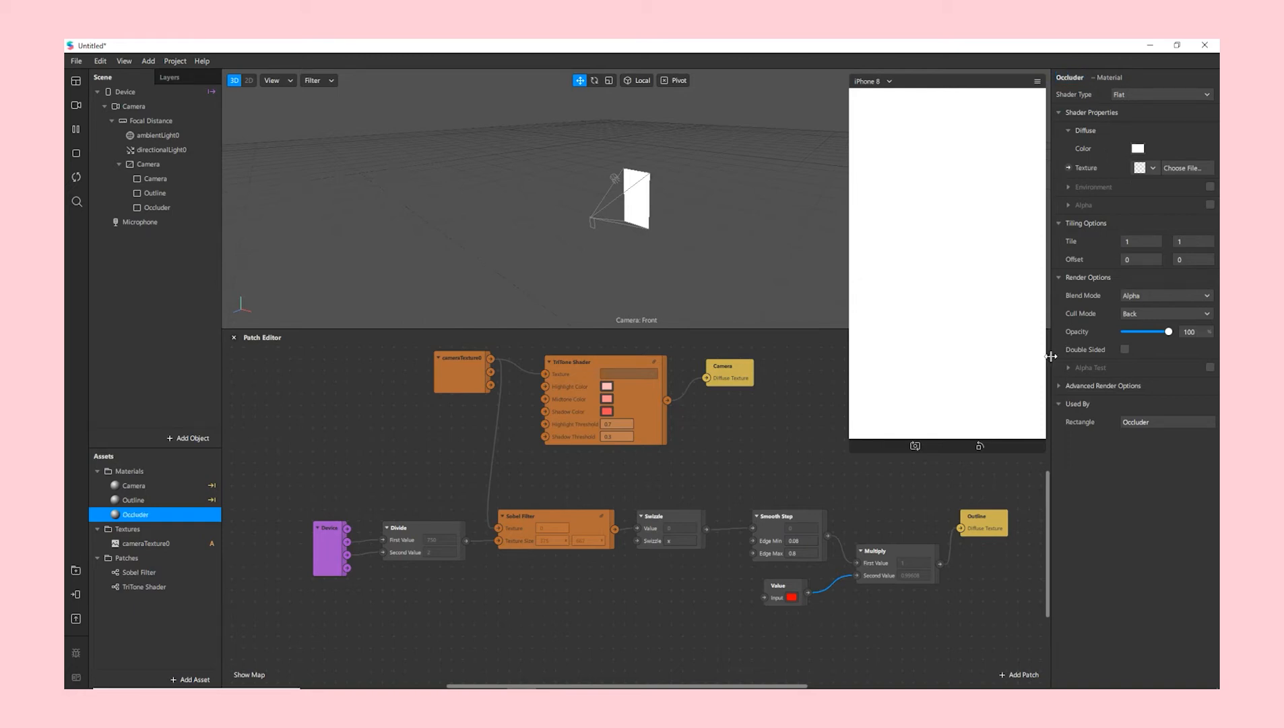
{"action": "left_click", "coordinate": [1057, 386]}
{"action": "left_click", "coordinate": [1126, 439]}
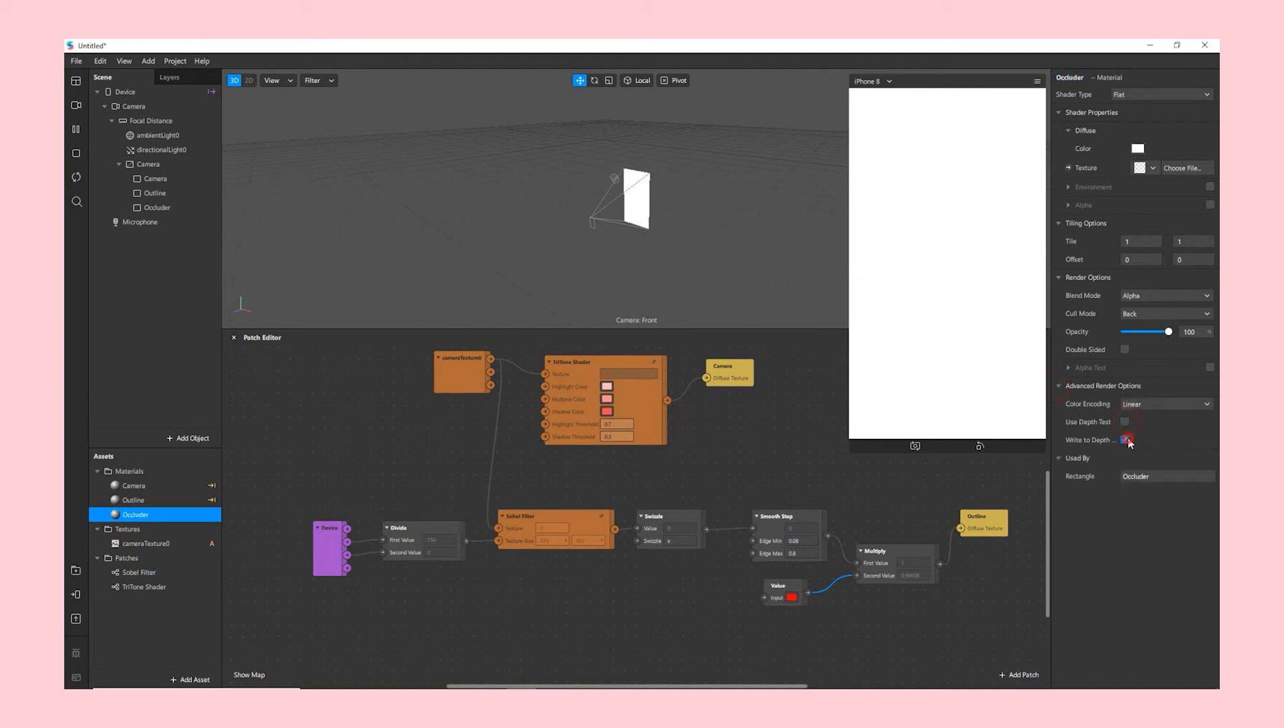
{"action": "left_click", "coordinate": [1209, 205]}
{"action": "left_click", "coordinate": [1144, 244]}
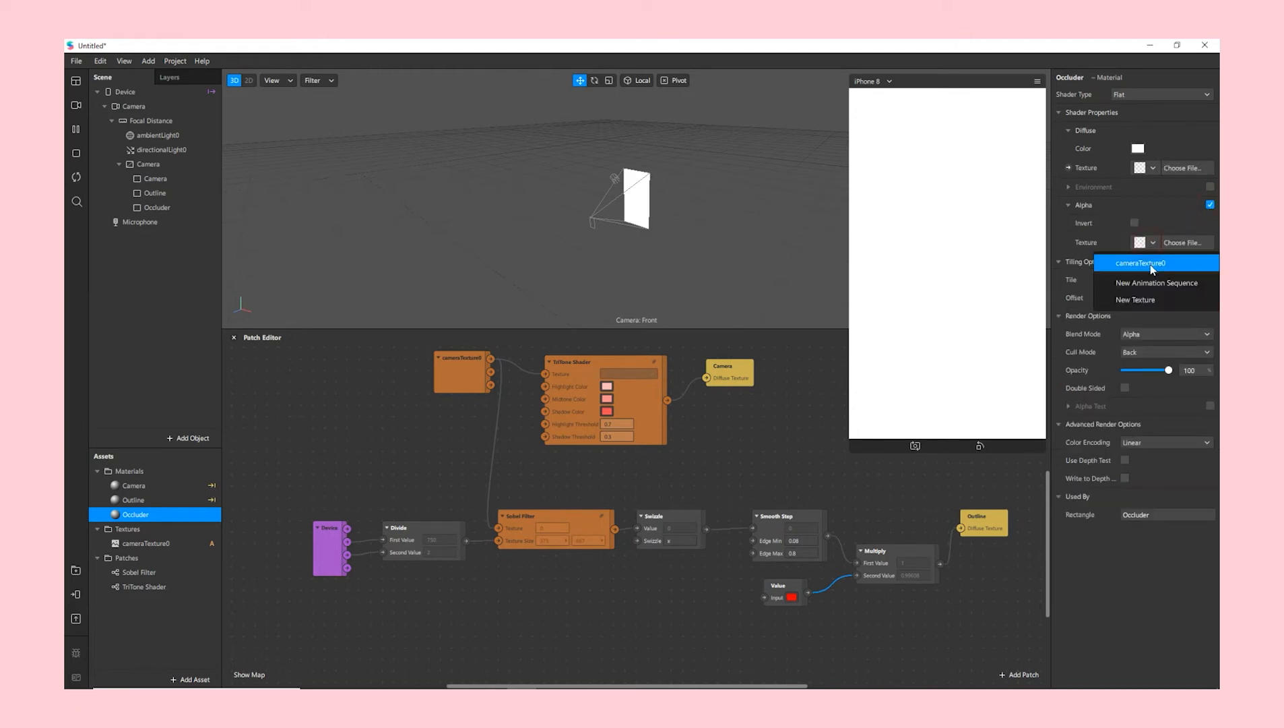
- Import Alpha.png as the Occluder material's alpha texture
{"action": "left_click", "coordinate": [1143, 297]}
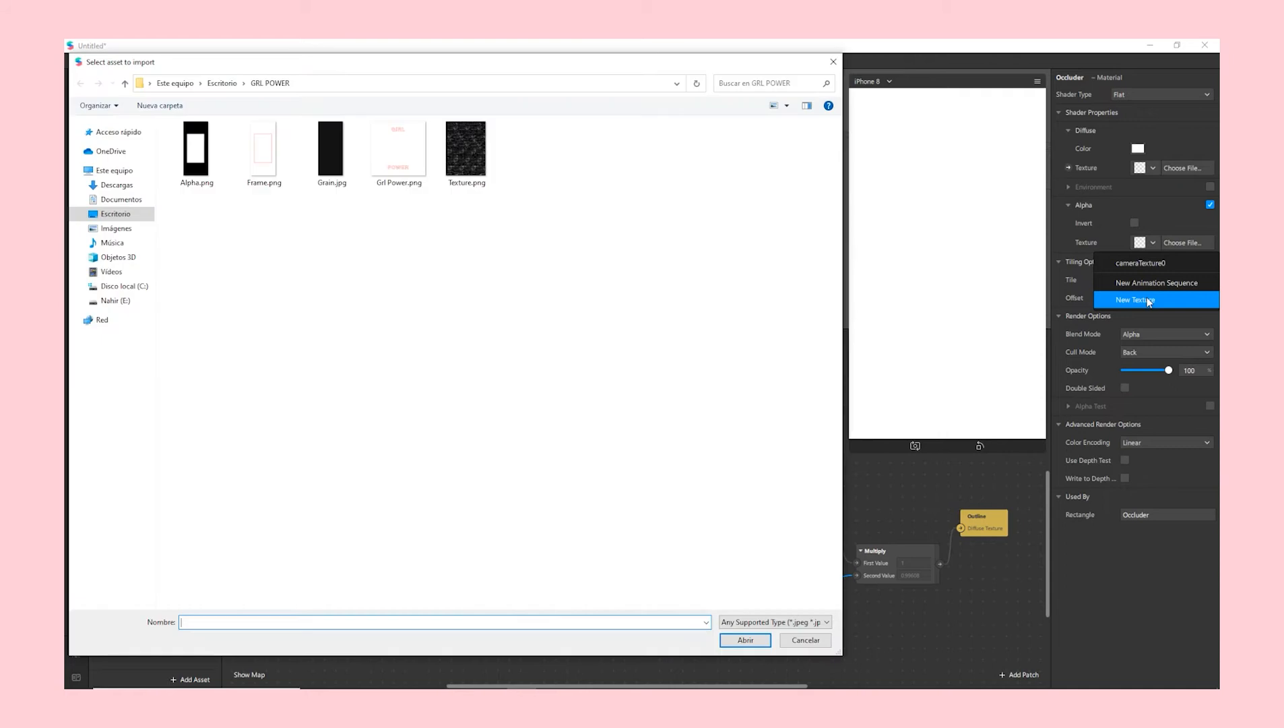
{"action": "left_click", "coordinate": [206, 161]}
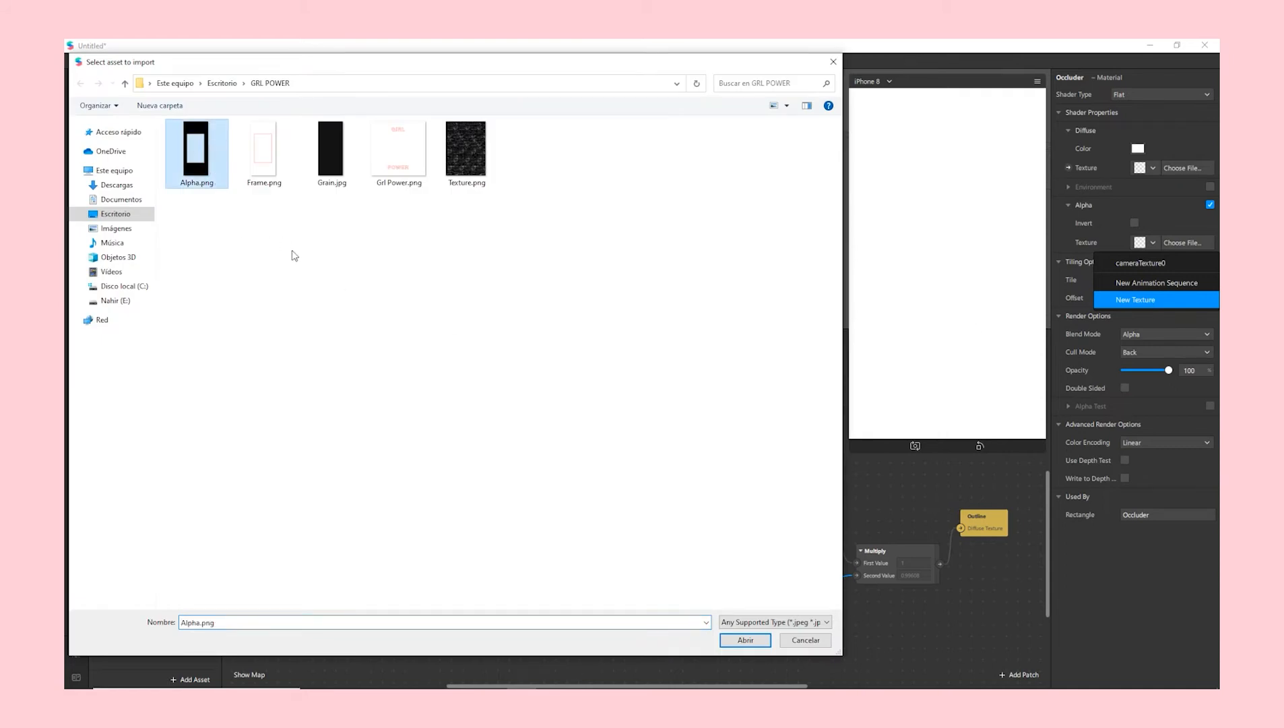
{"action": "left_click", "coordinate": [728, 643]}
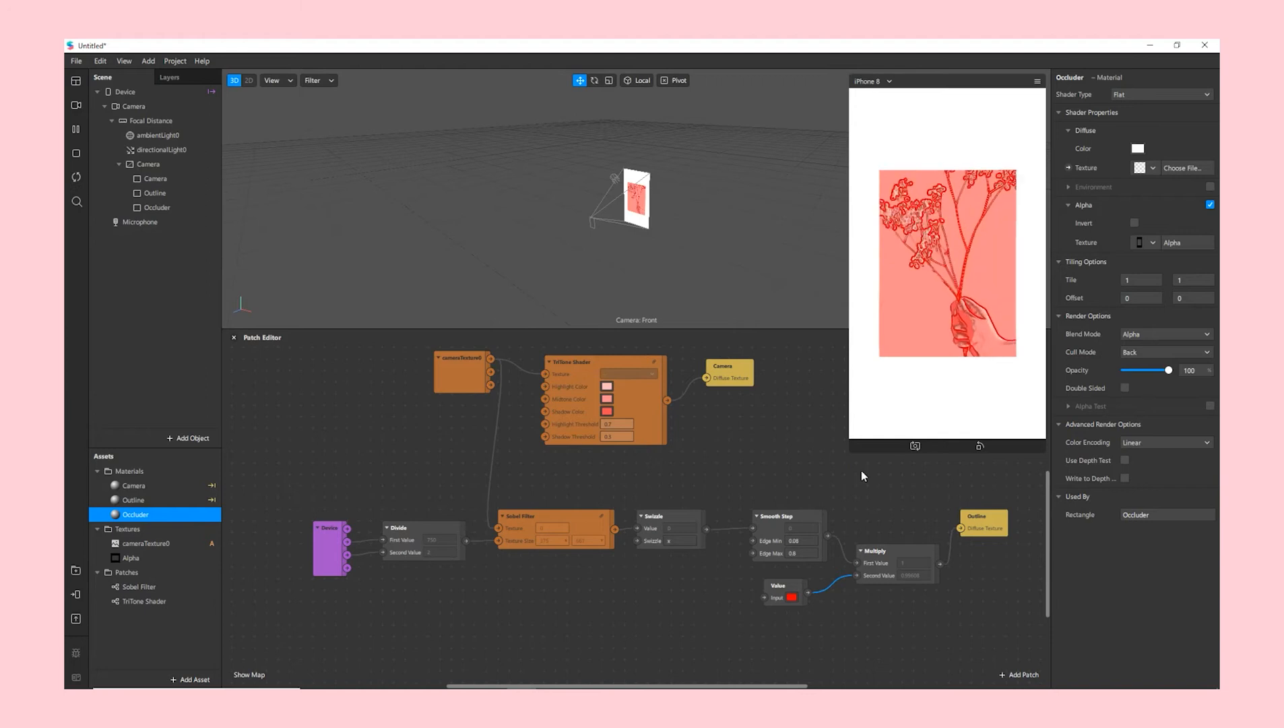
- Tint the Occluder material with the saved pale pink colour (#febbb8)
{"action": "left_click", "coordinate": [1138, 148]}
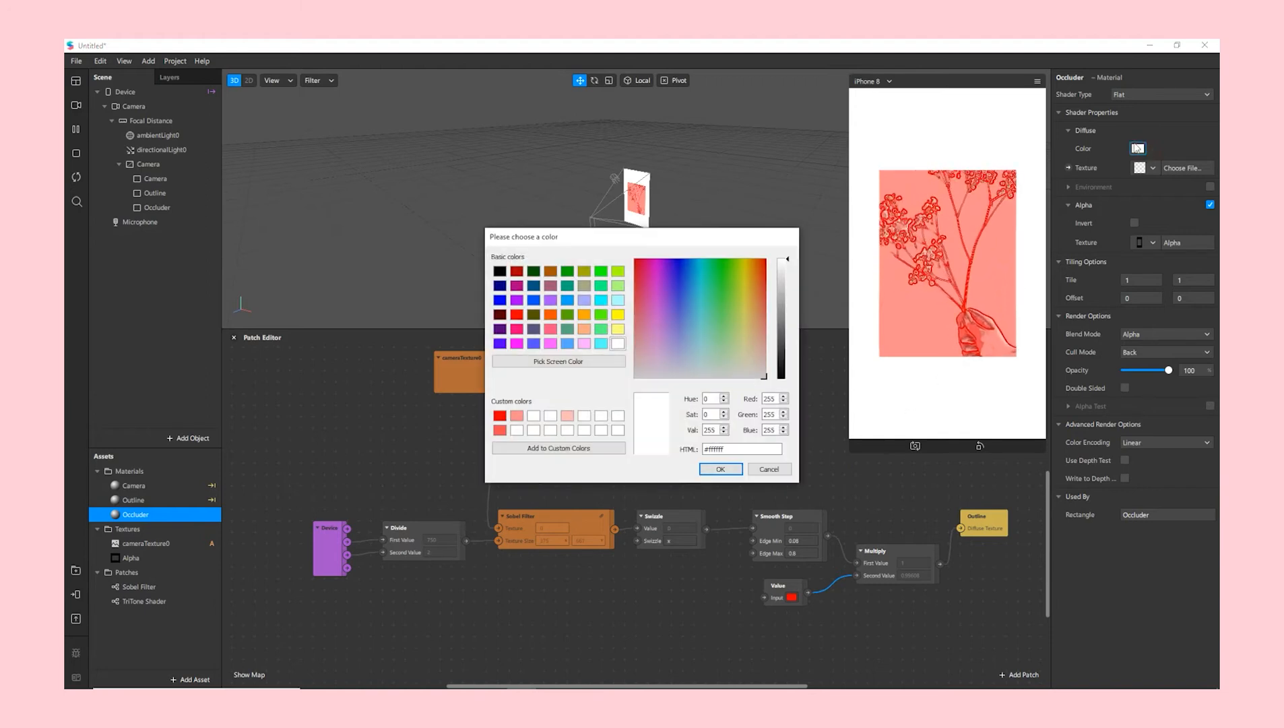
{"action": "left_click", "coordinate": [567, 415]}
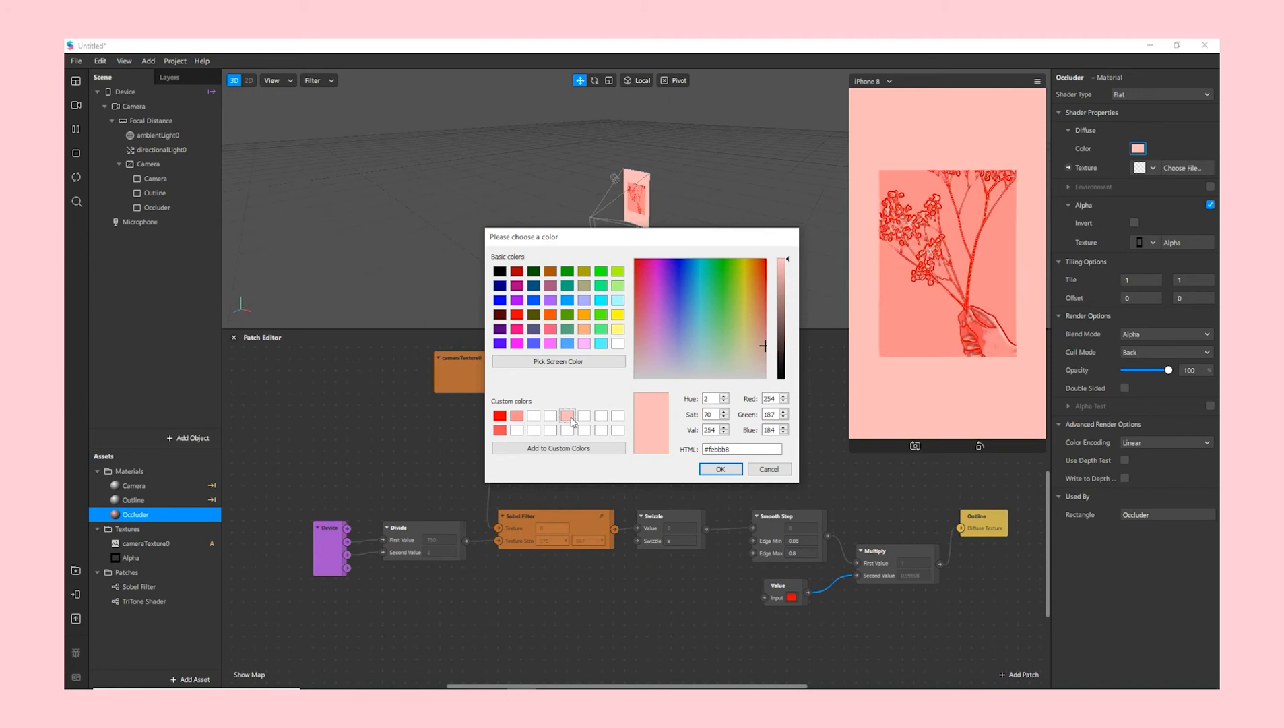
{"action": "left_click", "coordinate": [722, 470]}
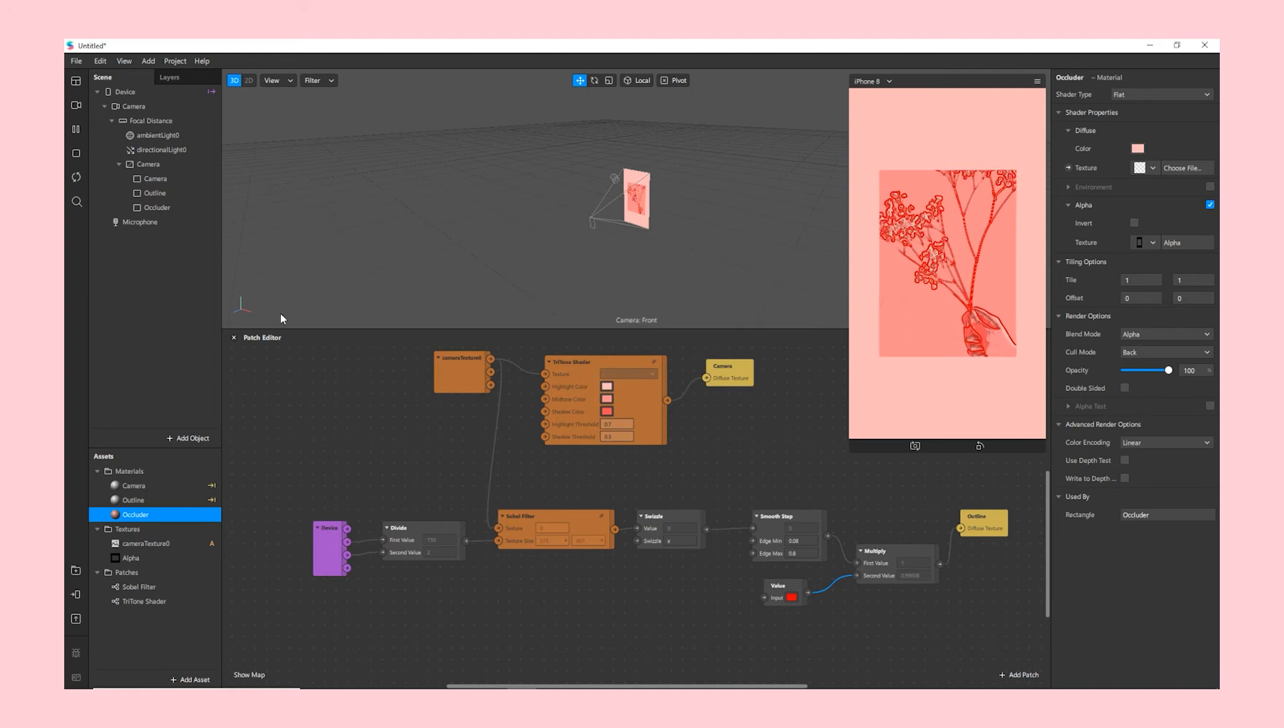
- Set the Scale of both the Outline and Camera rectangles to 0.72
{"action": "left_click", "coordinate": [162, 196]}
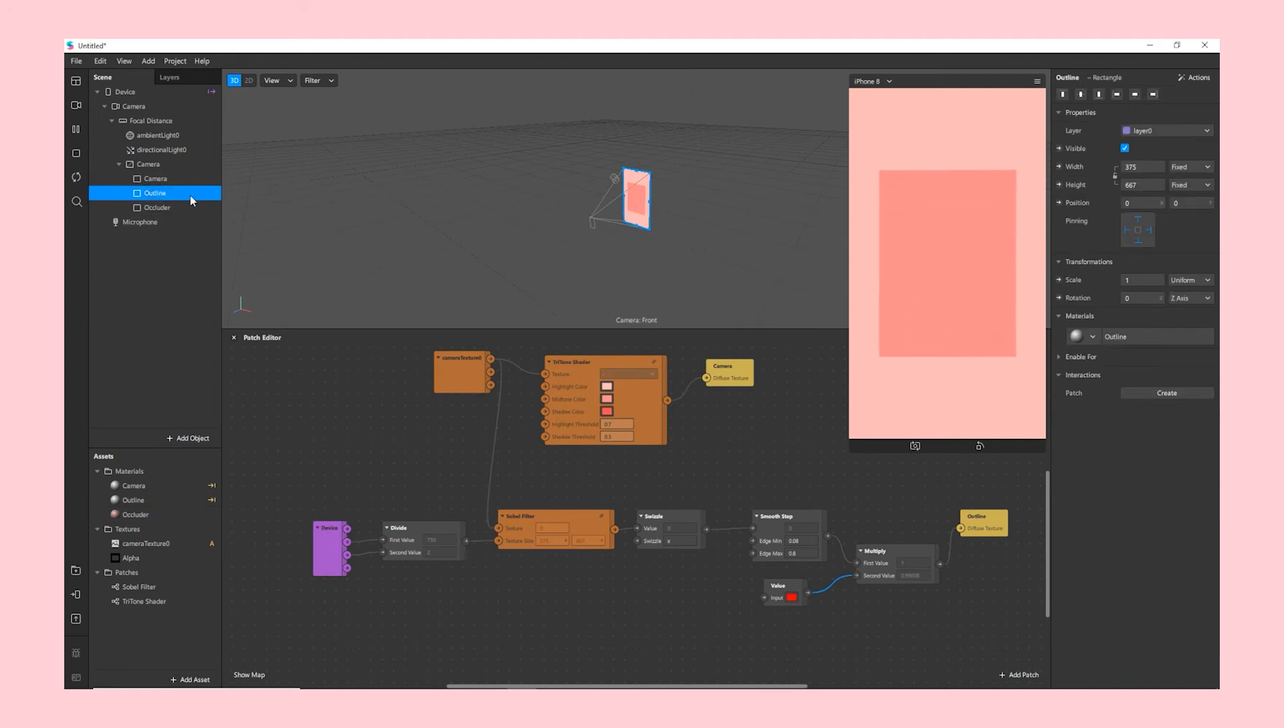
{"action": "left_click", "coordinate": [1148, 279]}
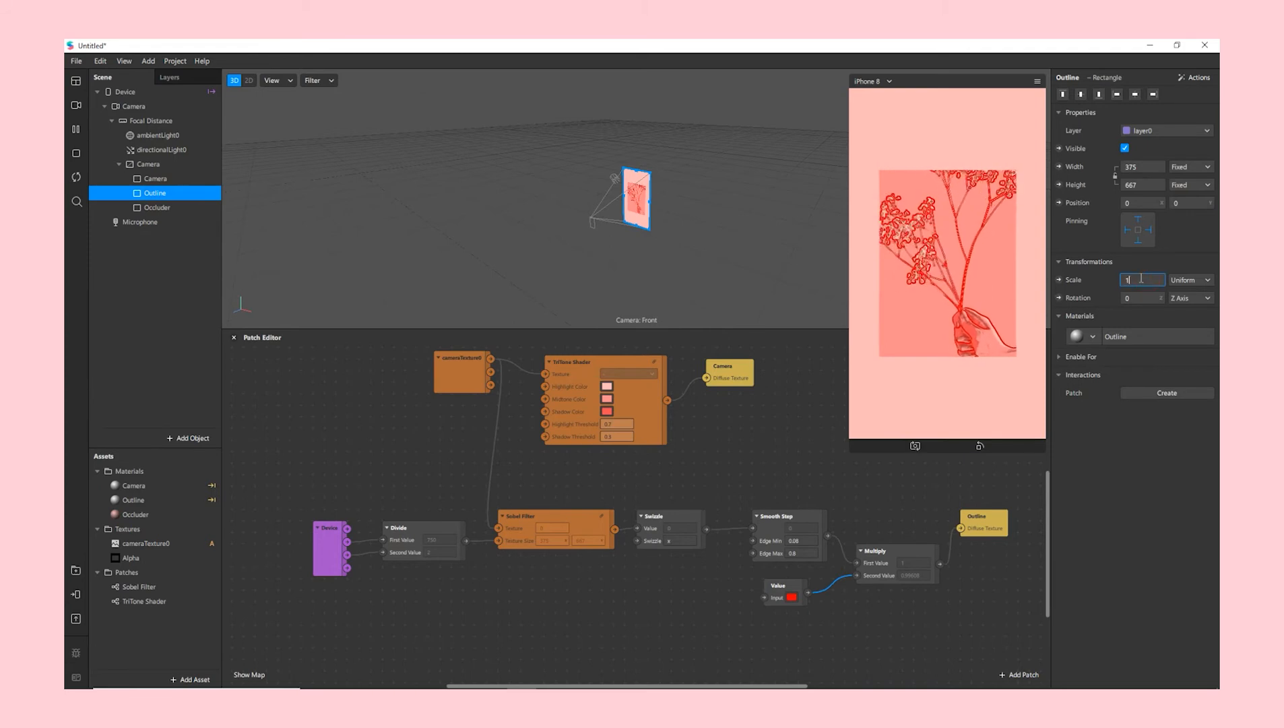
{"action": "key", "text": "Return"}
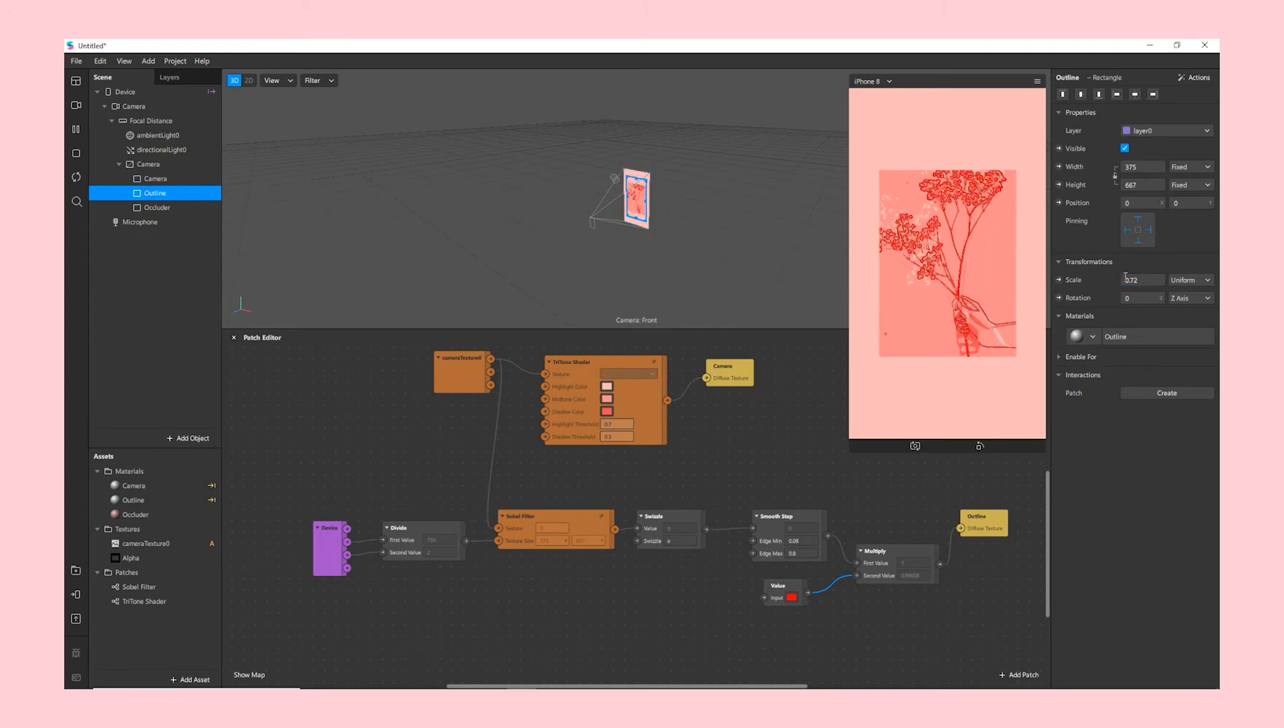
{"action": "left_click", "coordinate": [153, 179]}
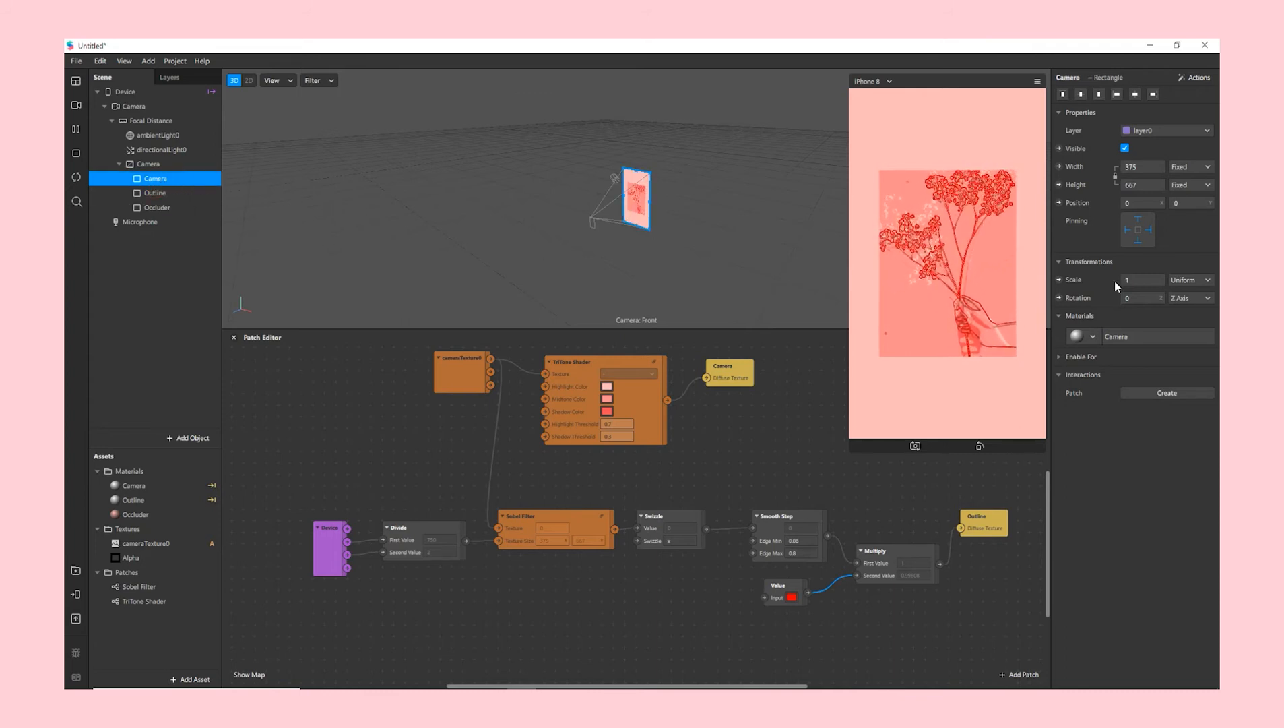
{"action": "left_click", "coordinate": [1146, 280]}
{"action": "type", "text": "0"}
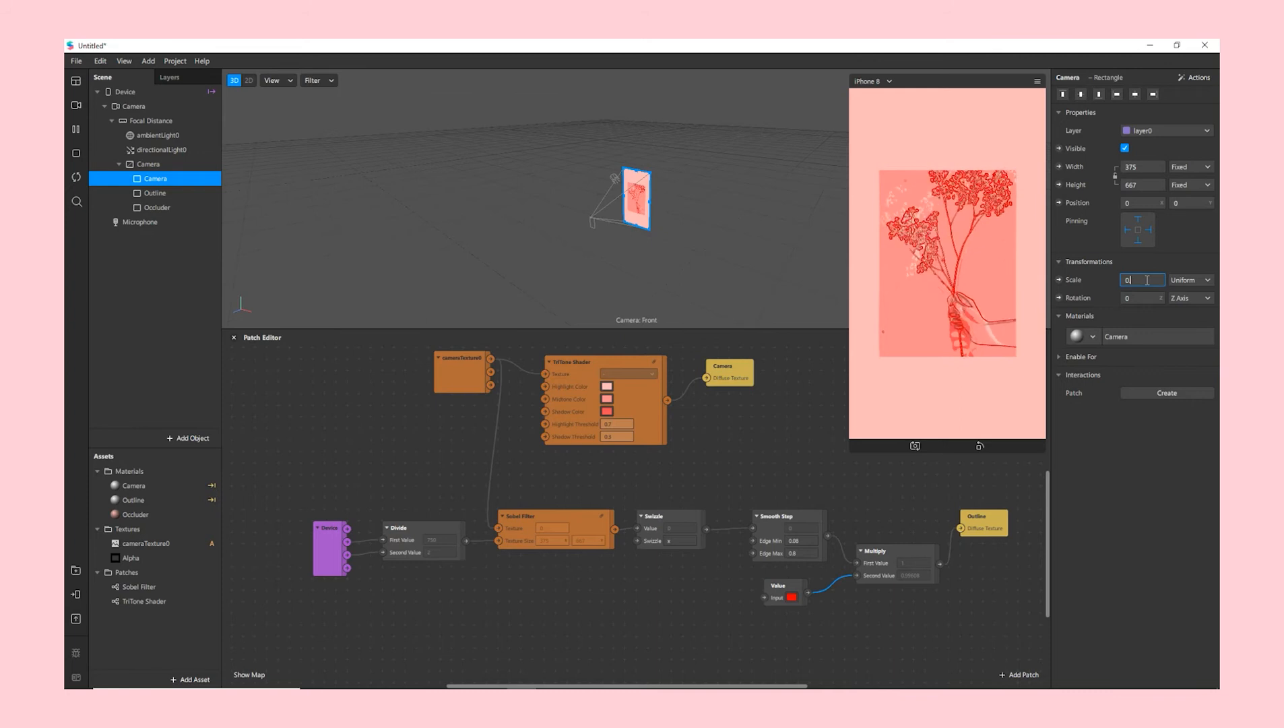
{"action": "type", "text": ".72"}
{"action": "key", "text": "Return"}
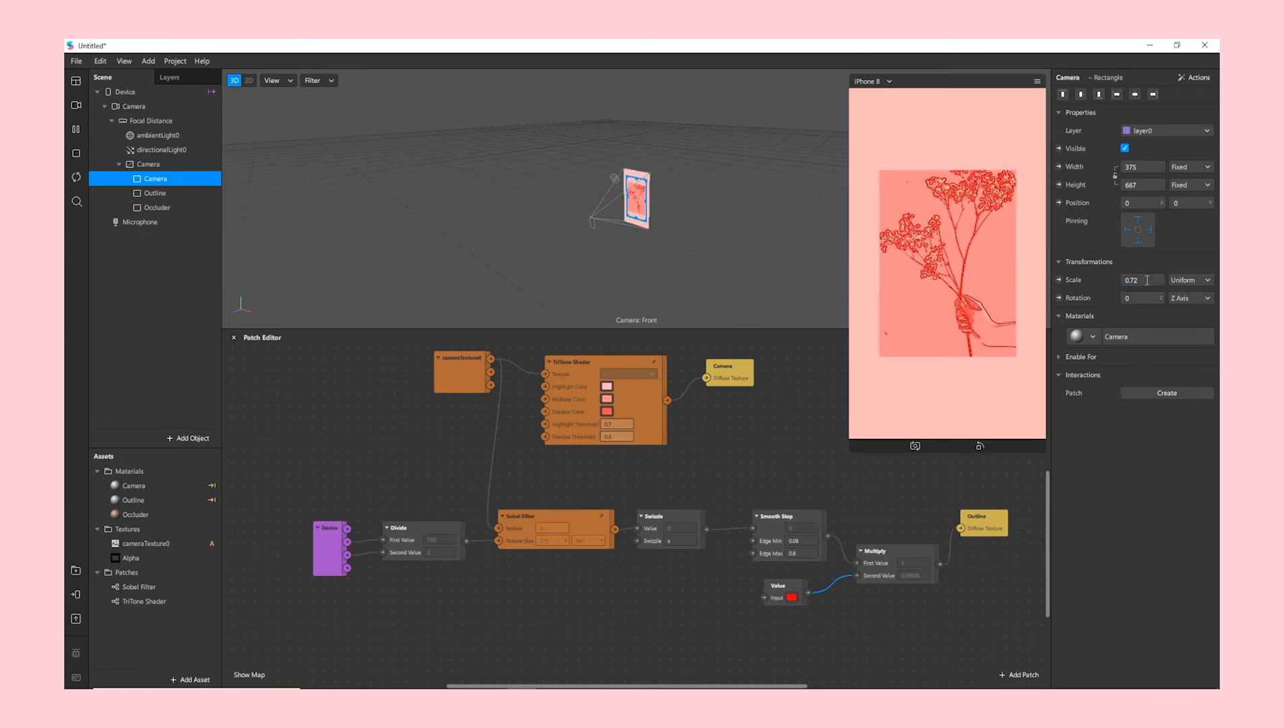
- Add a new rectangle to the Camera canvas and name it Frame
{"action": "left_click", "coordinate": [141, 165]}
{"action": "right_click", "coordinate": [141, 165]}
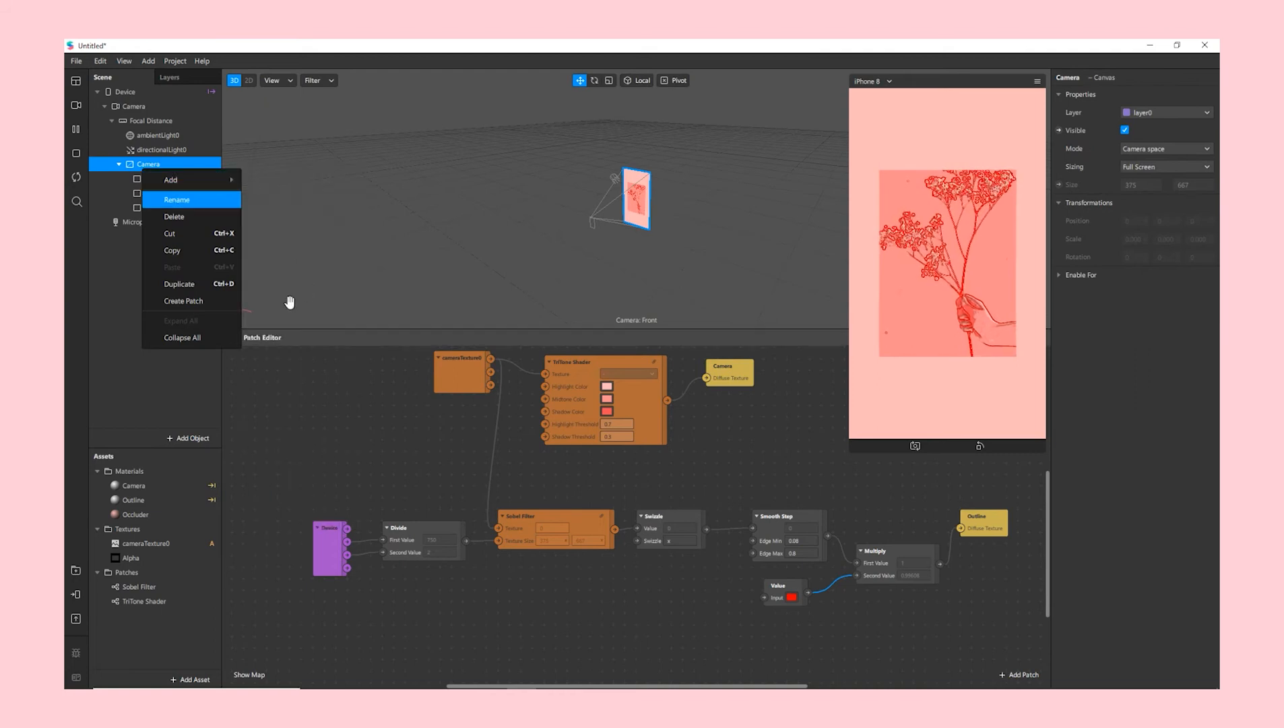
{"action": "mouse_move", "coordinate": [220, 181]}
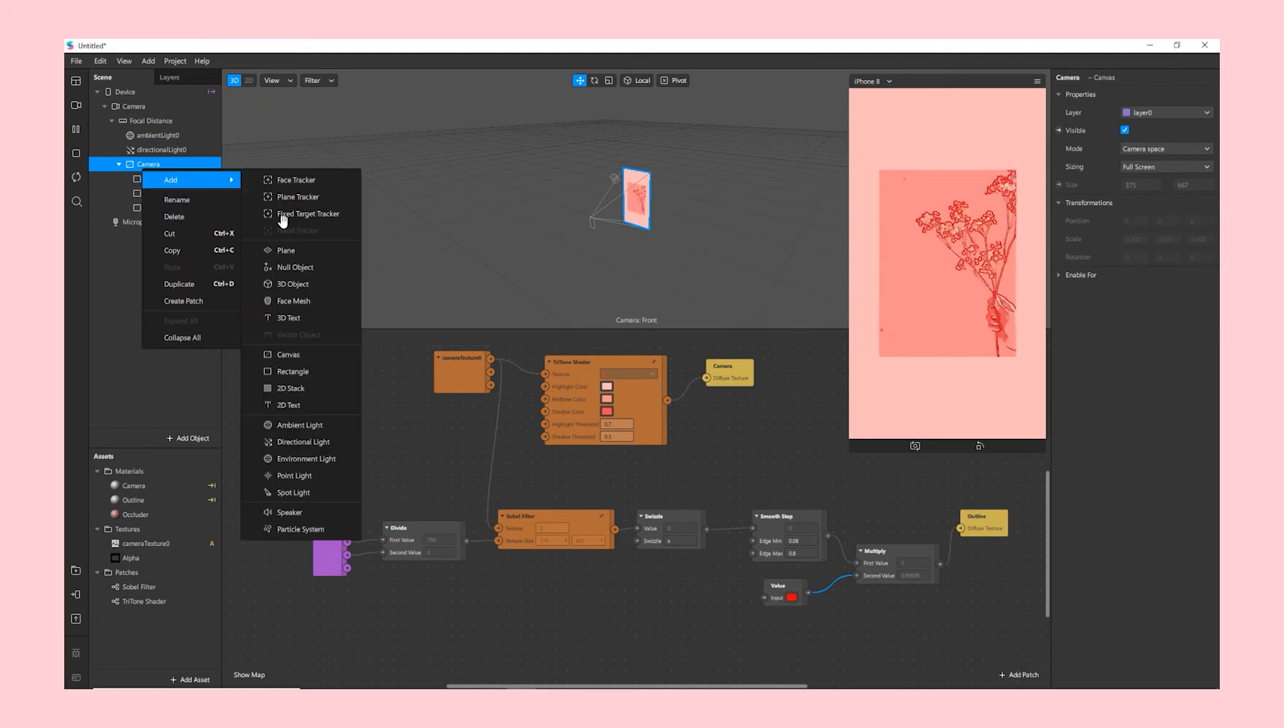
{"action": "left_click", "coordinate": [301, 371]}
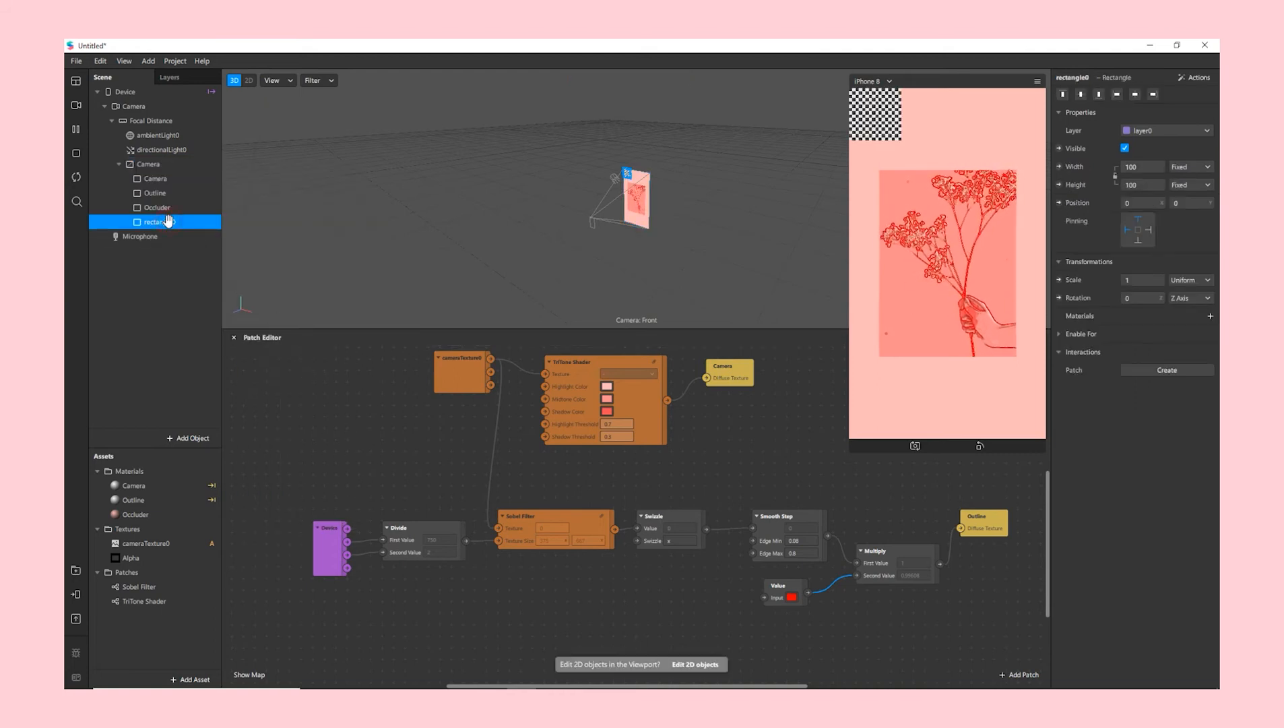
{"action": "double_click", "coordinate": [164, 222]}
{"action": "type", "text": "Frame"}
{"action": "key", "text": "Return"}
- Make Frame fill the full width and height, pinned to the right and bottom edges
{"action": "left_click", "coordinate": [1143, 166]}
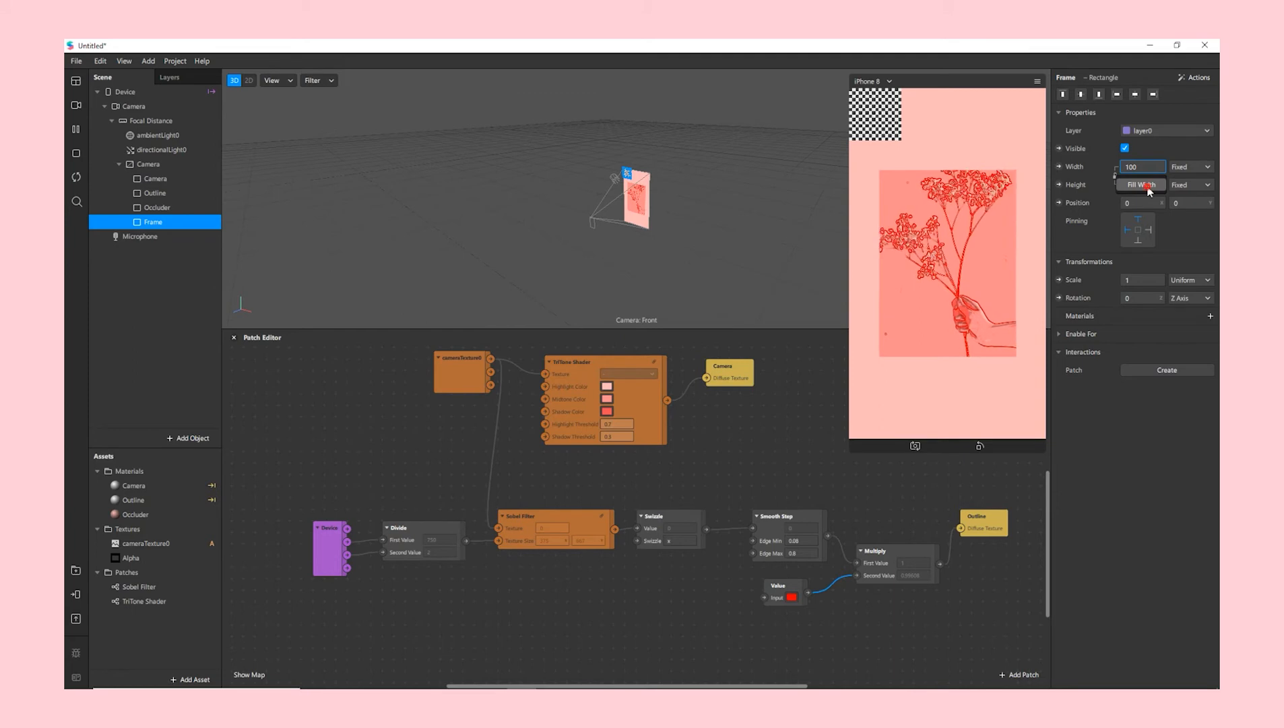
{"action": "left_click", "coordinate": [1149, 186]}
{"action": "left_click", "coordinate": [1147, 186]}
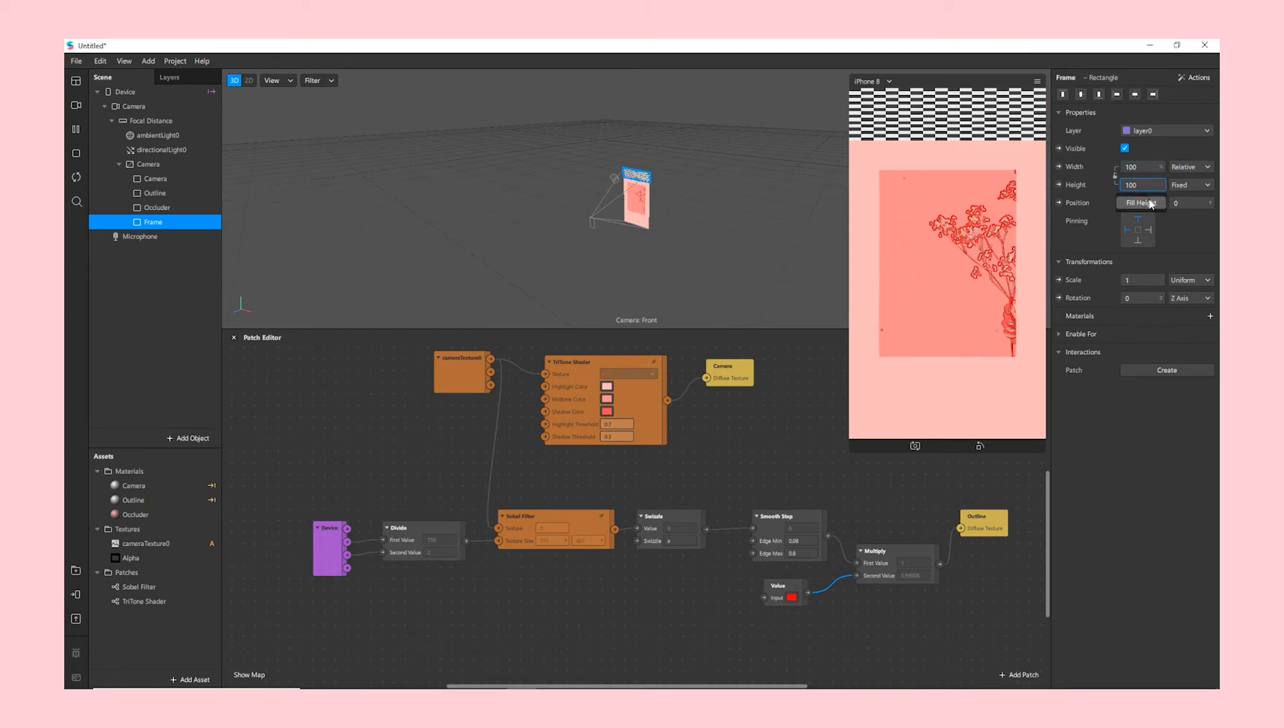
{"action": "left_click", "coordinate": [1150, 203]}
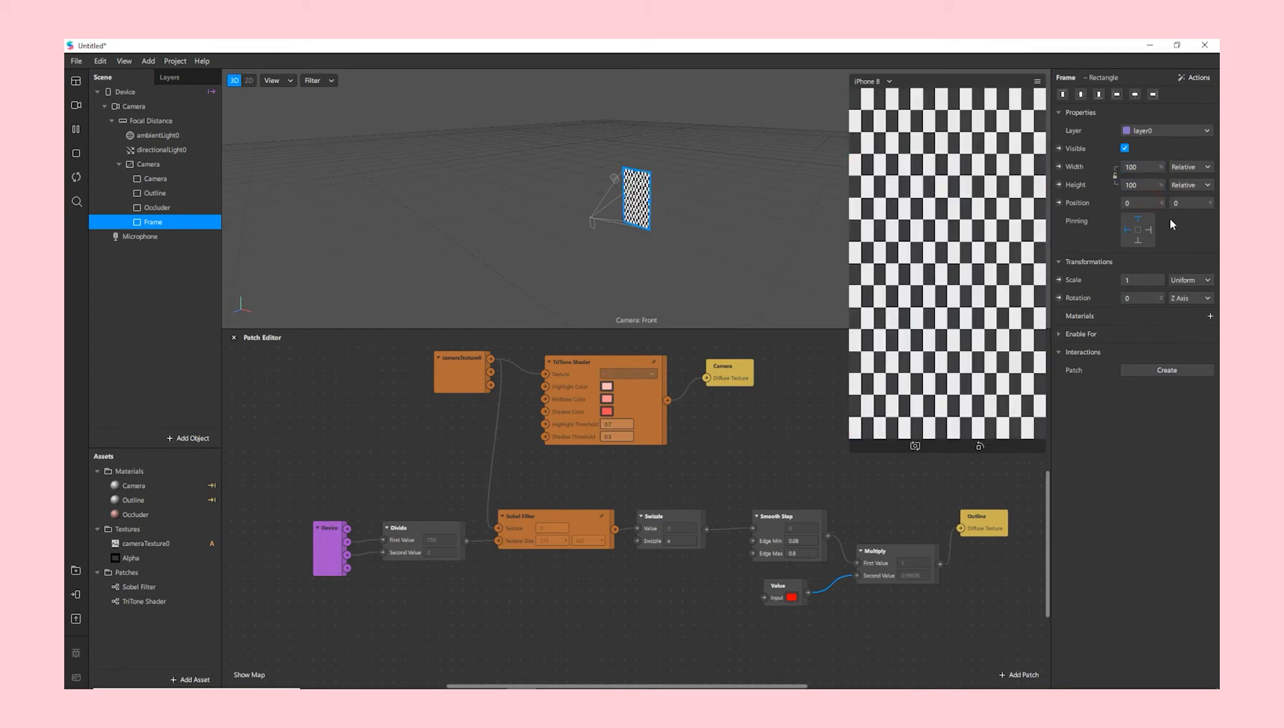
{"action": "left_click", "coordinate": [1149, 230]}
{"action": "left_click", "coordinate": [1139, 241]}
- Give Frame a new Flat-shader material named Frame
{"action": "left_click", "coordinate": [1213, 316]}
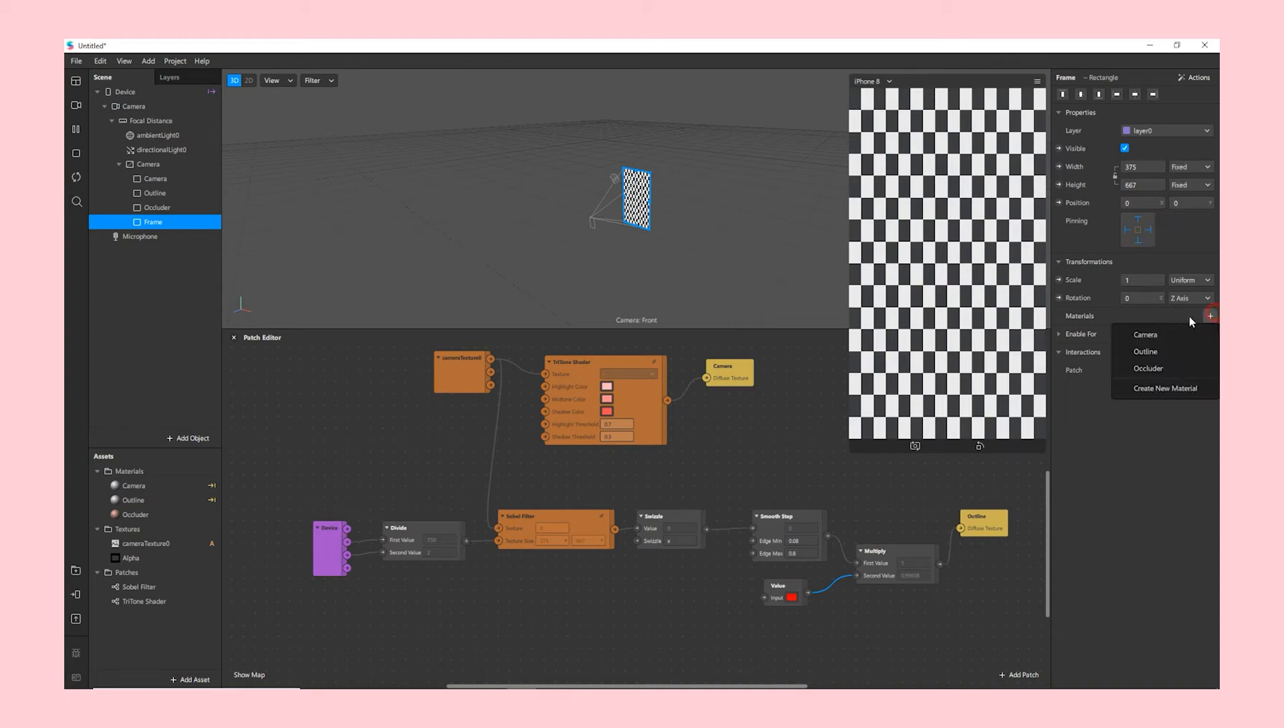
{"action": "left_click", "coordinate": [1145, 389]}
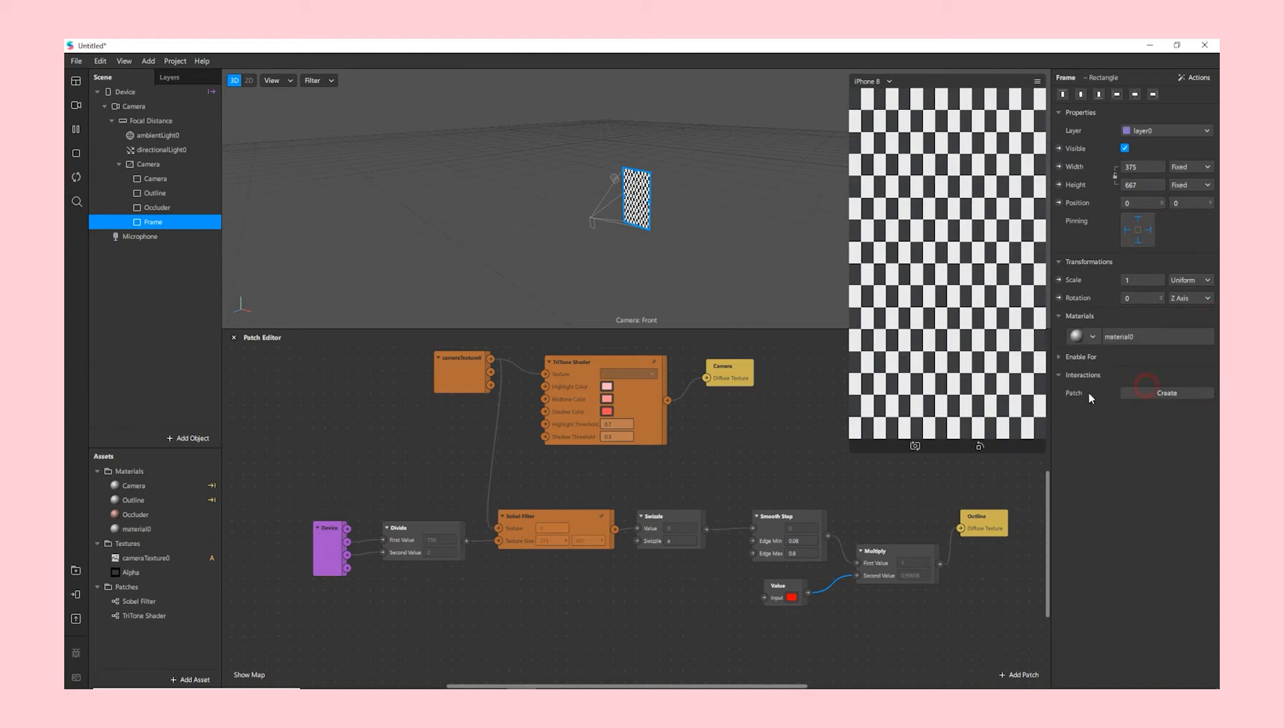
{"action": "left_click", "coordinate": [1136, 333]}
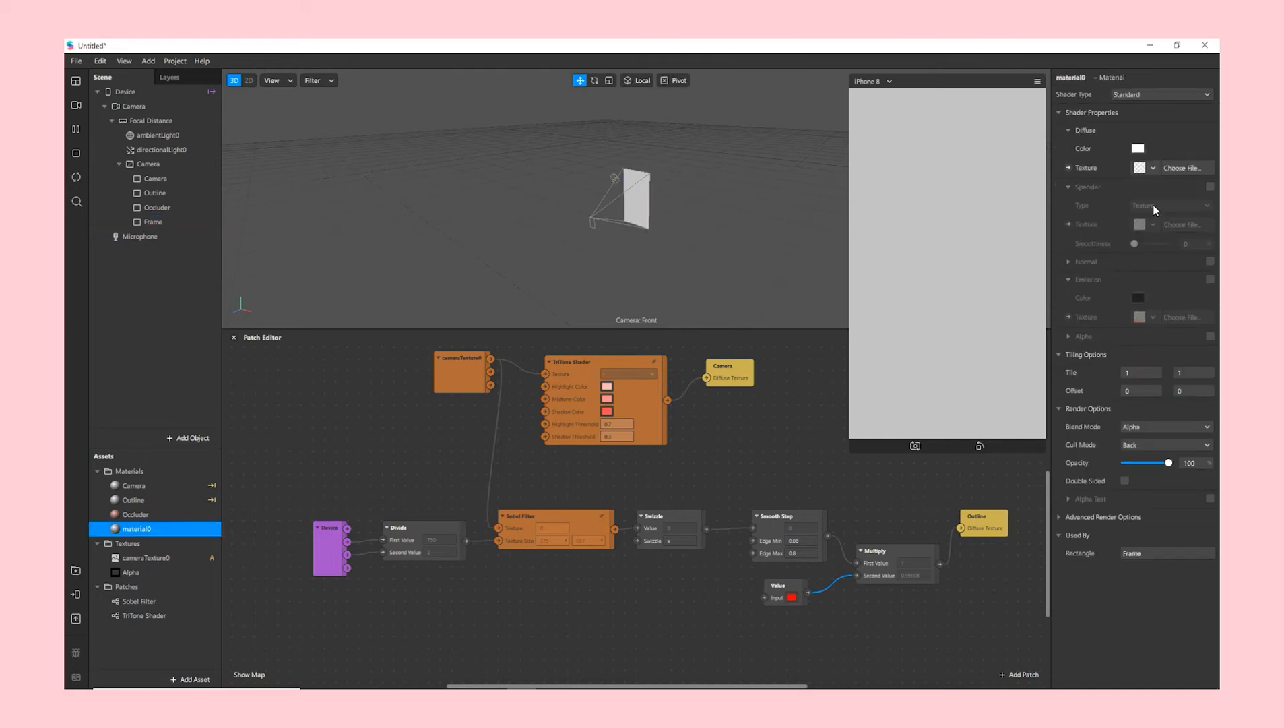
{"action": "left_click", "coordinate": [1138, 96]}
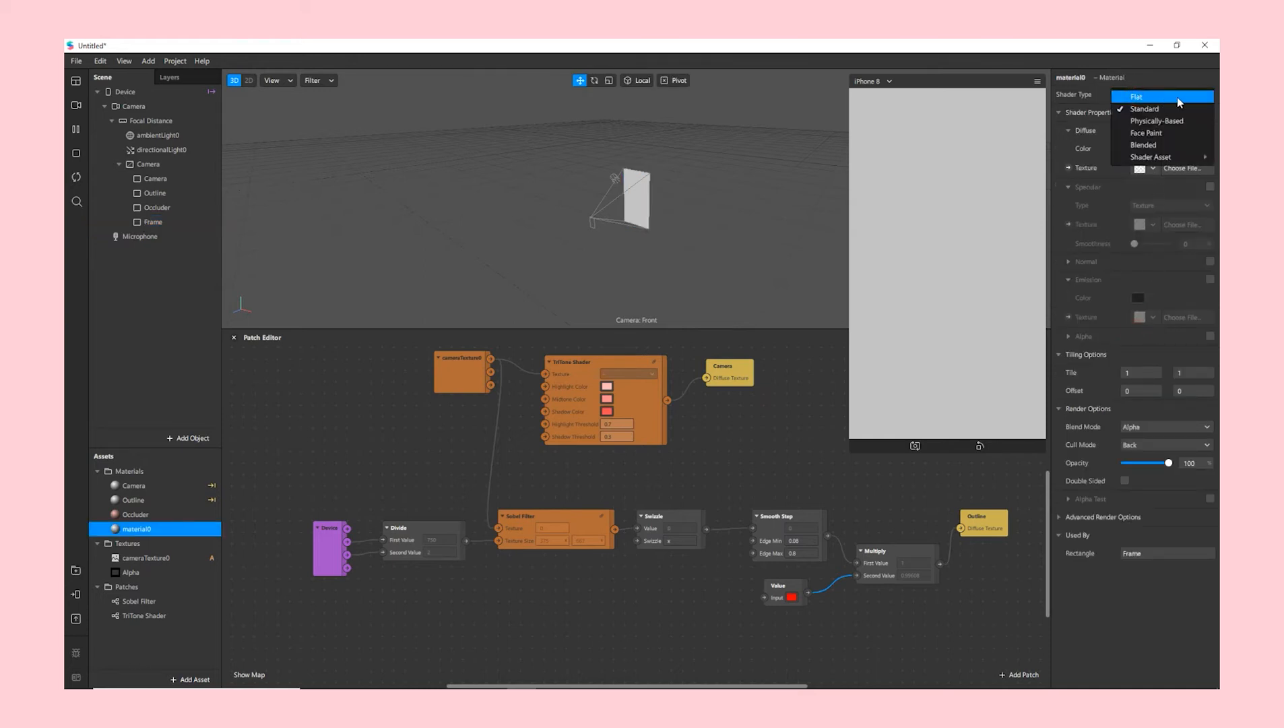
{"action": "left_click", "coordinate": [1073, 79]}
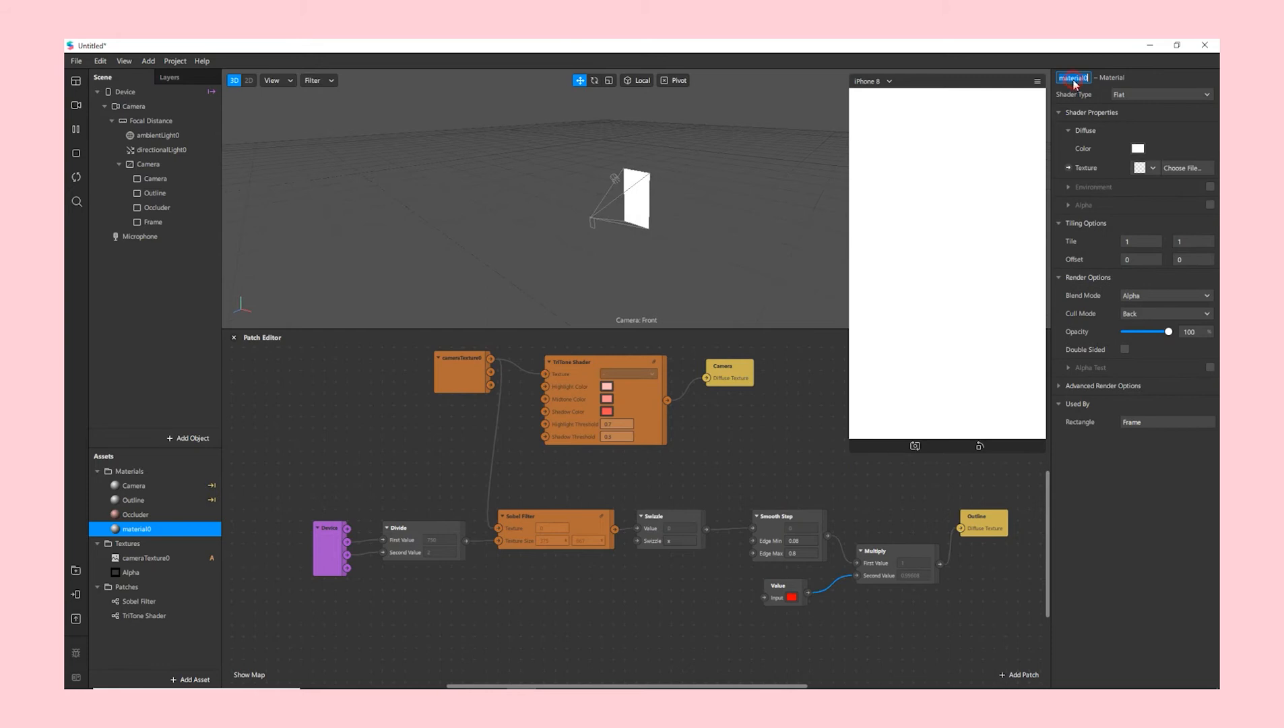
{"action": "type", "text": "Frame"}
{"action": "key", "text": "Return"}
- Turn off the Frame material's depth test and write, and texture it with Frame.png
{"action": "left_click", "coordinate": [1061, 385]}
{"action": "left_click", "coordinate": [1124, 439]}
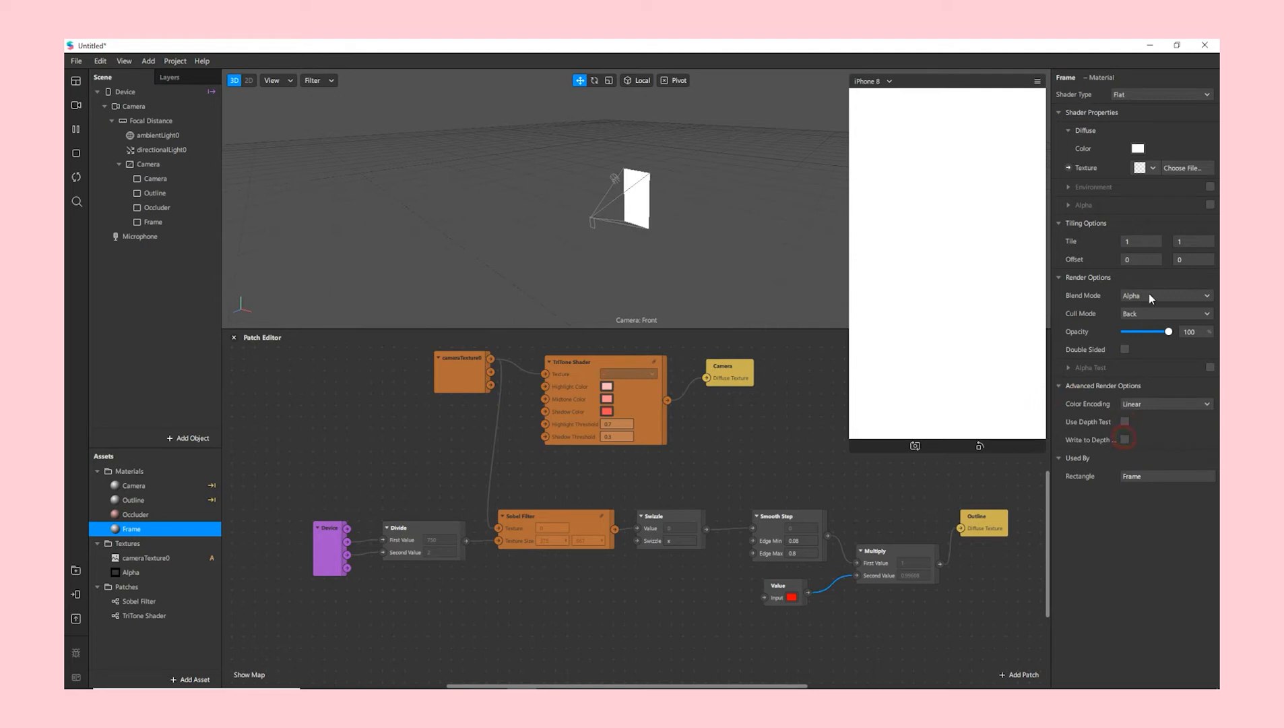
{"action": "left_click", "coordinate": [1154, 170]}
{"action": "left_click", "coordinate": [1147, 243]}
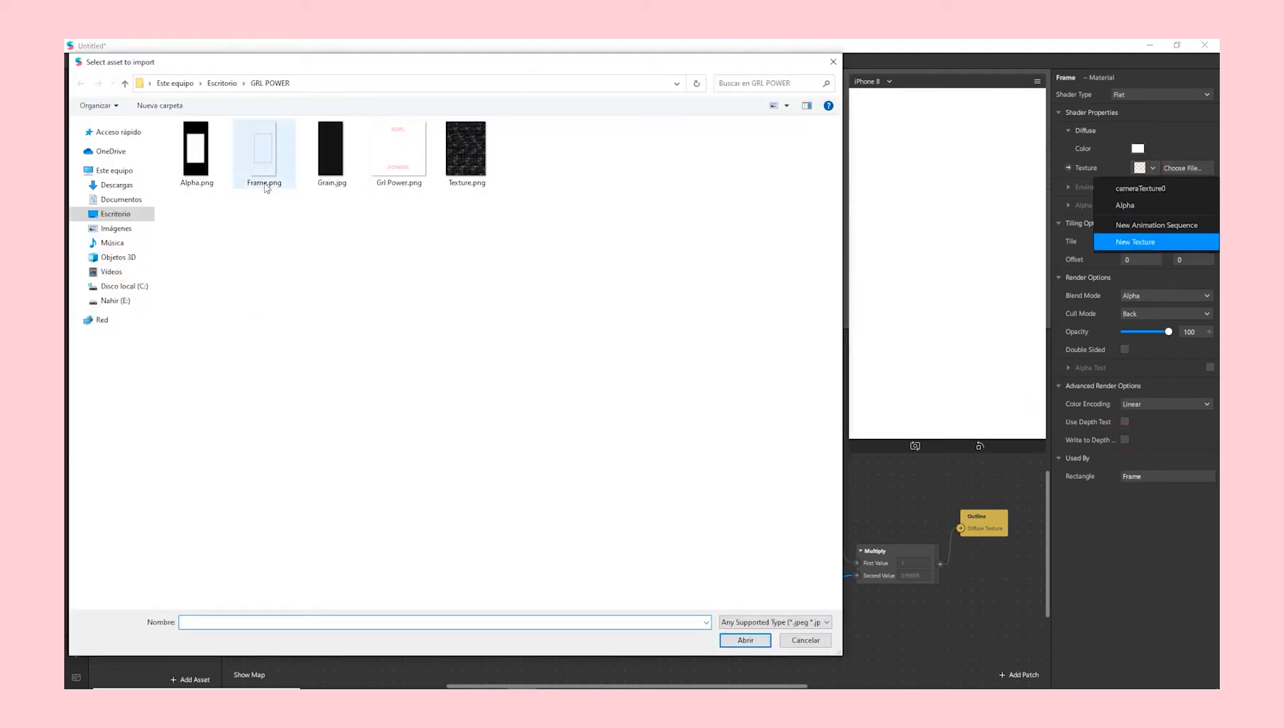
{"action": "left_click", "coordinate": [243, 161]}
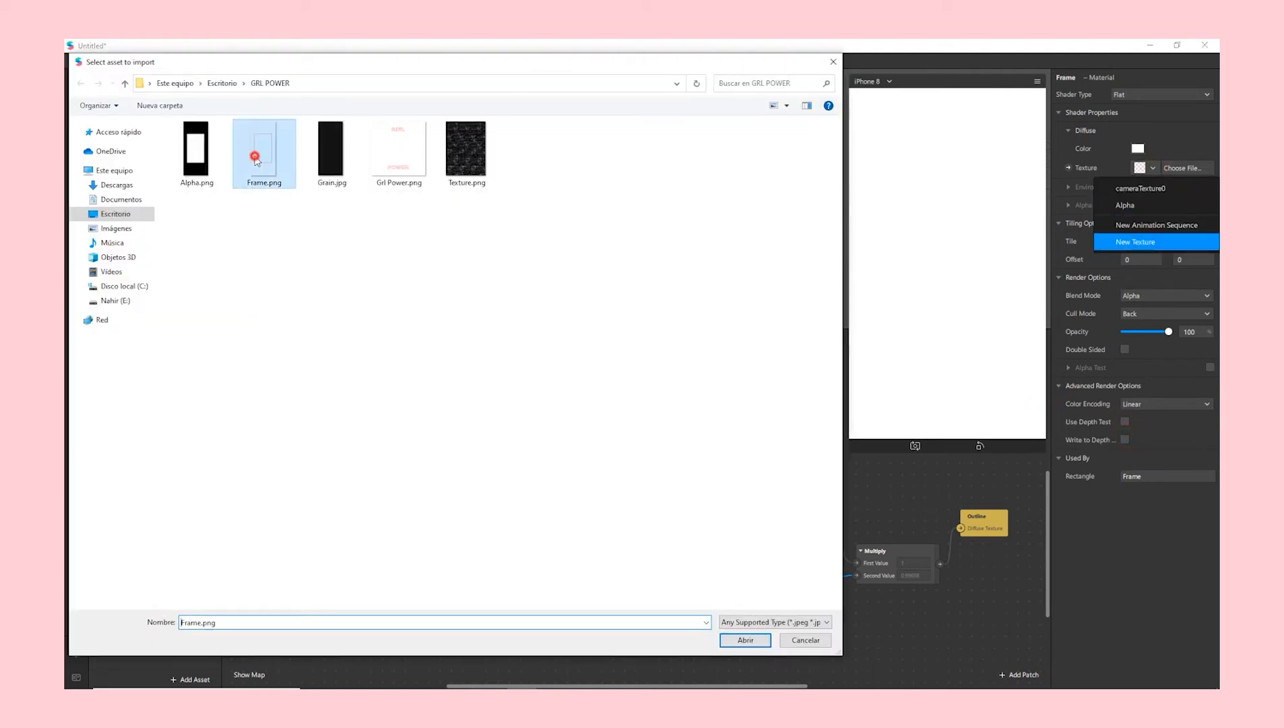
{"action": "left_click", "coordinate": [741, 640]}
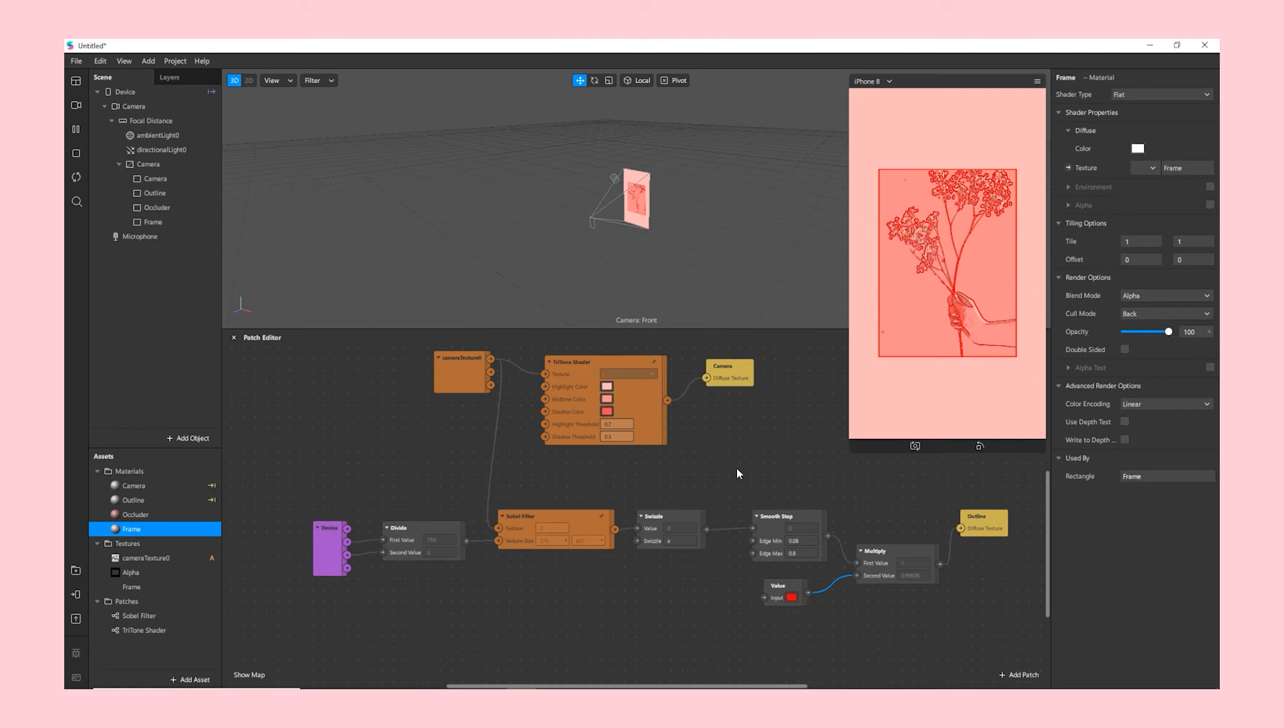
- Add a plane under Focal Distance and rename it Grl Power
{"action": "left_click", "coordinate": [161, 120]}
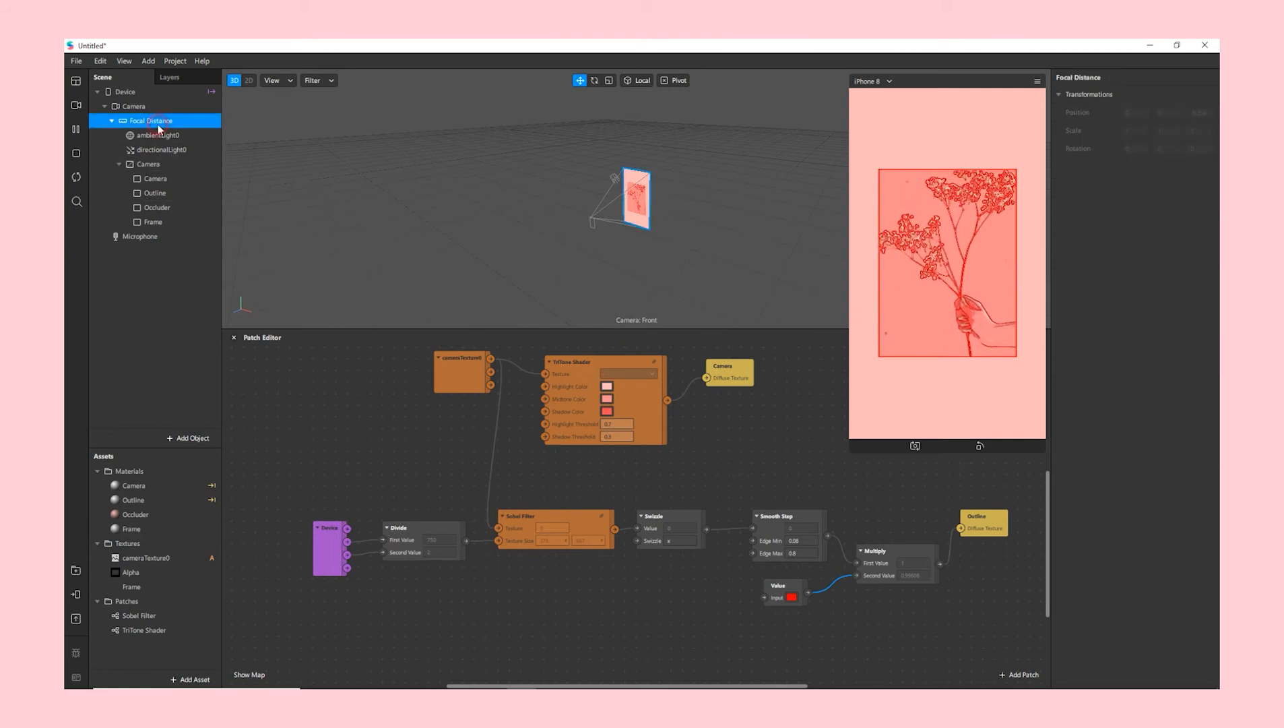
{"action": "right_click", "coordinate": [163, 122]}
{"action": "mouse_move", "coordinate": [197, 133]}
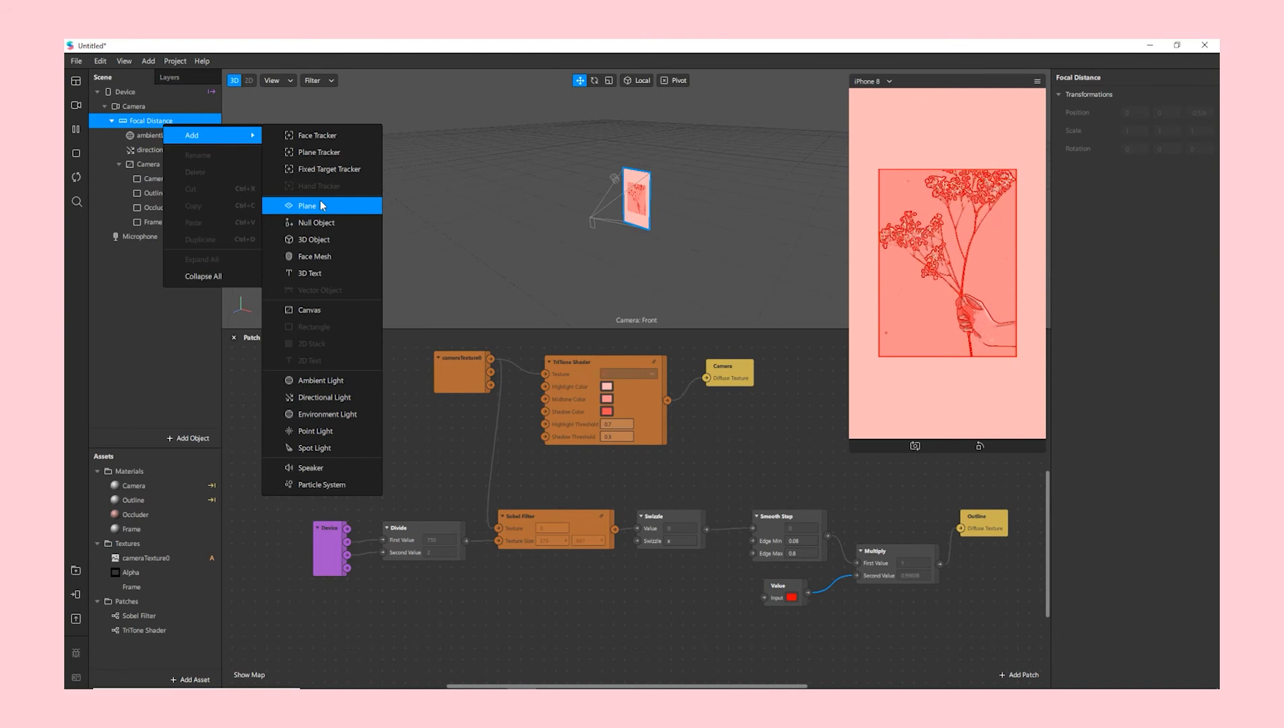
{"action": "left_click", "coordinate": [320, 205]}
{"action": "double_click", "coordinate": [147, 236]}
{"action": "type", "text": "d"}
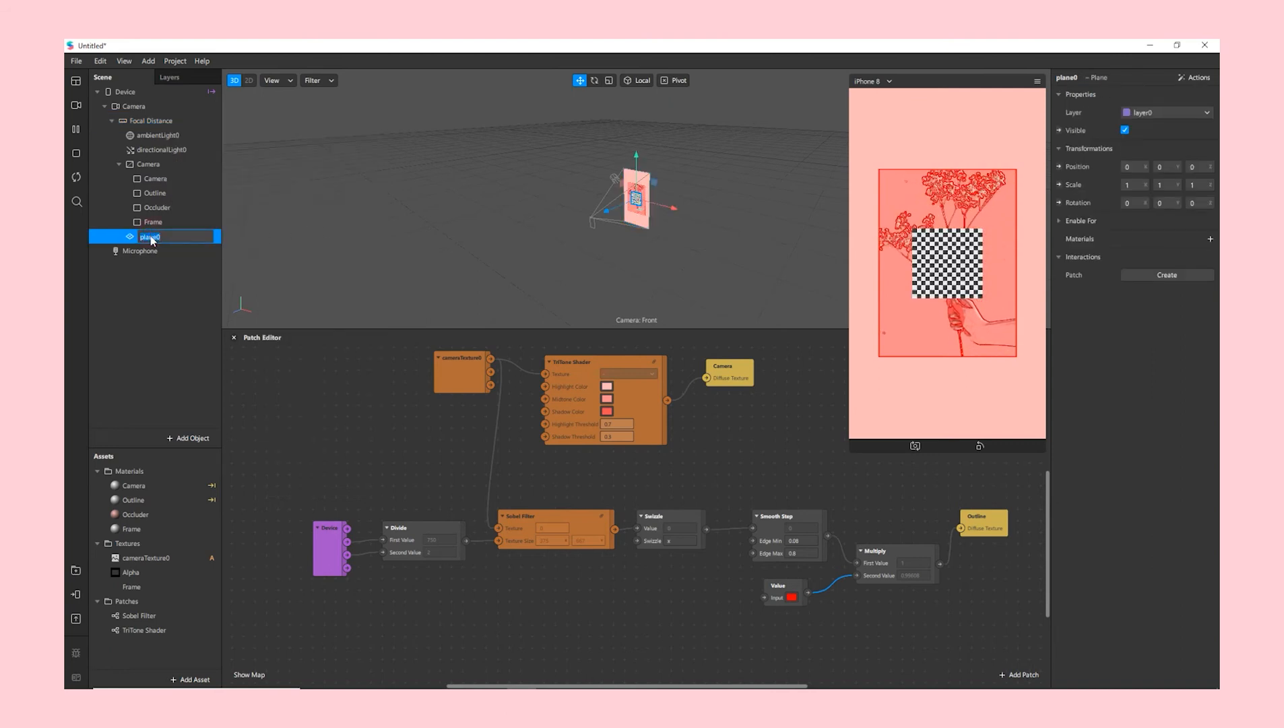
{"action": "type", "text": "rl Power"}
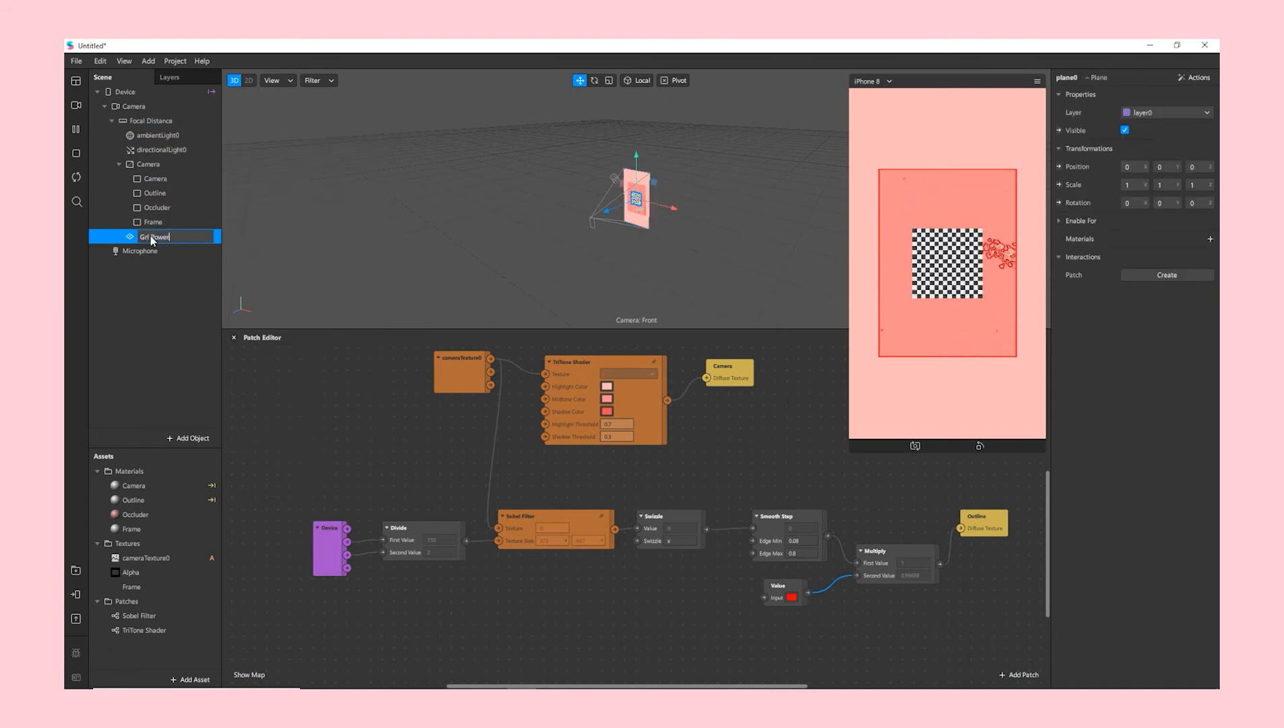
{"action": "key", "text": "Return"}
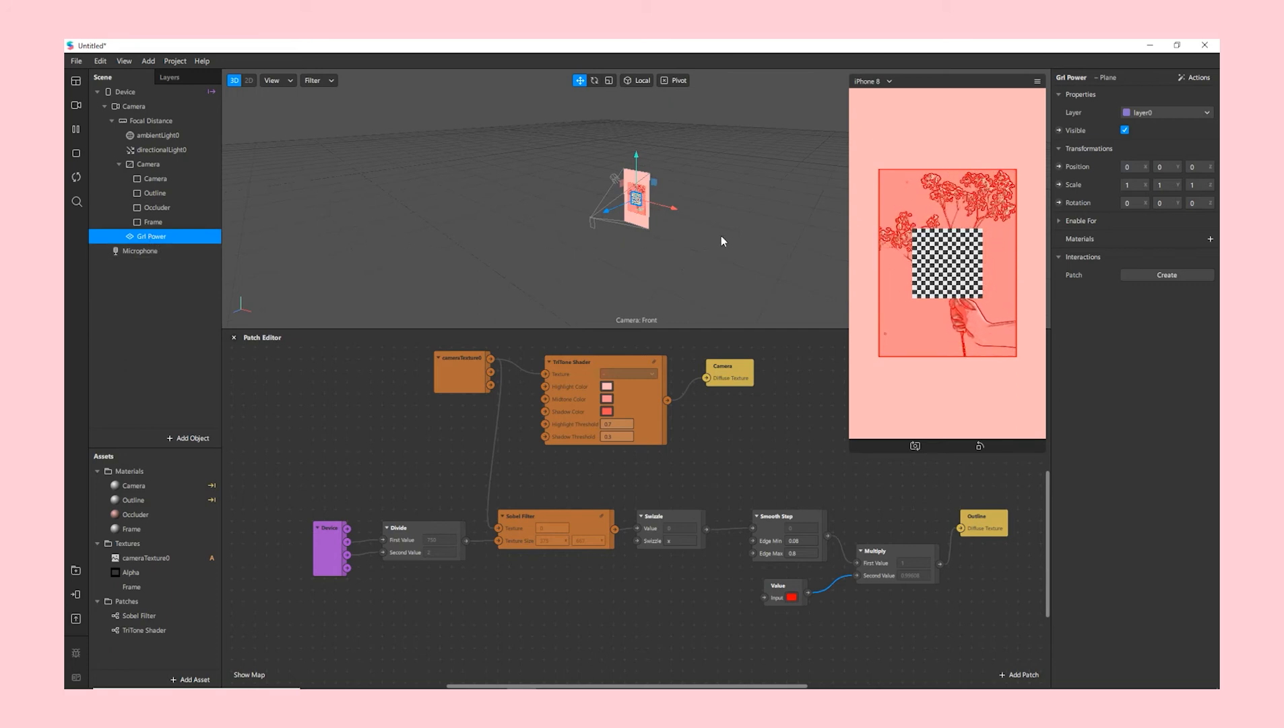
- Set the plane's X scale to 4.6 and enter 4.6 for its Y scale
{"action": "left_click", "coordinate": [1136, 184]}
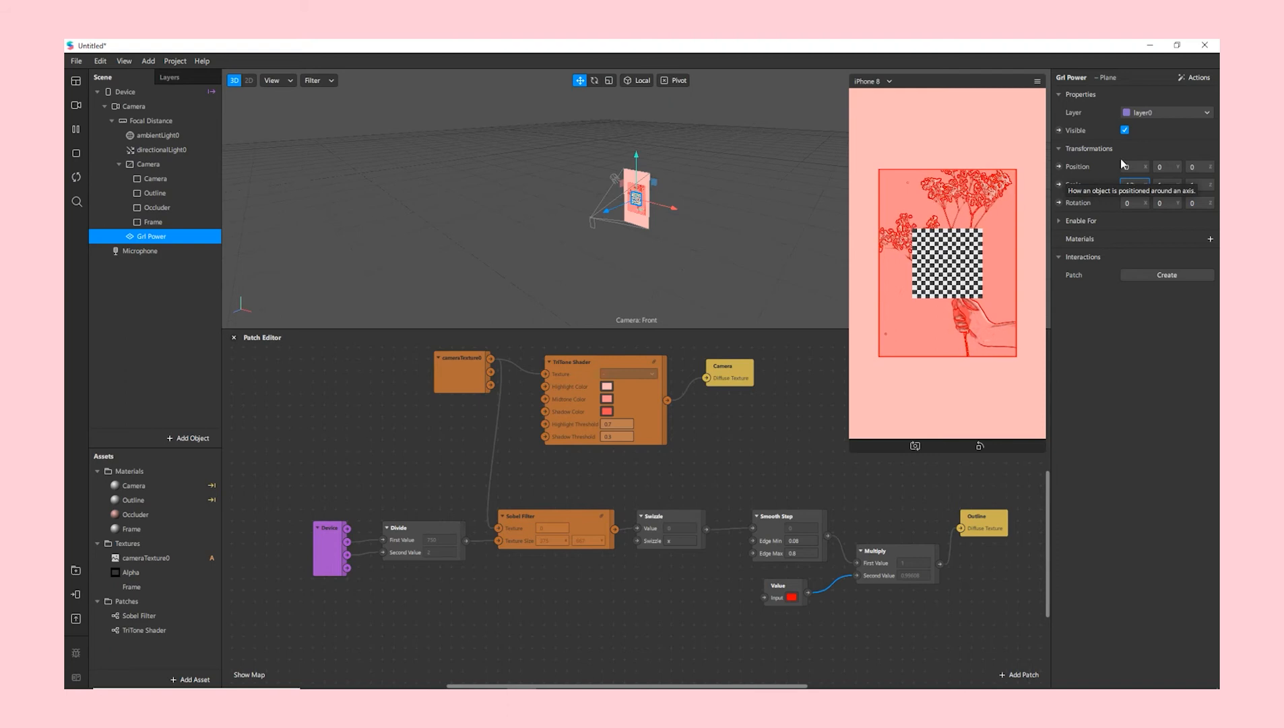
{"action": "type", "text": "4.2"}
{"action": "key", "text": "BackSpace"}
{"action": "type", "text": "6"}
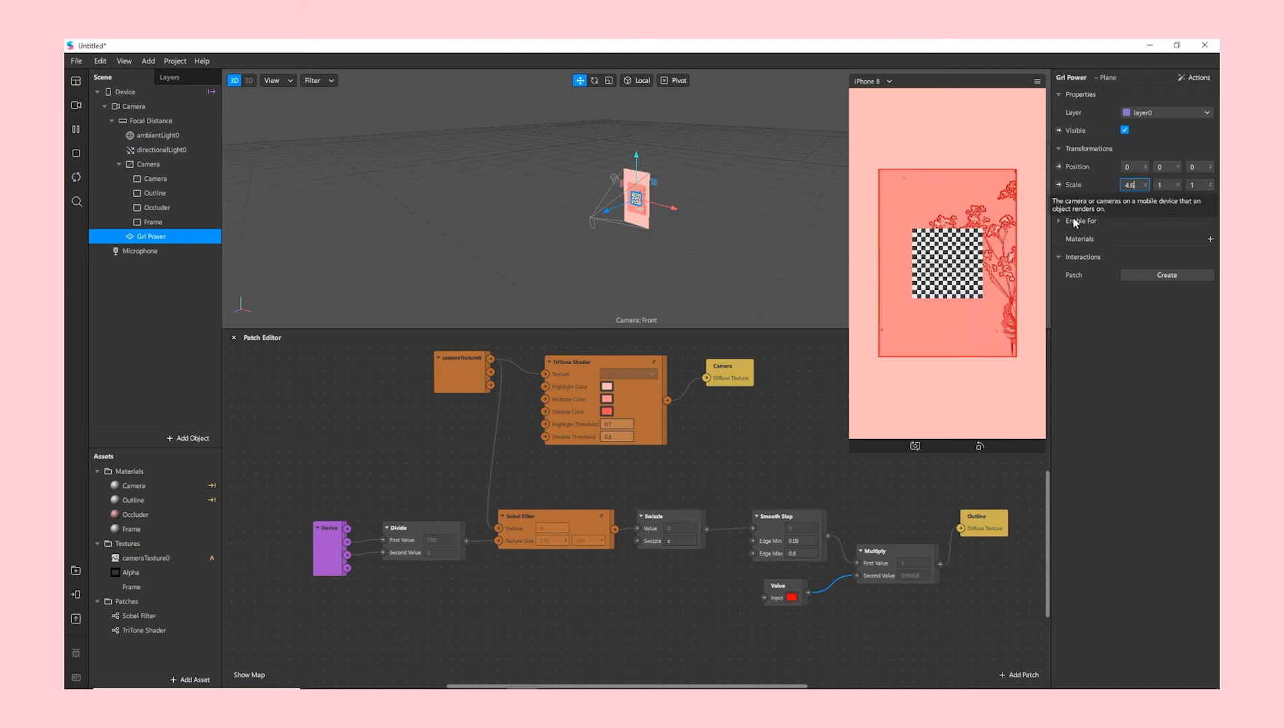
{"action": "key", "text": "Return"}
{"action": "left_click", "coordinate": [1167, 184]}
{"action": "type", "text": "4"}
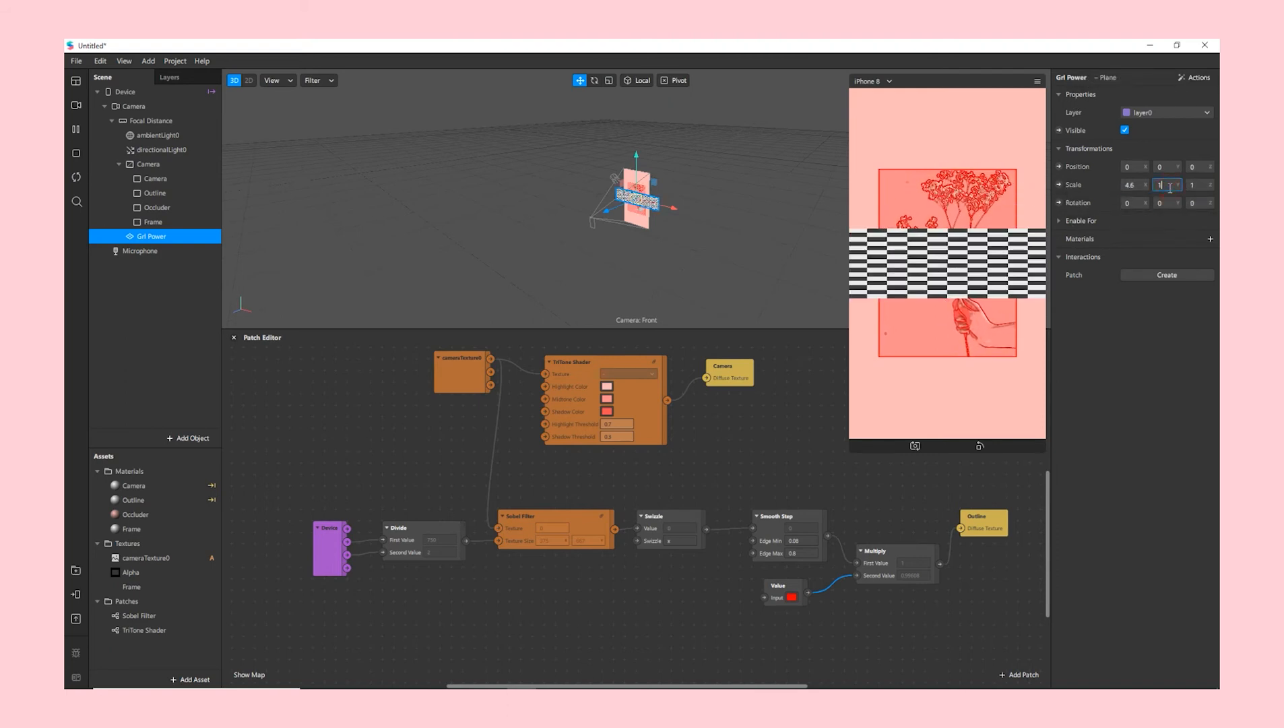
{"action": "type", "text": ".6"}
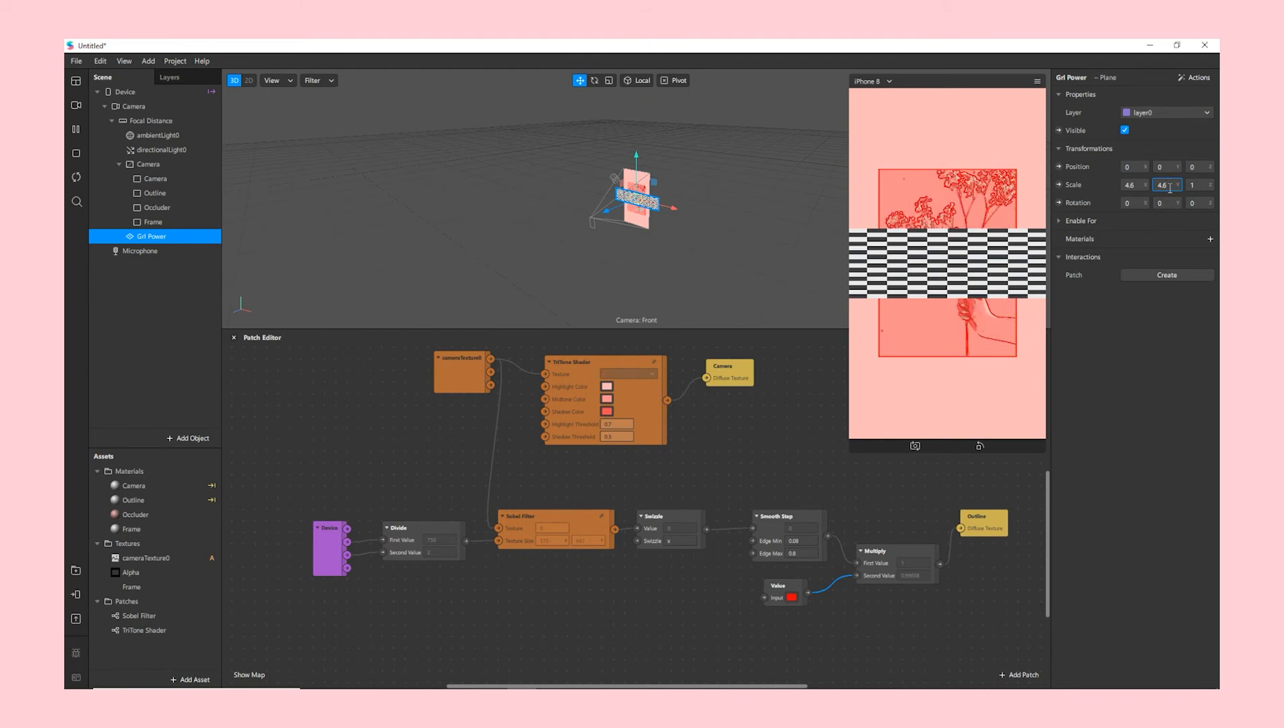
- Commit Y scale 4.6 and give the plane a new Flat material named Grl Power
{"action": "key", "text": "Return"}
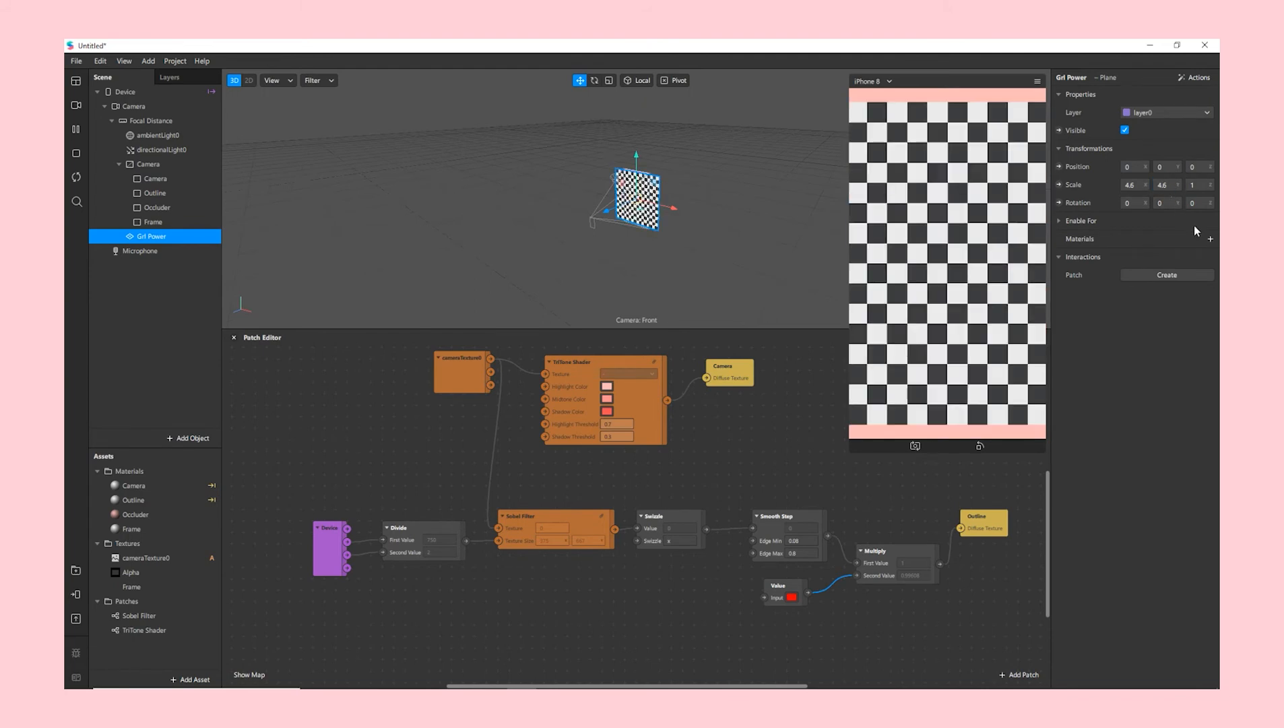
{"action": "left_click", "coordinate": [1207, 240]}
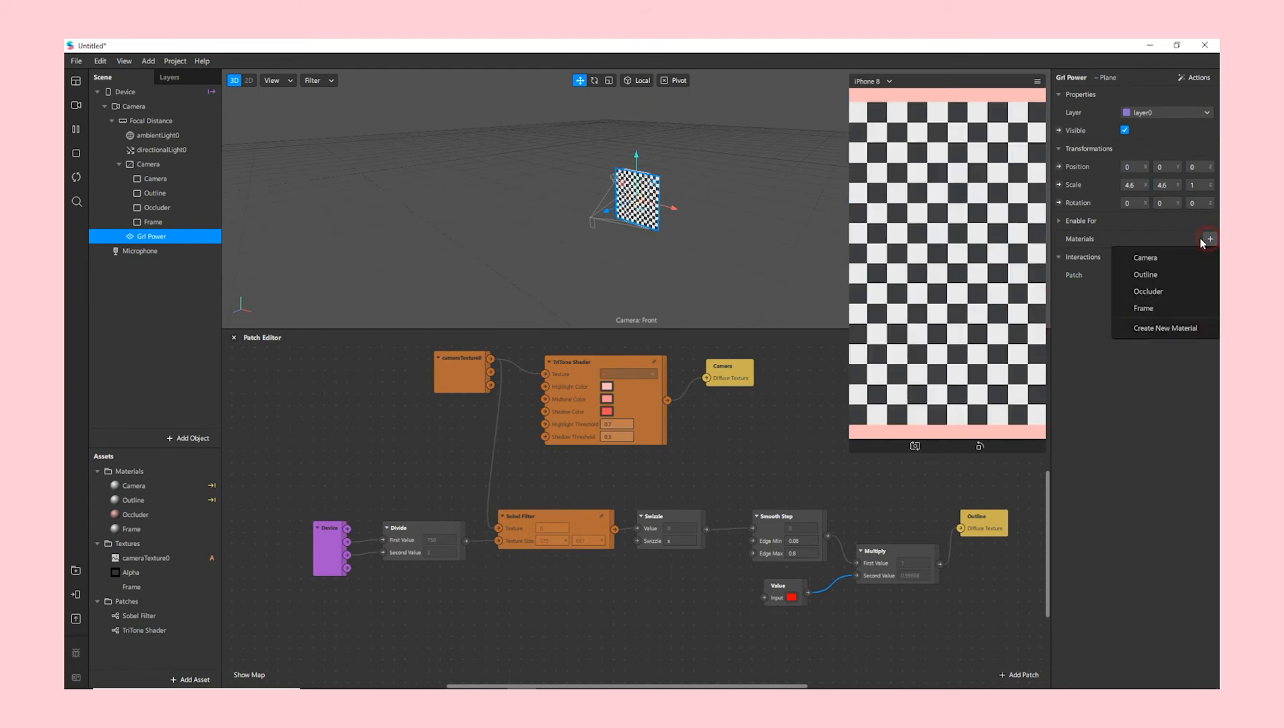
{"action": "left_click", "coordinate": [1140, 329]}
{"action": "left_click", "coordinate": [1130, 259]}
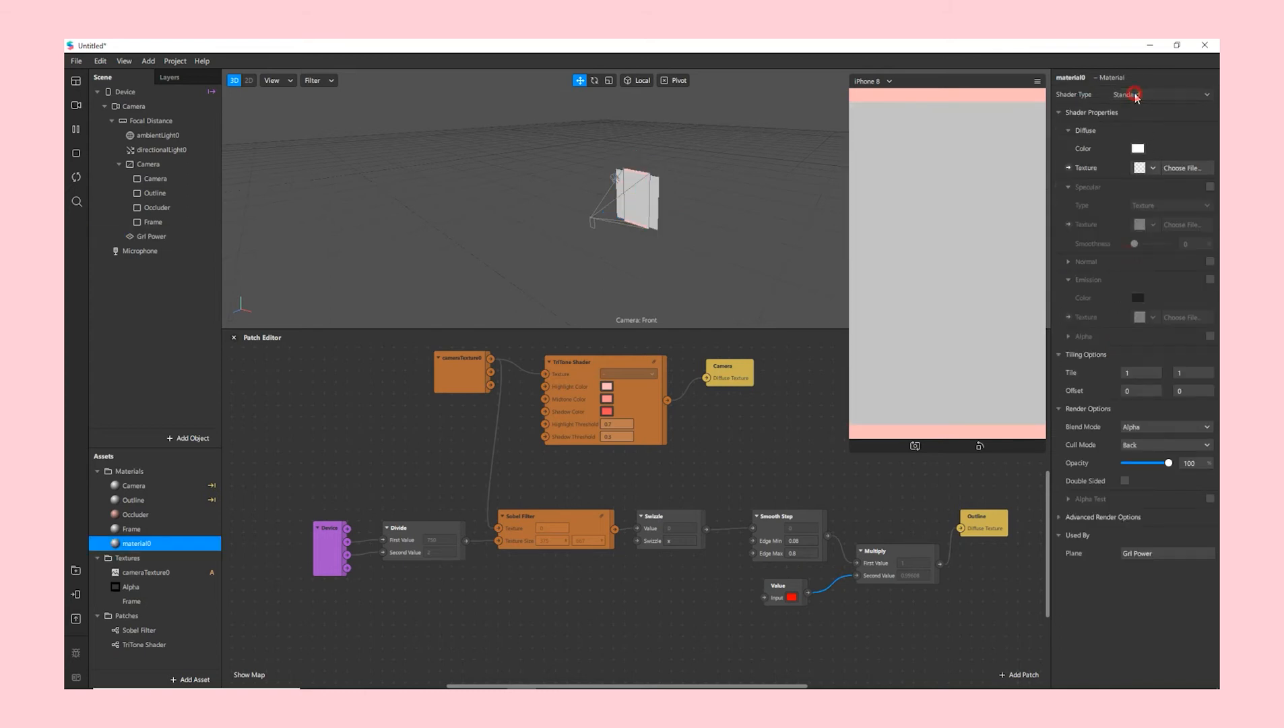
{"action": "left_click", "coordinate": [1136, 97]}
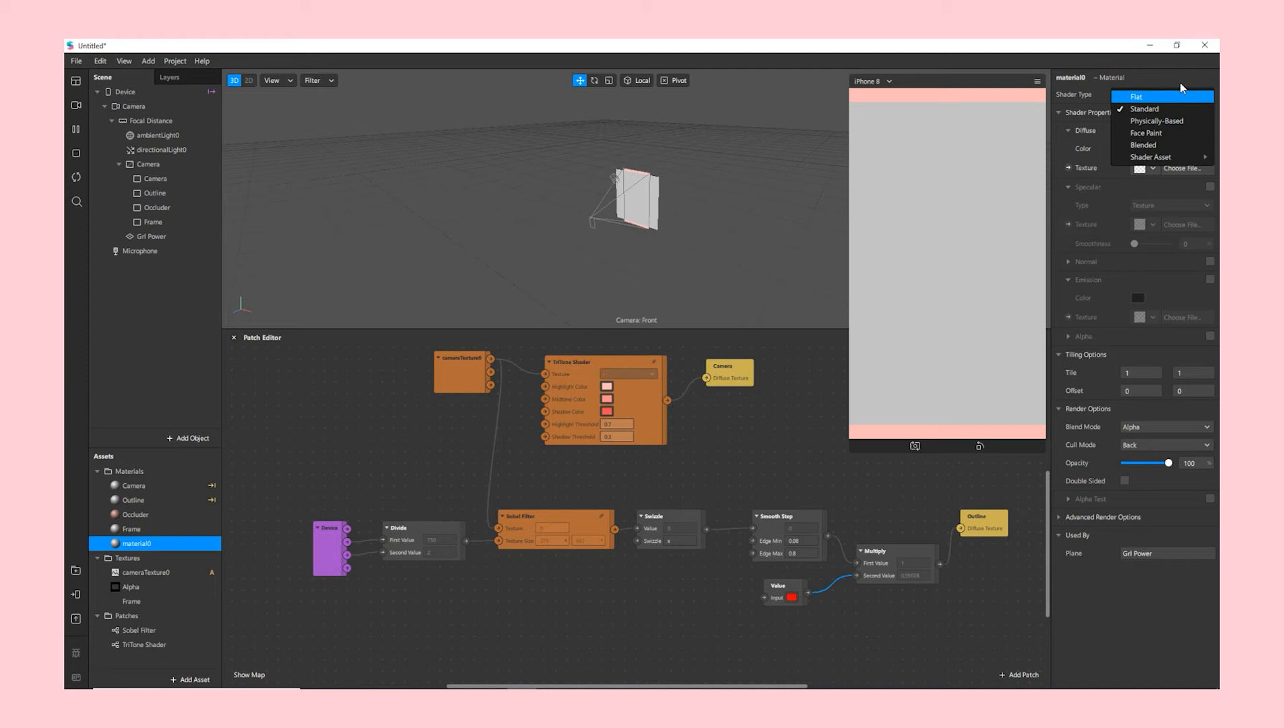
{"action": "left_click", "coordinate": [1194, 98]}
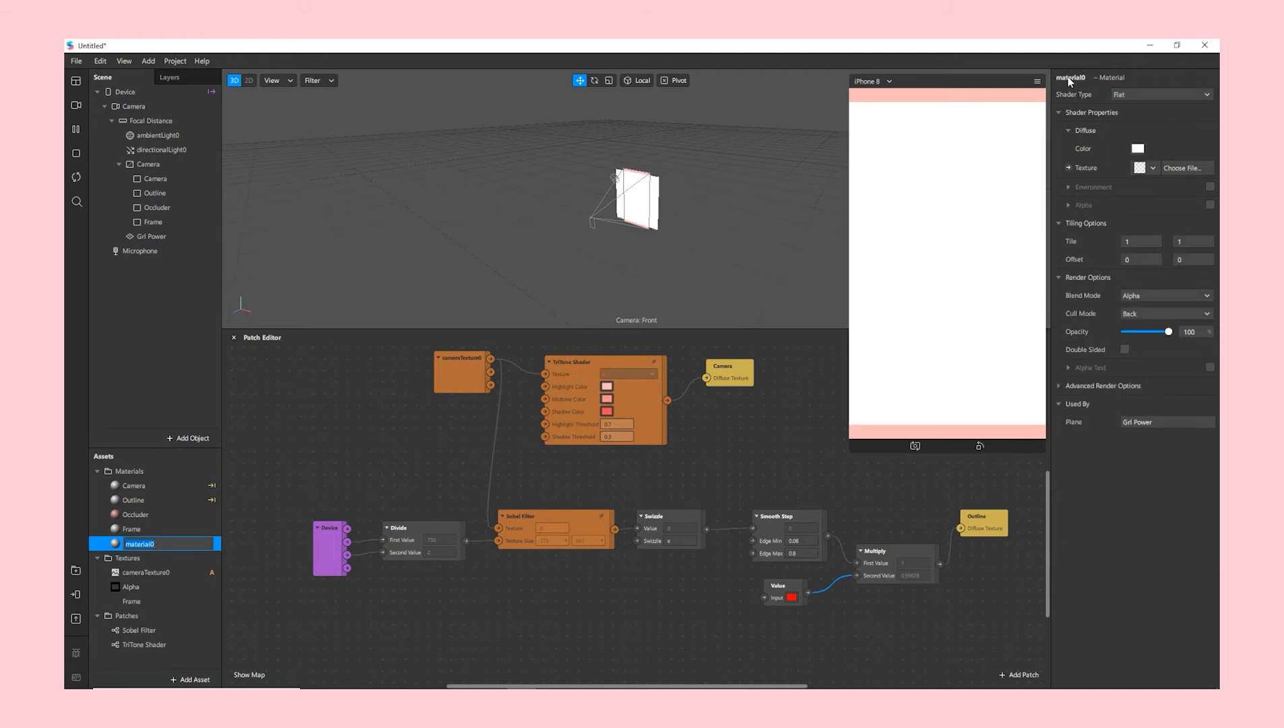
{"action": "double_click", "coordinate": [1070, 78]}
{"action": "type", "text": "Grl"}
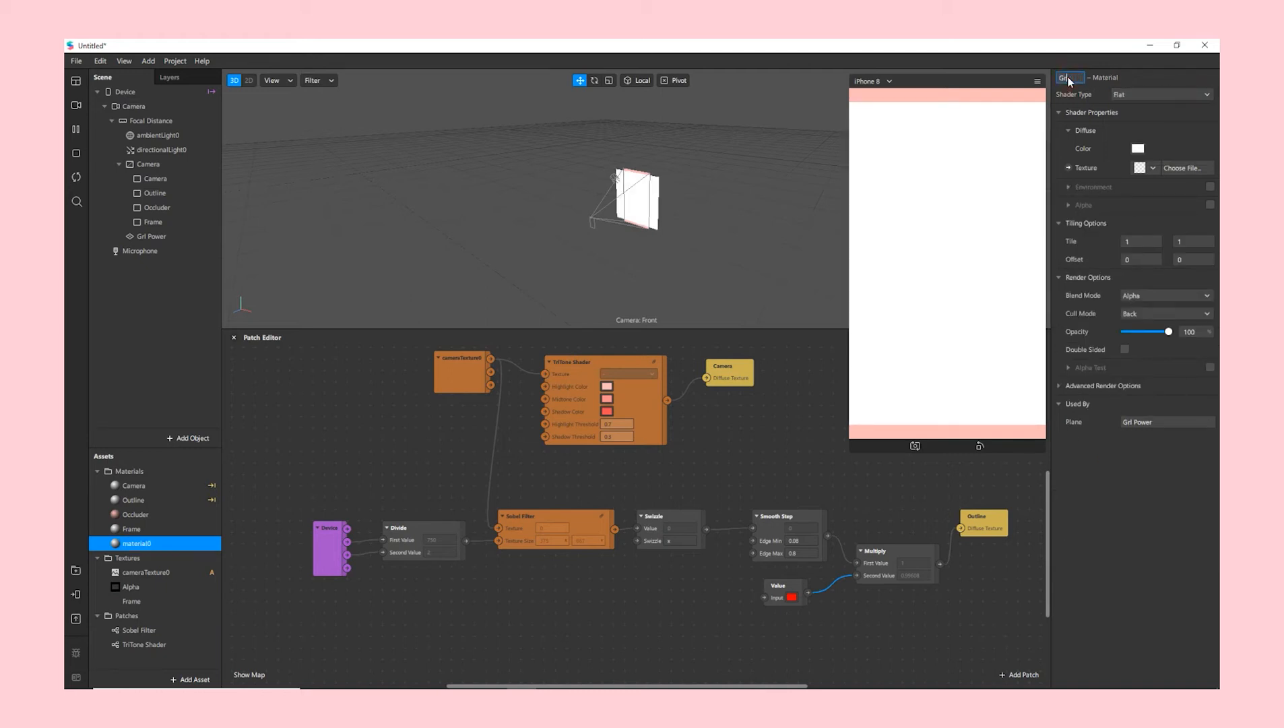
{"action": "type", "text": " Power"}
{"action": "key", "text": "Return"}
- Turn off the material's depth test and load the Grl Power image as its texture
{"action": "left_click", "coordinate": [1065, 387]}
{"action": "left_click", "coordinate": [1123, 421]}
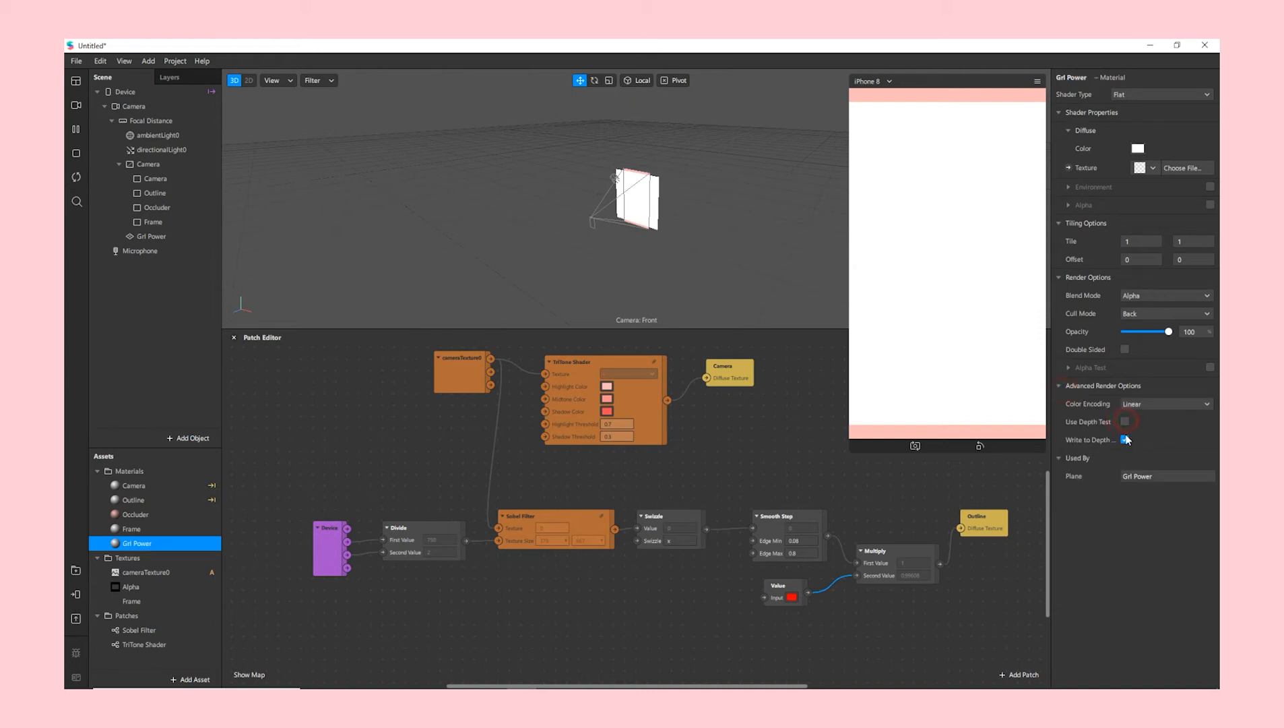
{"action": "left_click", "coordinate": [1154, 168]}
{"action": "left_click", "coordinate": [1125, 258]}
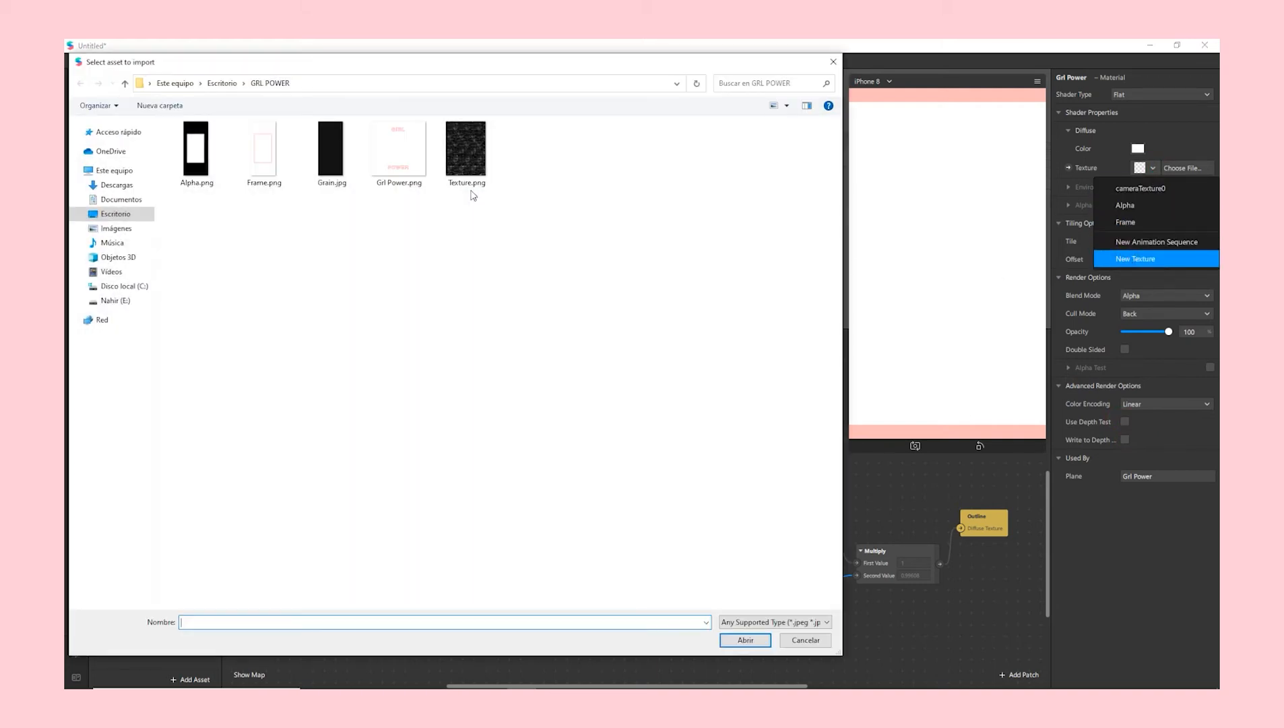
{"action": "double_click", "coordinate": [411, 169]}
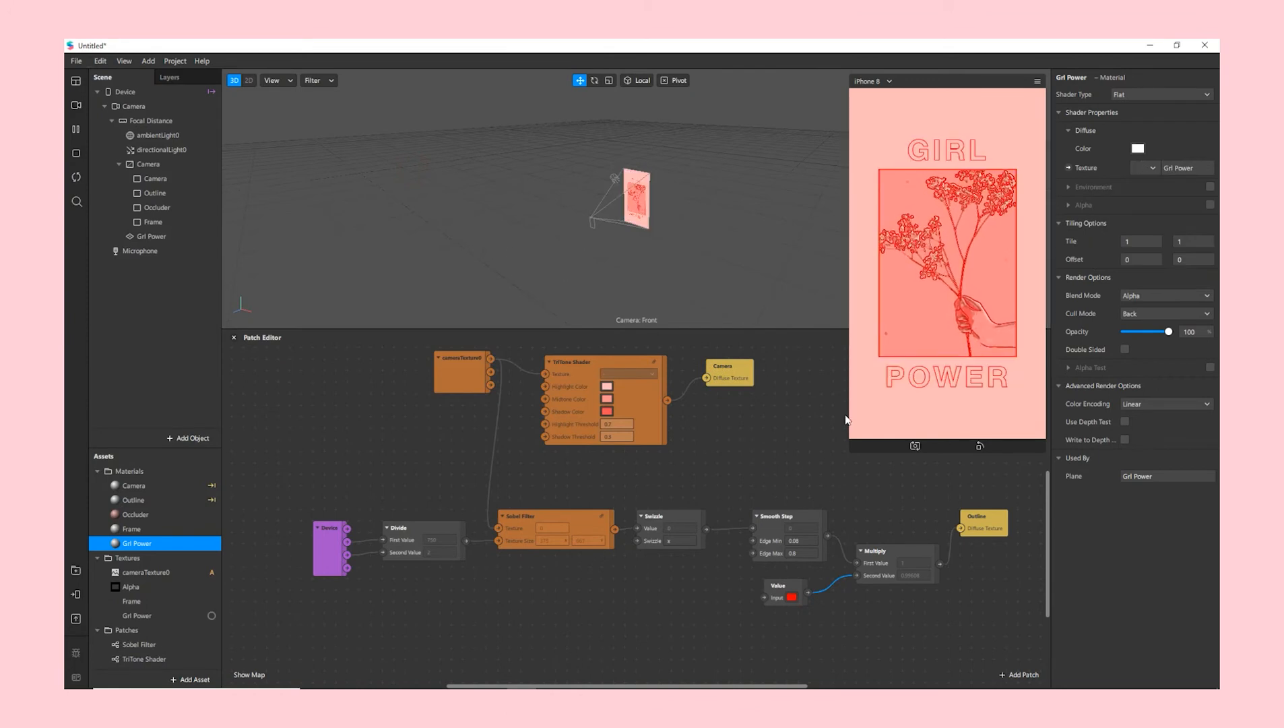
{"action": "mouse_move", "coordinate": [851, 417]}
{"action": "left_mouse_down"}
{"action": "mouse_move", "coordinate": [757, 435]}
{"action": "mouse_move", "coordinate": [872, 417]}
{"action": "left_mouse_up"}
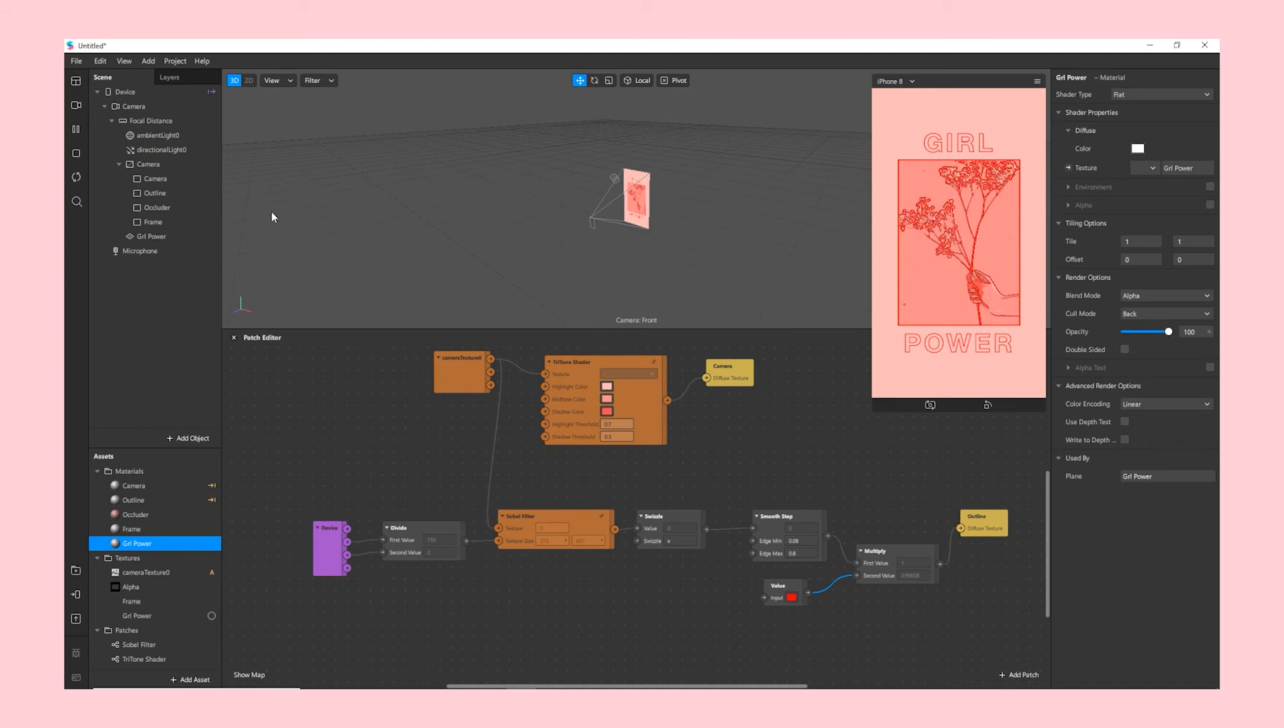
- Add a canvas under Focal Distance and name it Texture
{"action": "left_click", "coordinate": [162, 122]}
{"action": "right_click", "coordinate": [163, 126]}
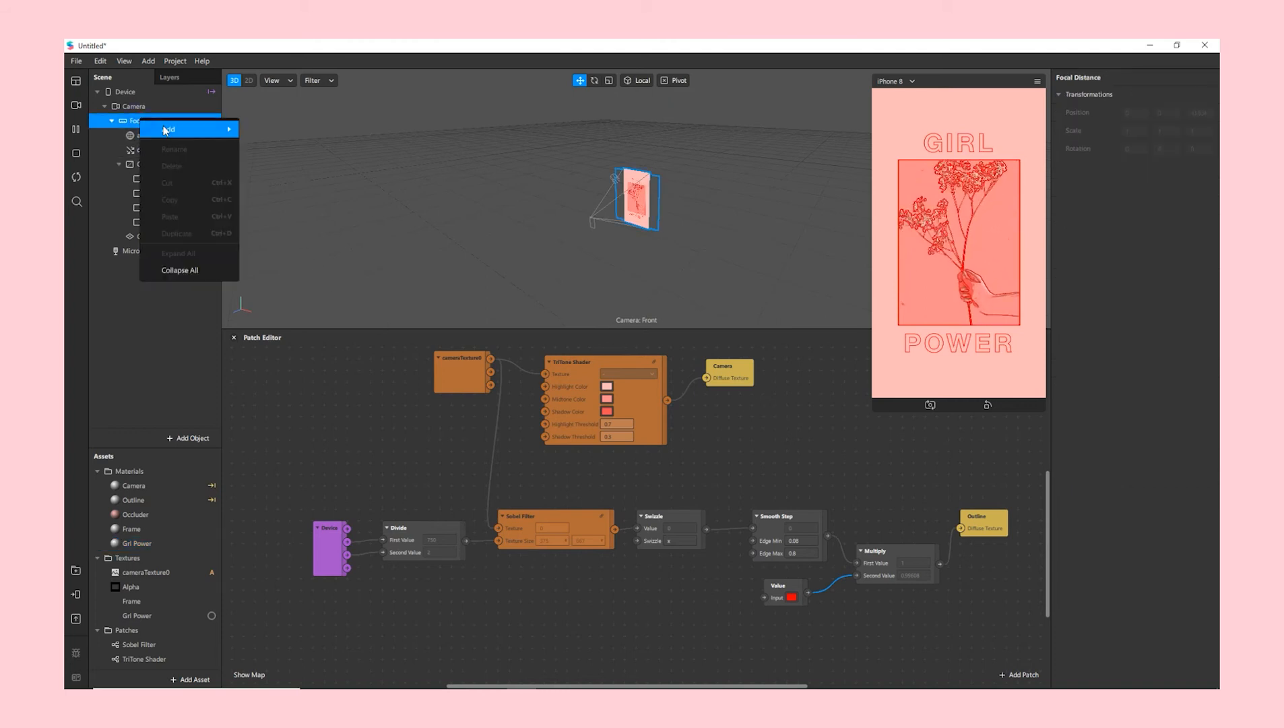
{"action": "mouse_move", "coordinate": [223, 131]}
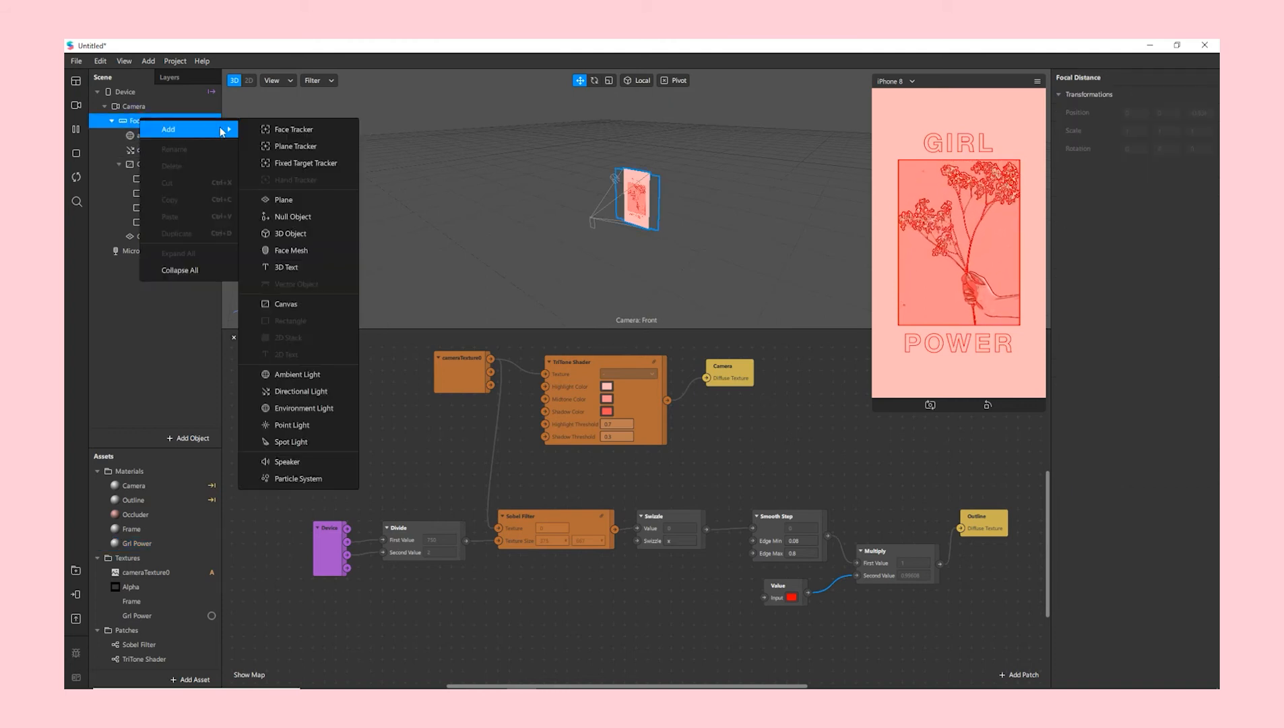
{"action": "left_click", "coordinate": [301, 305]}
{"action": "double_click", "coordinate": [148, 253]}
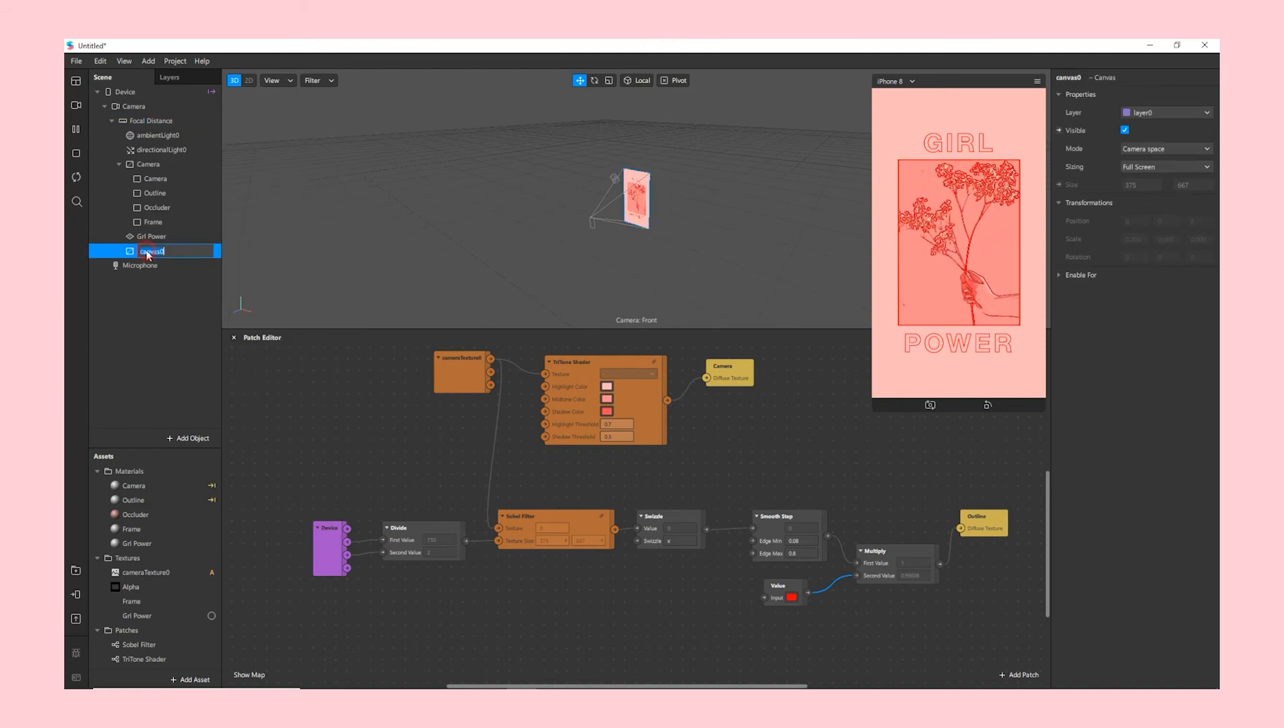
{"action": "type", "text": "Texture"}
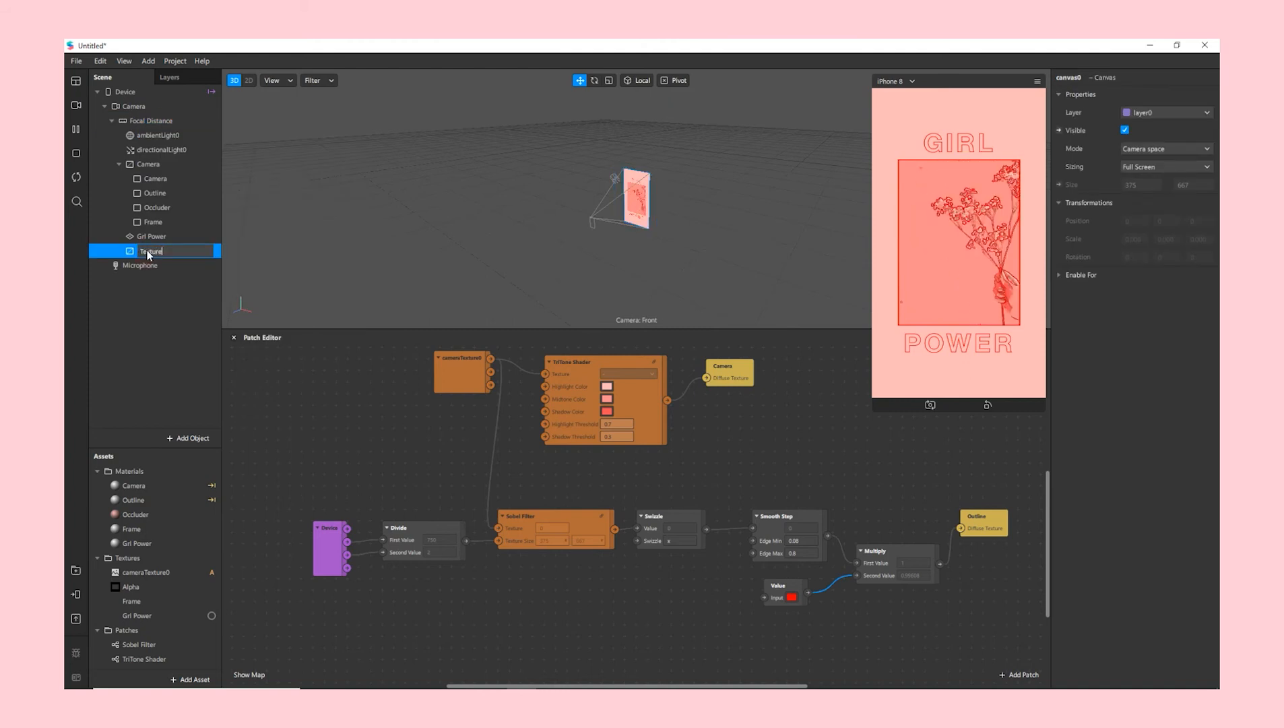
{"action": "key", "text": "Return"}
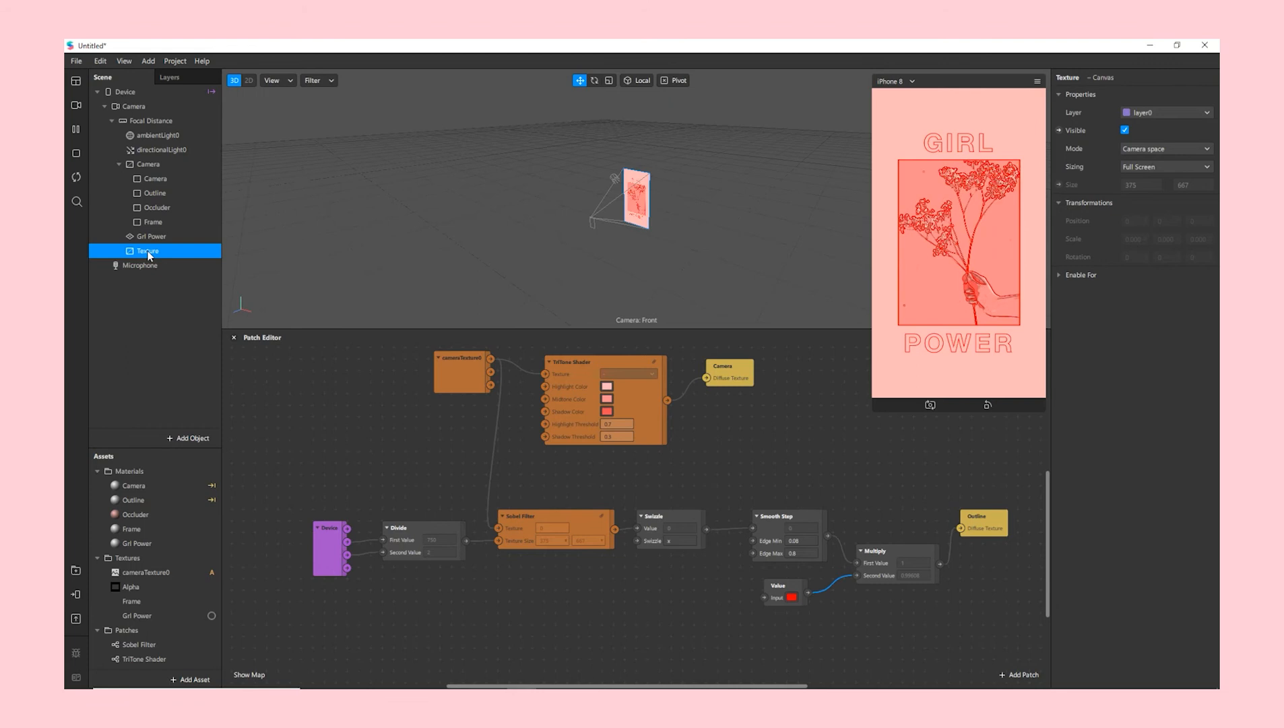
- Add a rectangle inside the Texture canvas and name it Grain
{"action": "right_click", "coordinate": [148, 254]}
{"action": "mouse_move", "coordinate": [165, 262]}
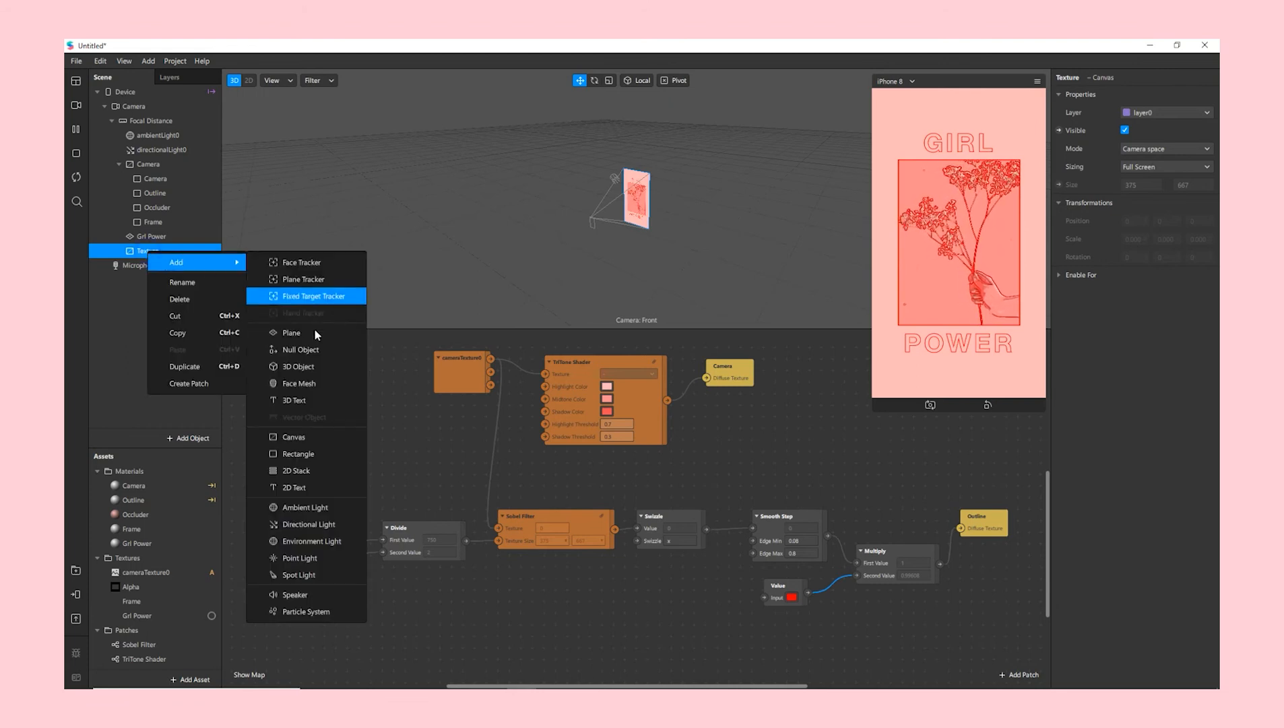
{"action": "left_click", "coordinate": [294, 453]}
{"action": "double_click", "coordinate": [160, 266]}
{"action": "type", "text": "Gi"}
{"action": "key", "text": "Return"}
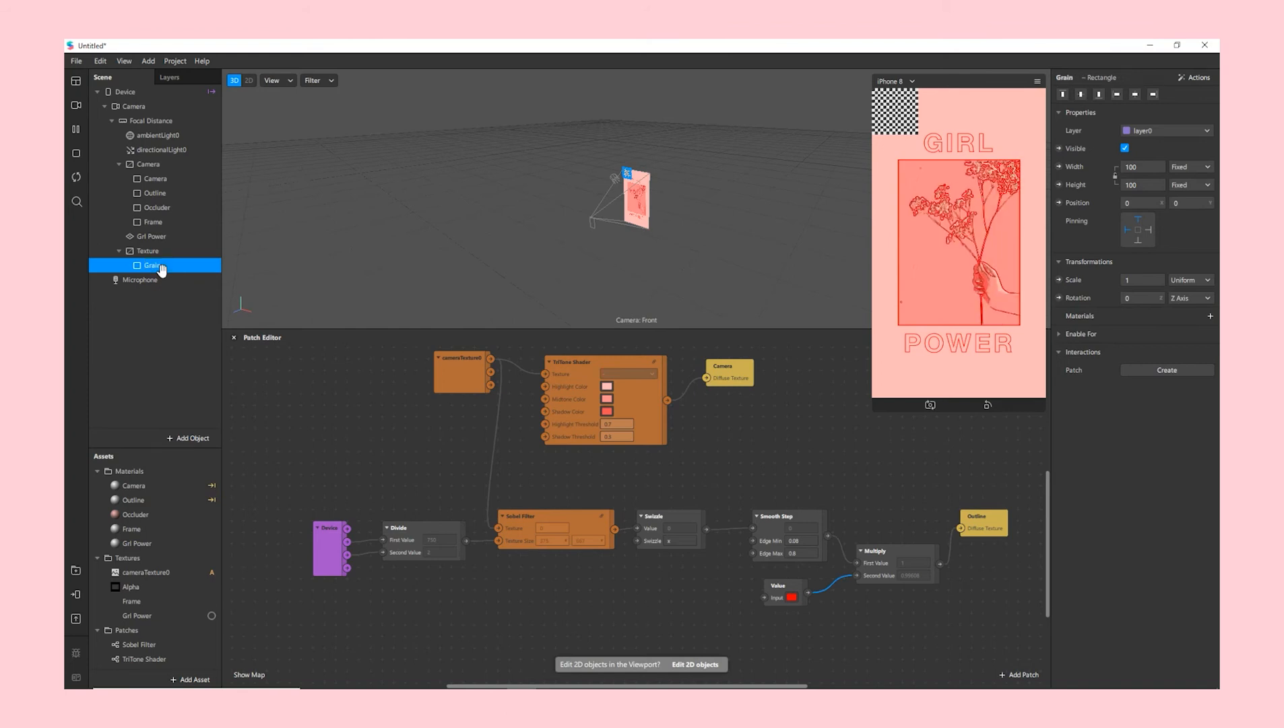
- Make Grain fill the full width and height, pinned to all canvas edges
{"action": "left_click", "coordinate": [1143, 167]}
{"action": "left_click", "coordinate": [1141, 185]}
{"action": "left_click", "coordinate": [1146, 185]}
{"action": "left_click", "coordinate": [1147, 203]}
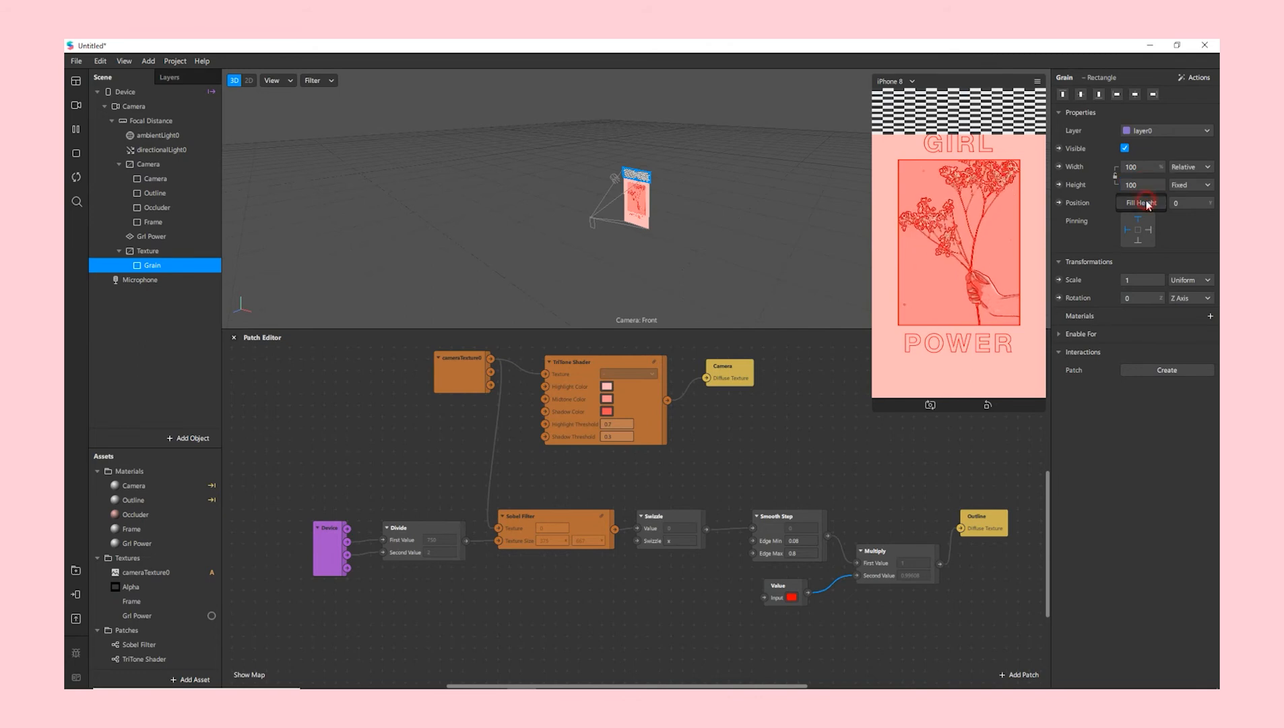
{"action": "left_click", "coordinate": [1135, 241]}
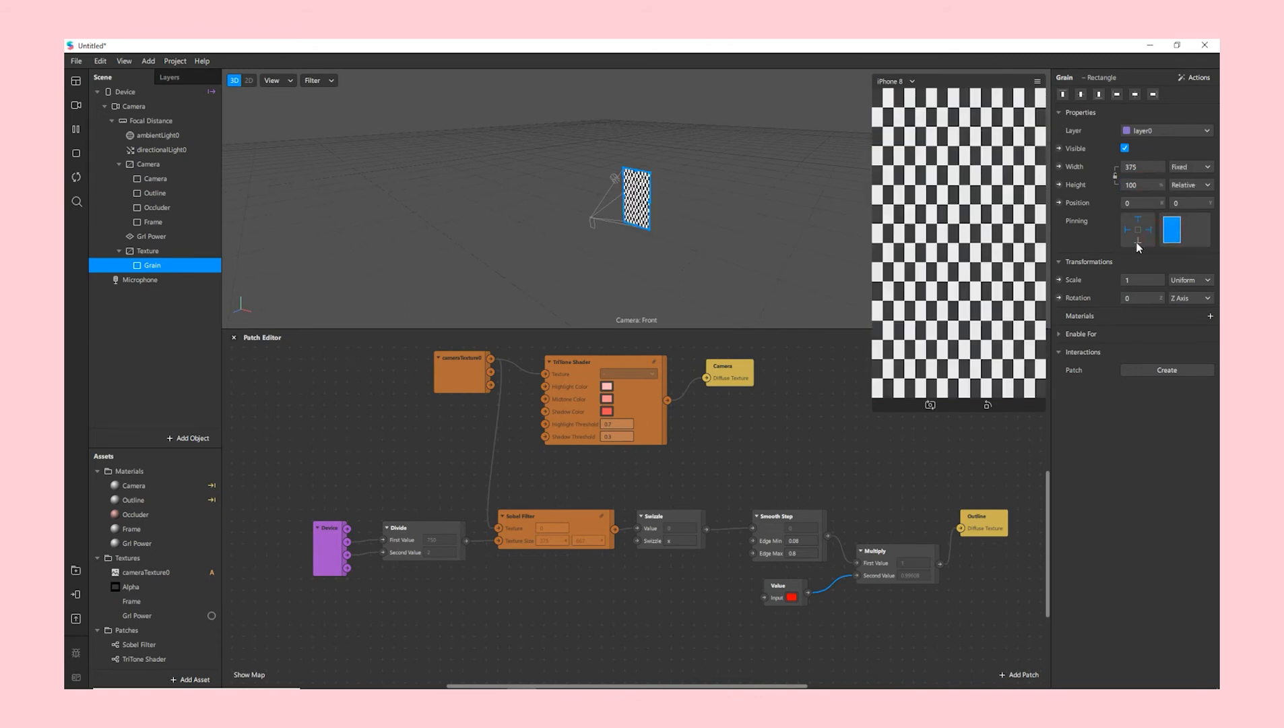
{"action": "left_click", "coordinate": [1211, 315]}
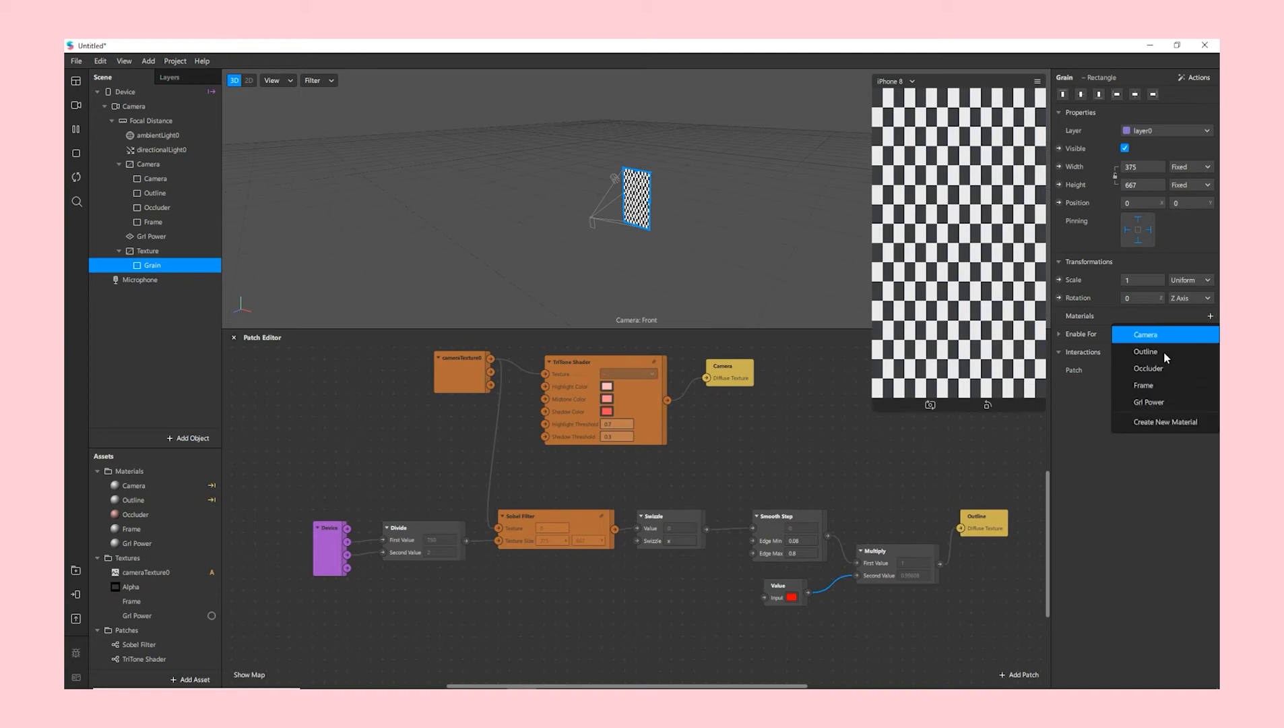
- Create a new Flat-shader material for Grain and name it Grain
{"action": "left_click", "coordinate": [1146, 423]}
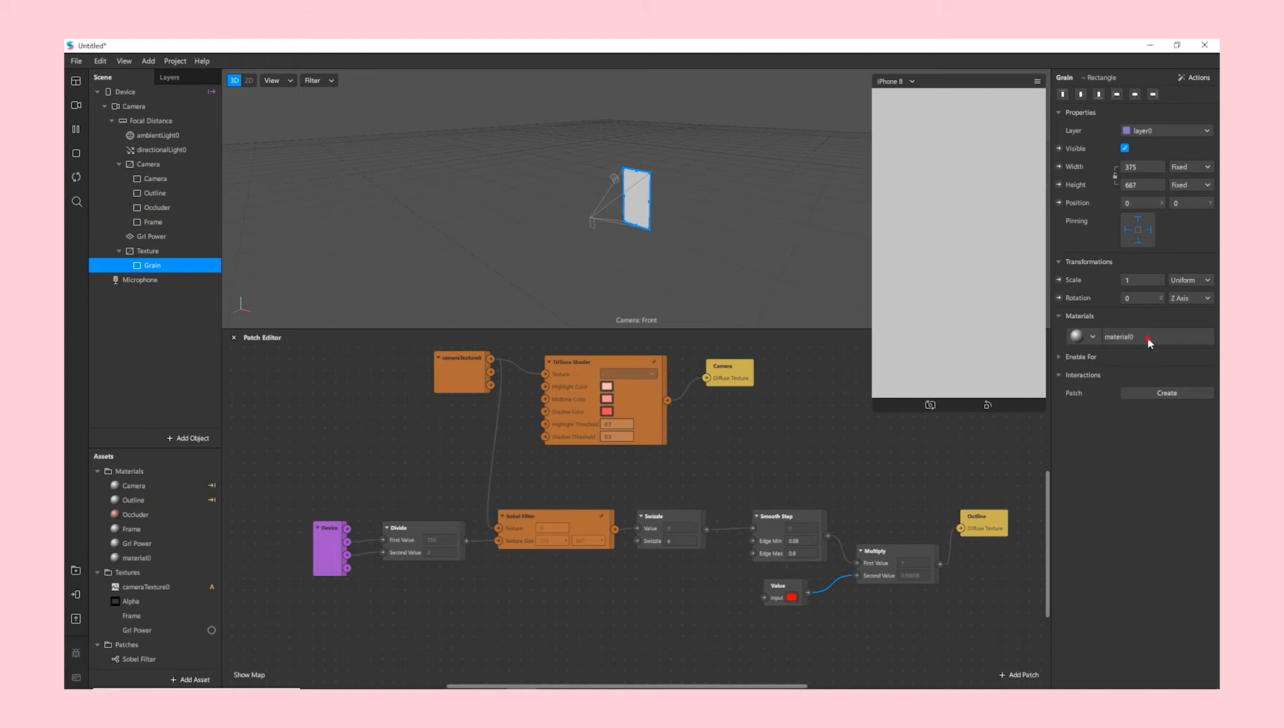
{"action": "left_click", "coordinate": [1149, 344]}
{"action": "left_click", "coordinate": [1177, 96]}
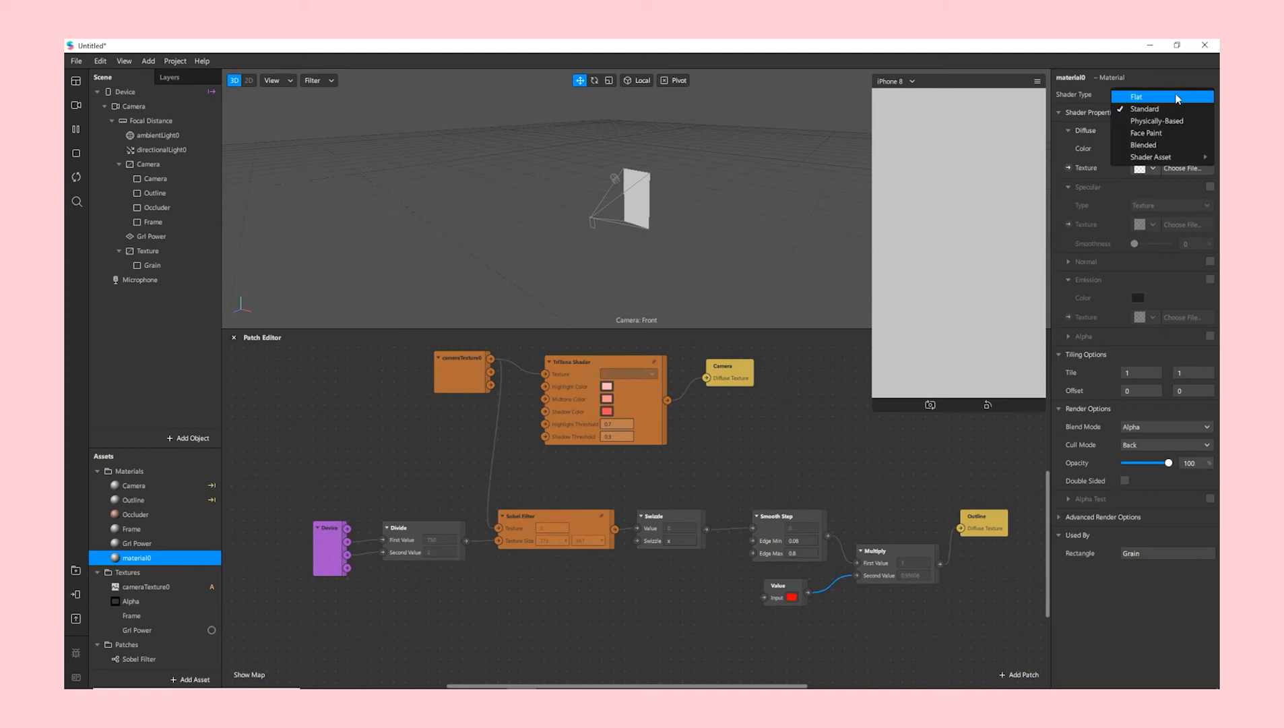
{"action": "left_click", "coordinate": [1136, 95]}
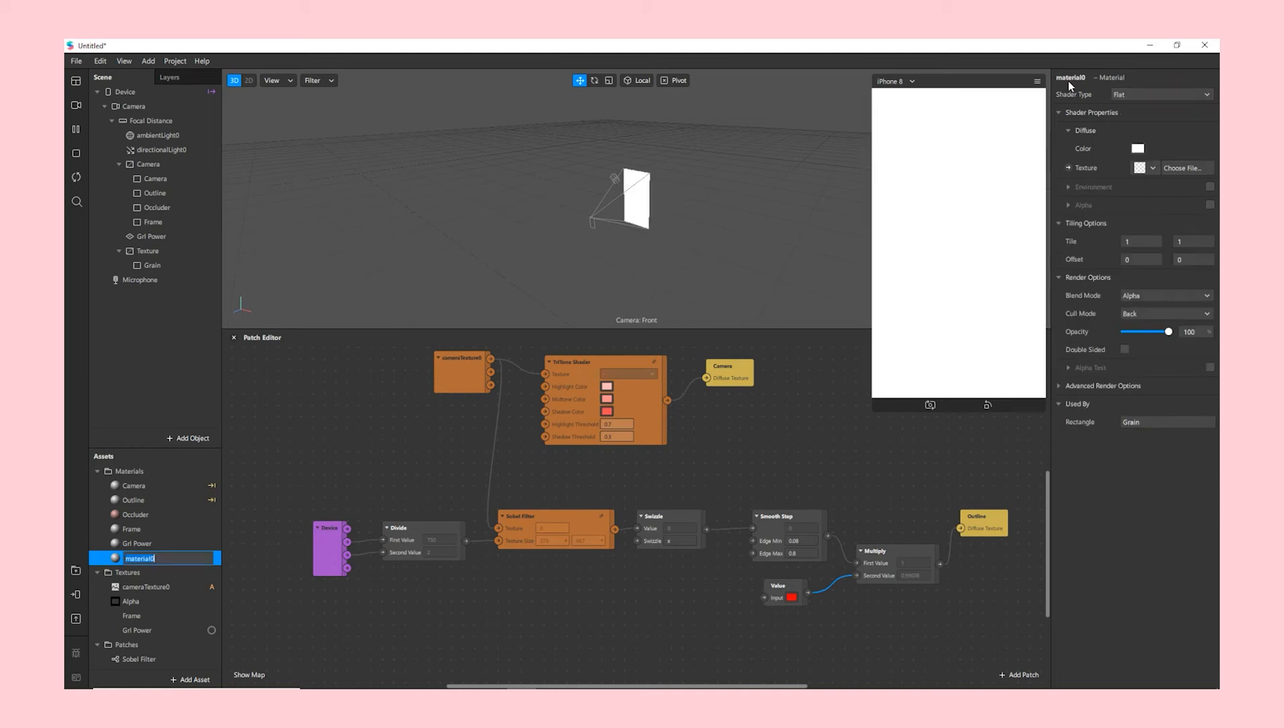
{"action": "double_click", "coordinate": [1066, 78]}
{"action": "type", "text": "Grain"}
{"action": "key", "text": "Return"}
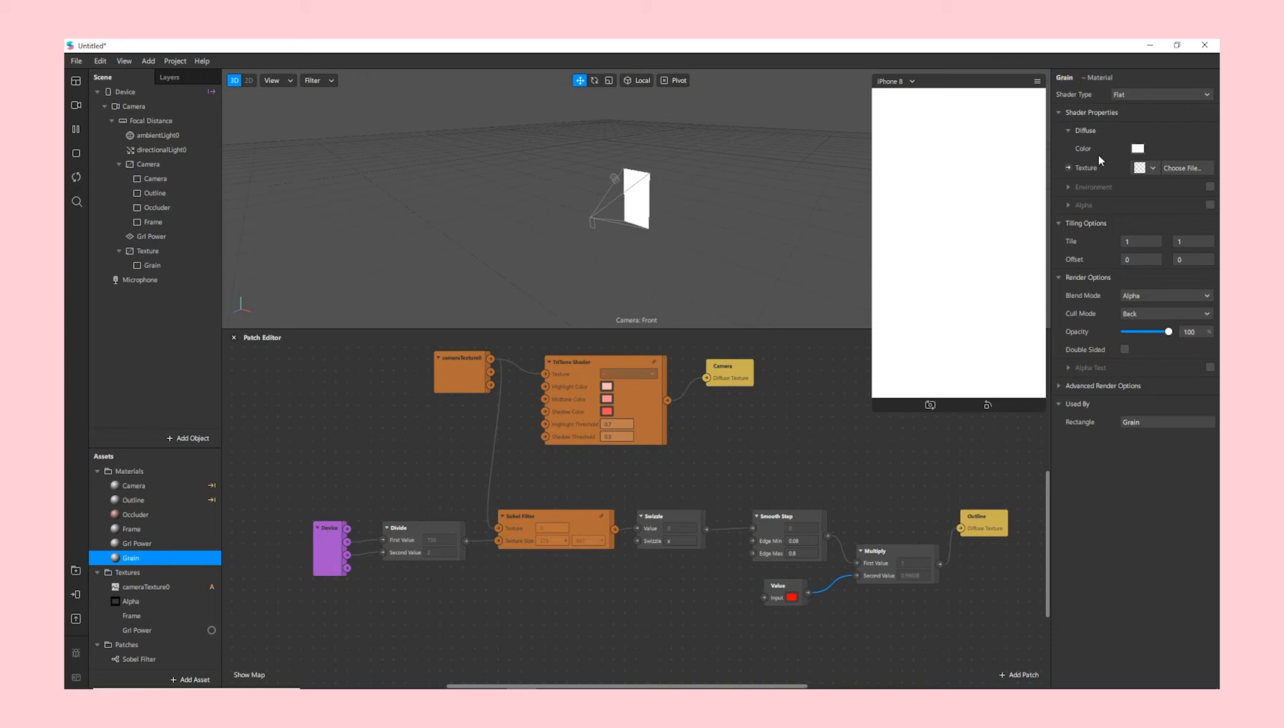
- Import Grain.jpg as the Grain material's texture
{"action": "left_click", "coordinate": [1149, 168]}
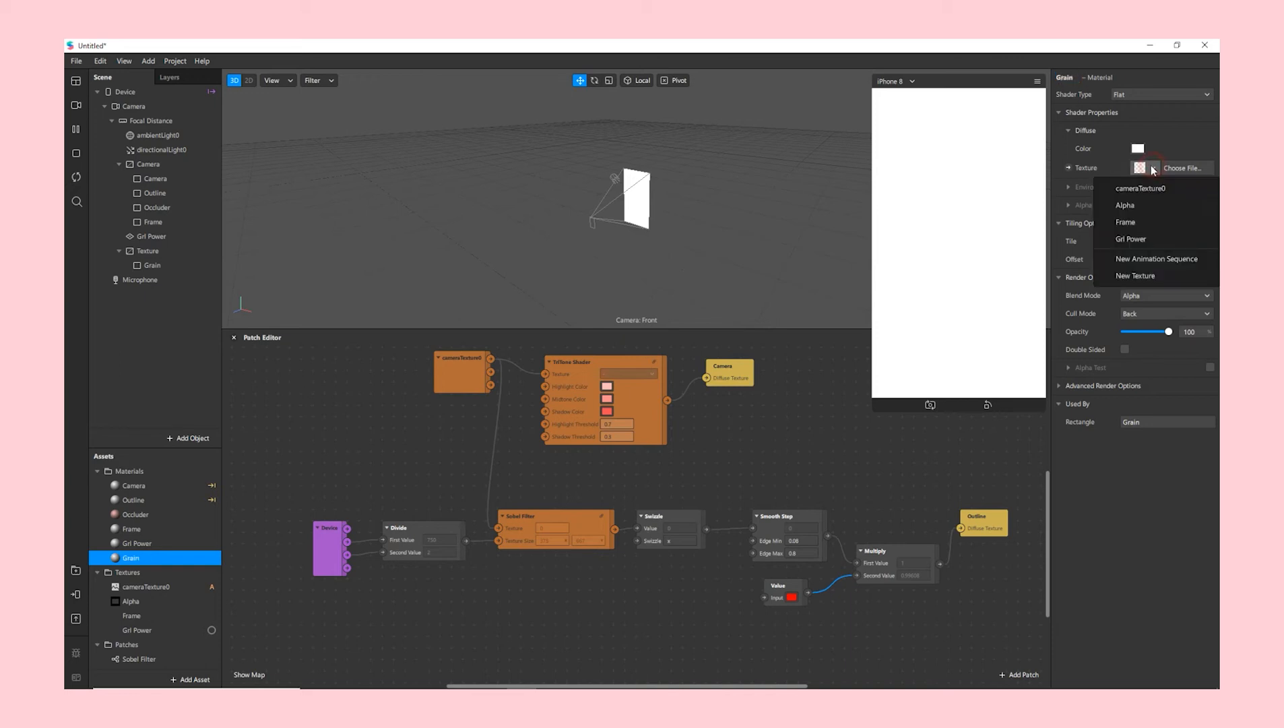
{"action": "left_click", "coordinate": [1135, 276]}
{"action": "left_click", "coordinate": [327, 167]}
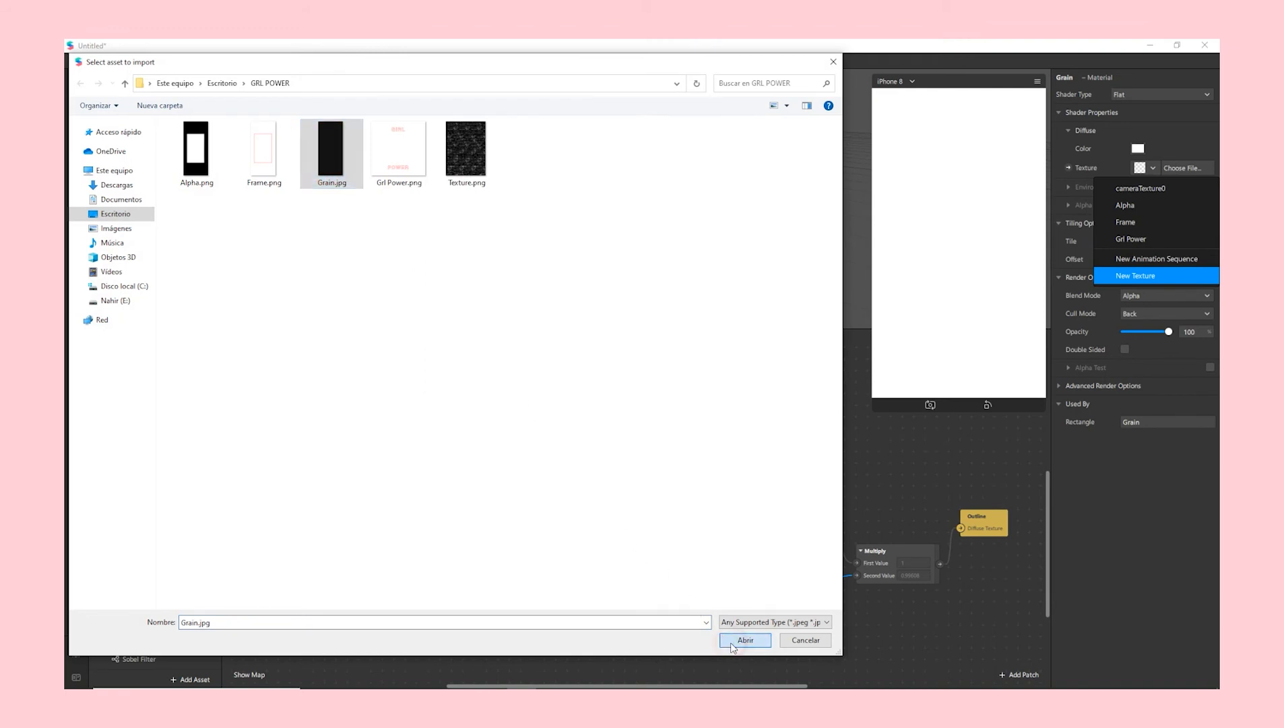
{"action": "left_click", "coordinate": [745, 639]}
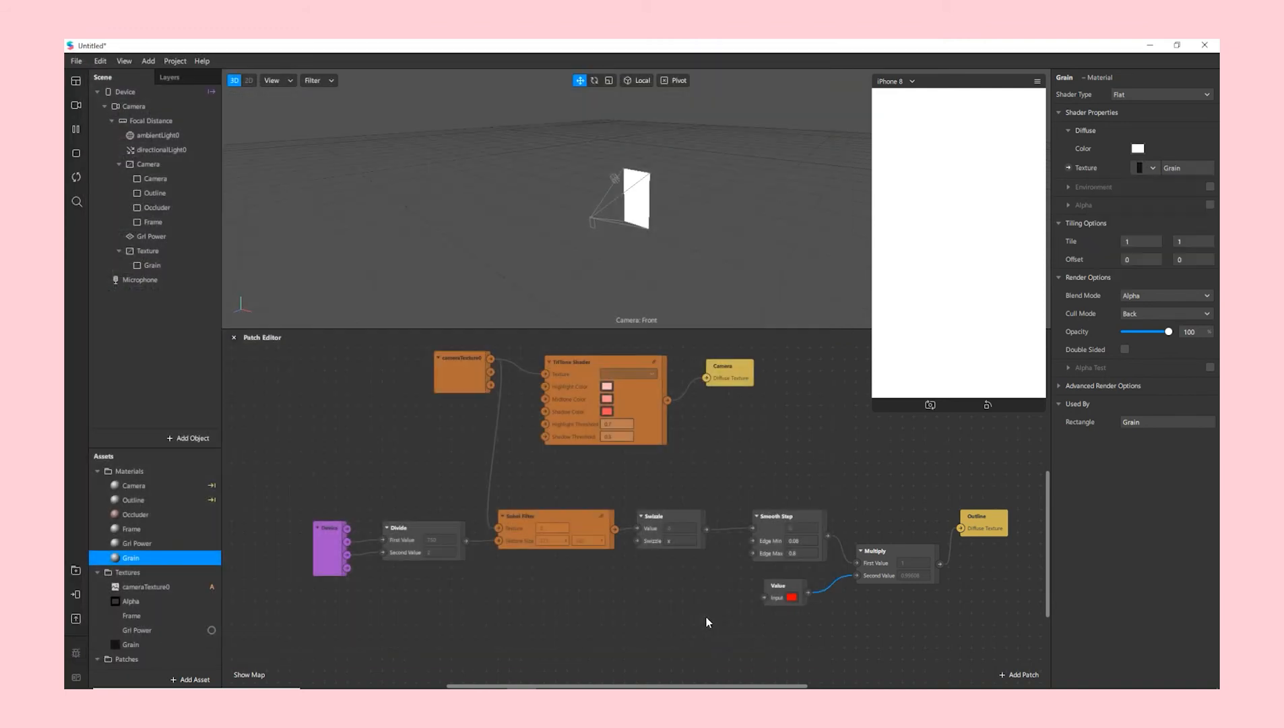
- Set the Grain material's blend mode to Add with 75% opacity
{"action": "left_click", "coordinate": [1146, 296]}
{"action": "left_click", "coordinate": [1152, 346]}
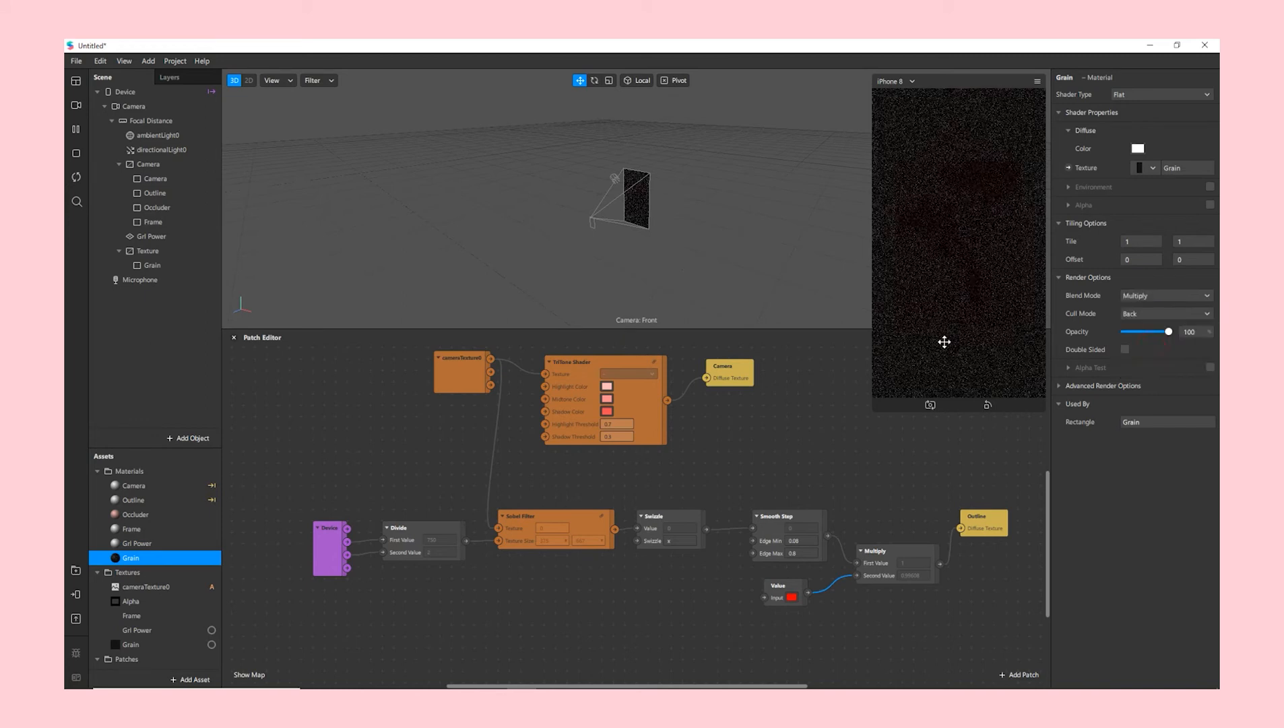
{"action": "left_click", "coordinate": [875, 320]}
{"action": "left_click", "coordinate": [1134, 297]}
{"action": "left_click", "coordinate": [1140, 297]}
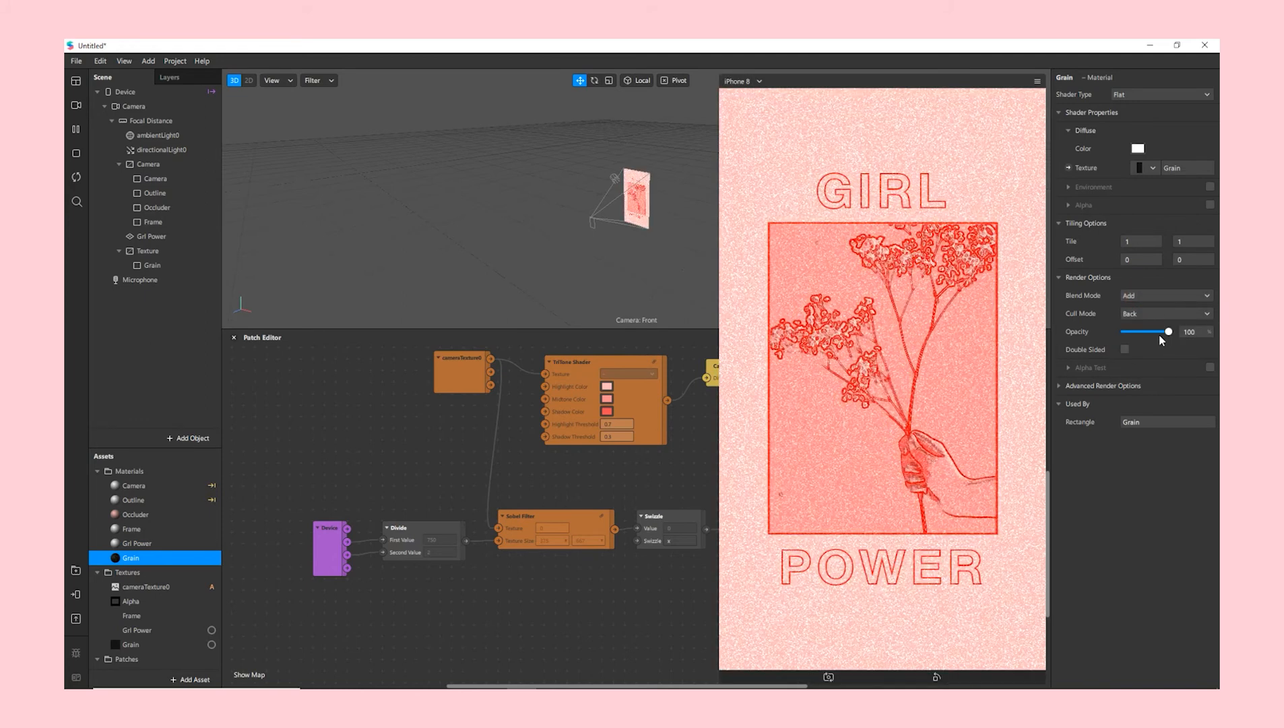
{"action": "left_click", "coordinate": [1159, 332]}
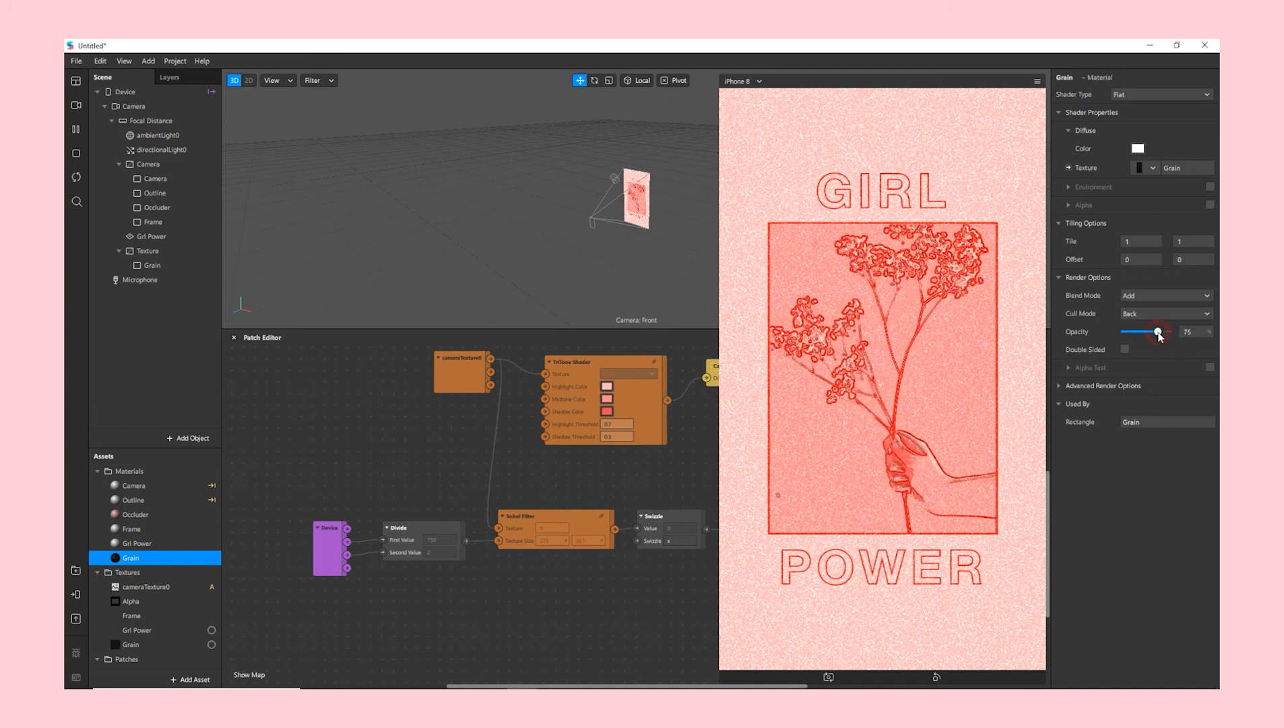
{"action": "left_click", "coordinate": [1170, 350]}
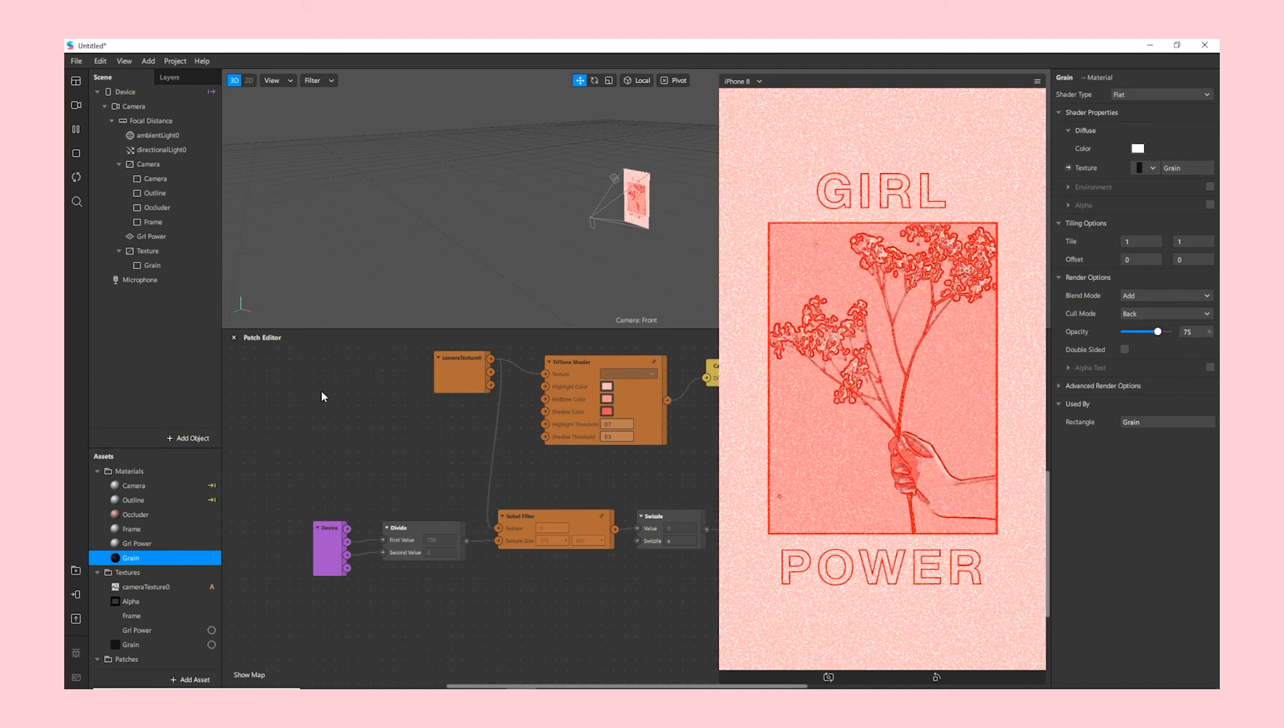
- Add a rectangle inside the Texture canvas that fills the full width and height, pinned to all edges
{"action": "left_click", "coordinate": [162, 251]}
{"action": "right_click", "coordinate": [162, 252]}
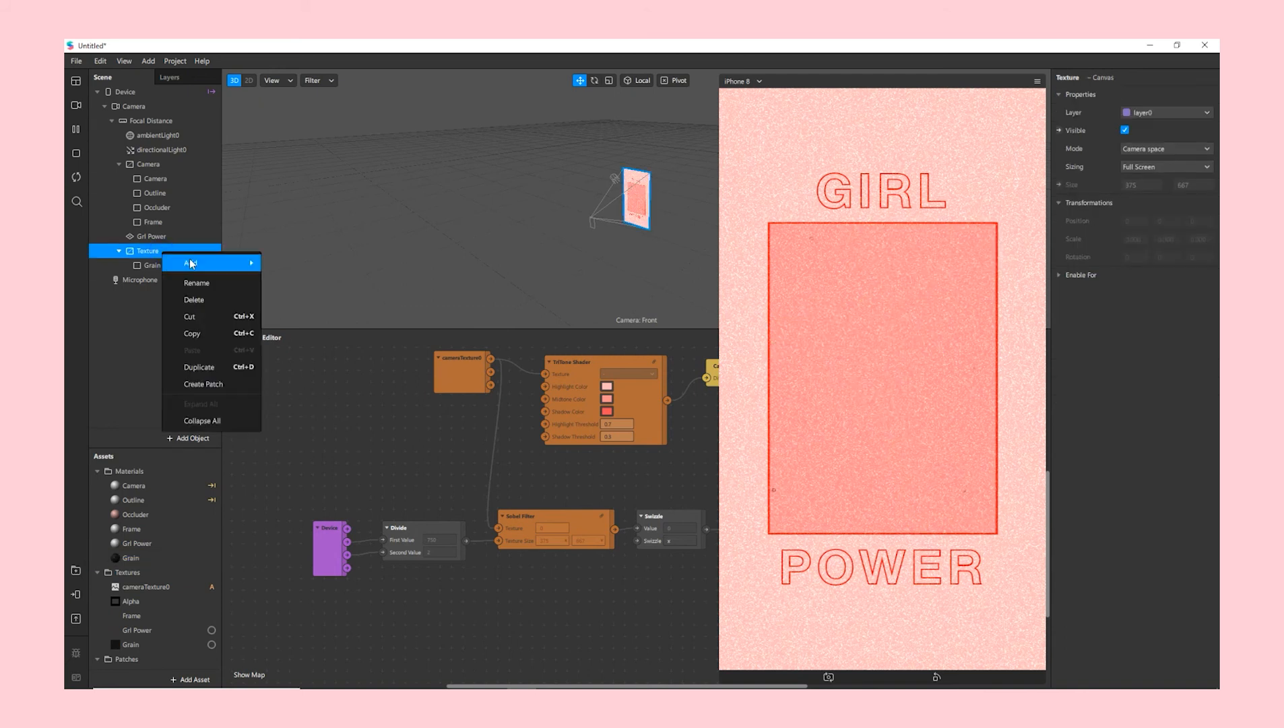
{"action": "mouse_move", "coordinate": [202, 263]}
{"action": "left_click", "coordinate": [322, 454]}
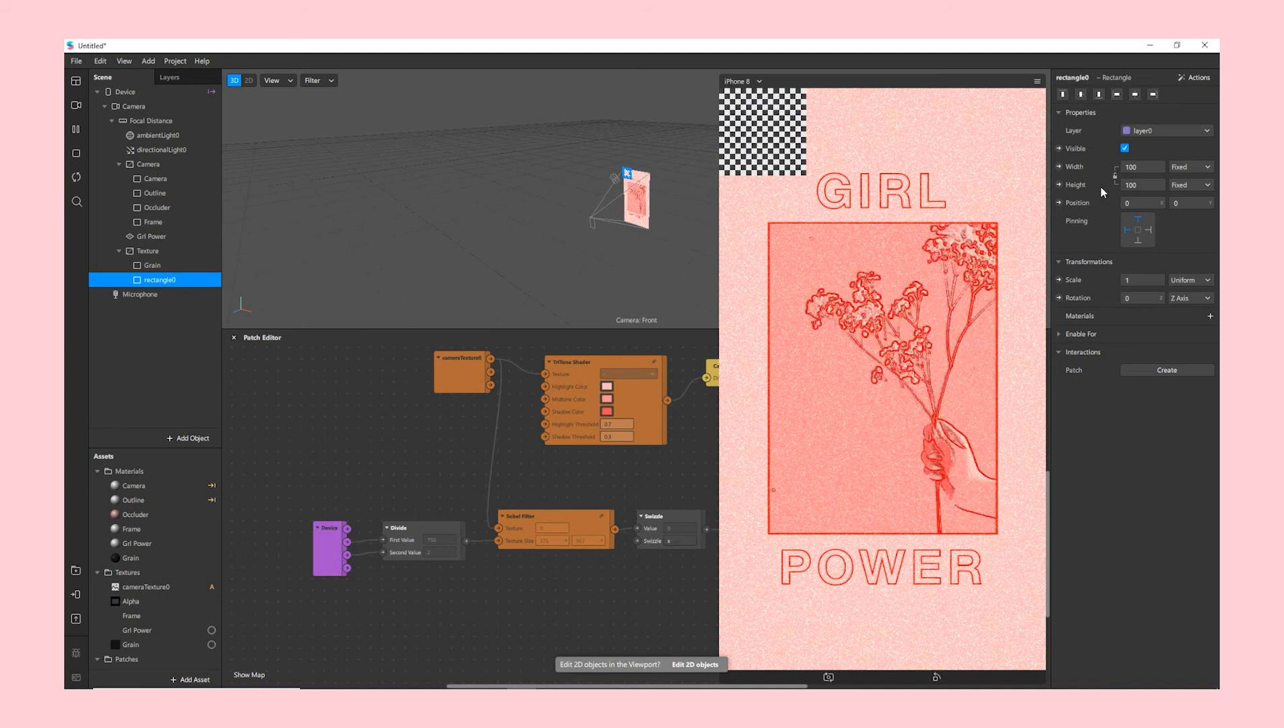
{"action": "left_click", "coordinate": [1150, 186]}
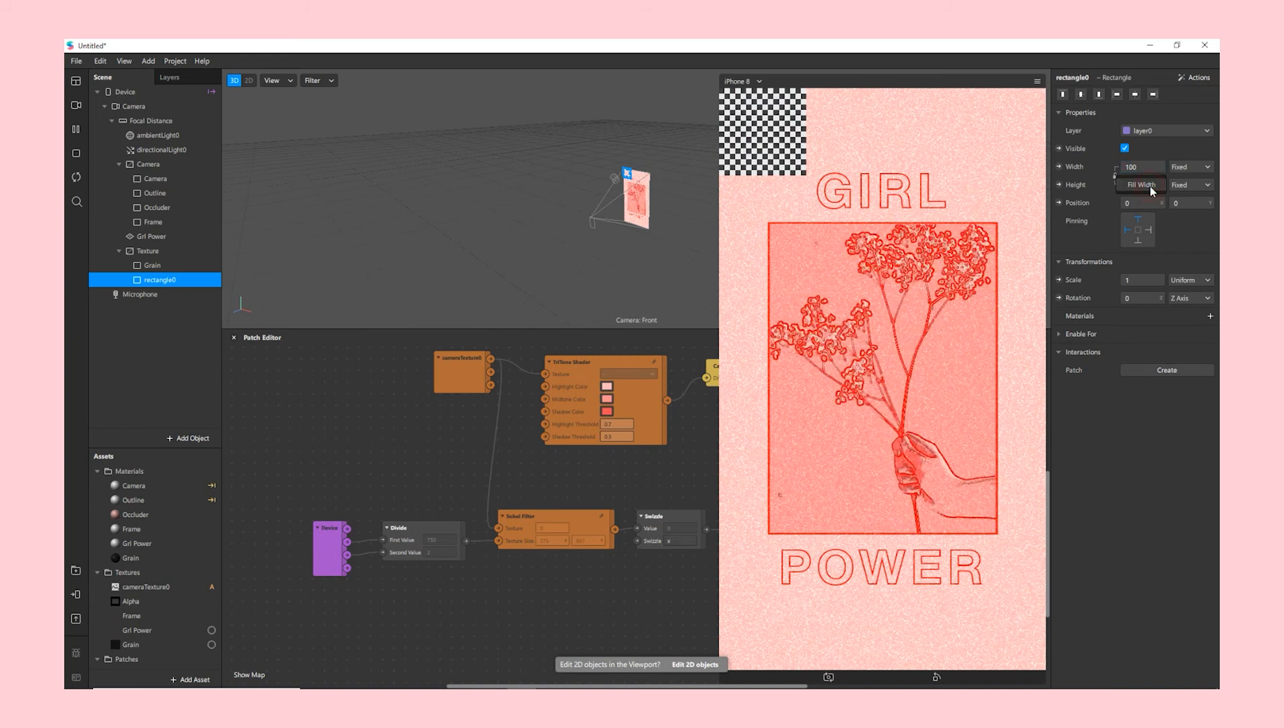
{"action": "left_click", "coordinate": [1145, 186]}
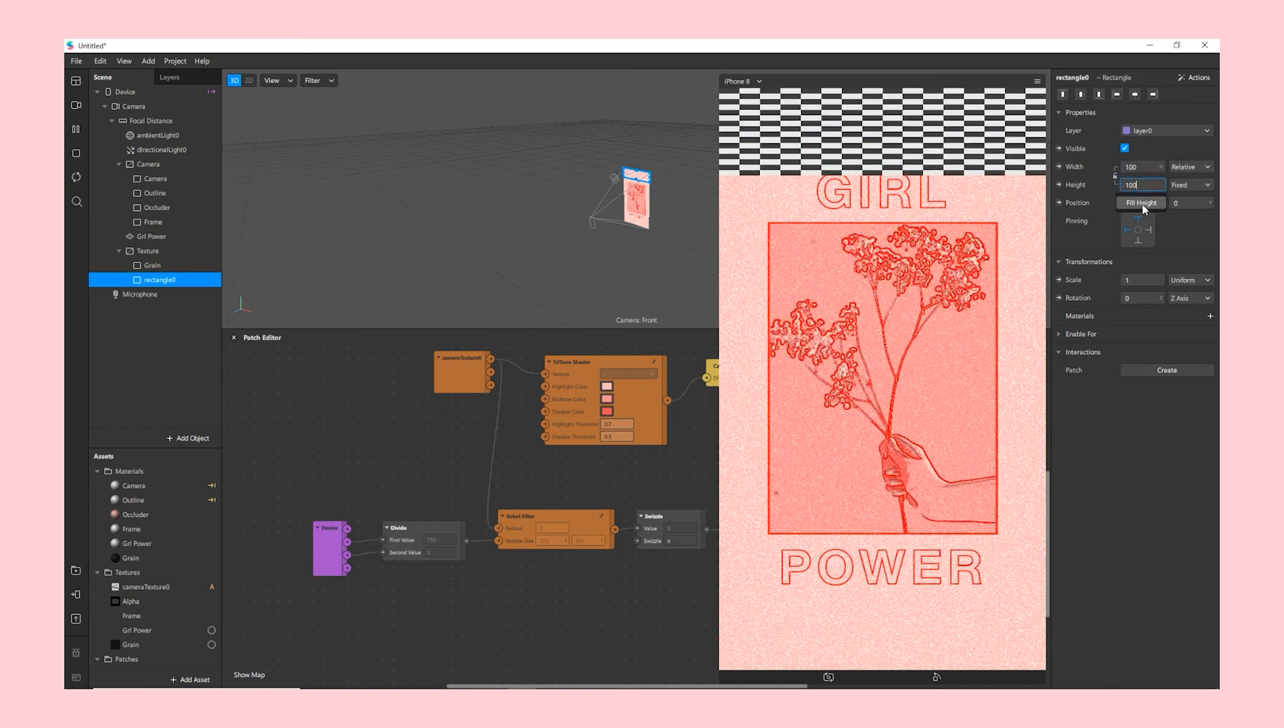
{"action": "left_click", "coordinate": [1142, 204]}
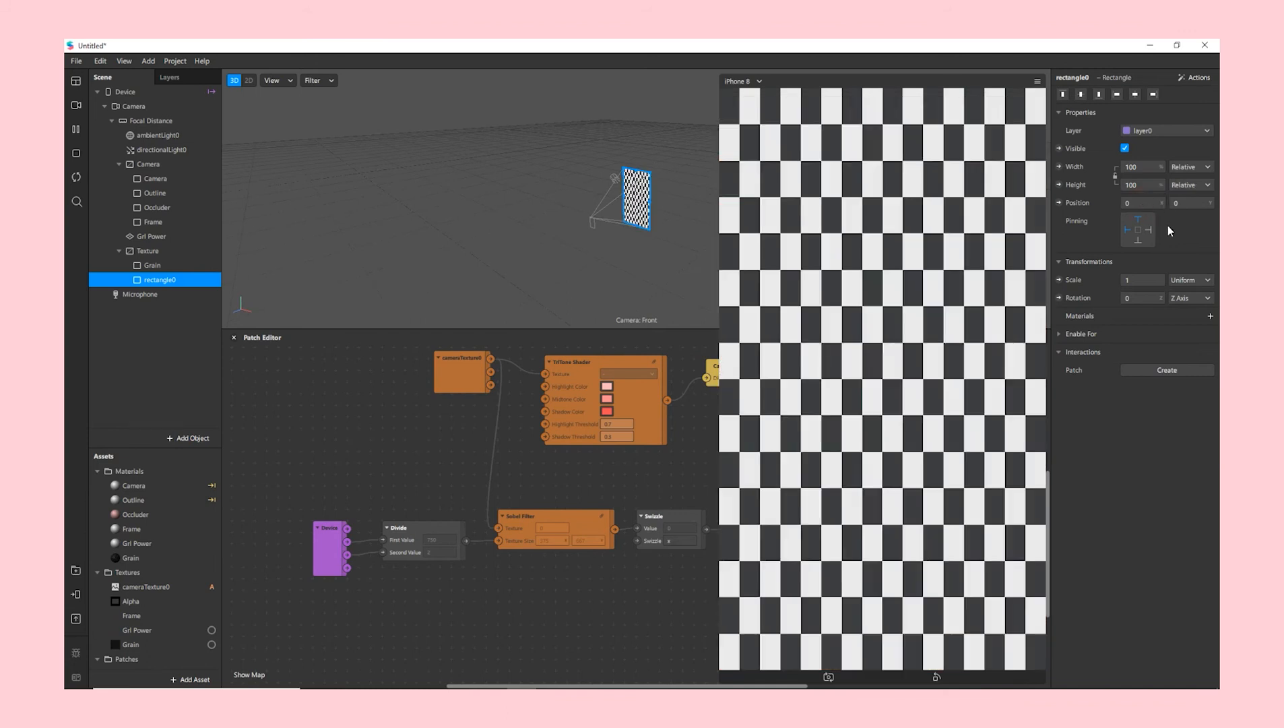
{"action": "left_click", "coordinate": [1138, 241]}
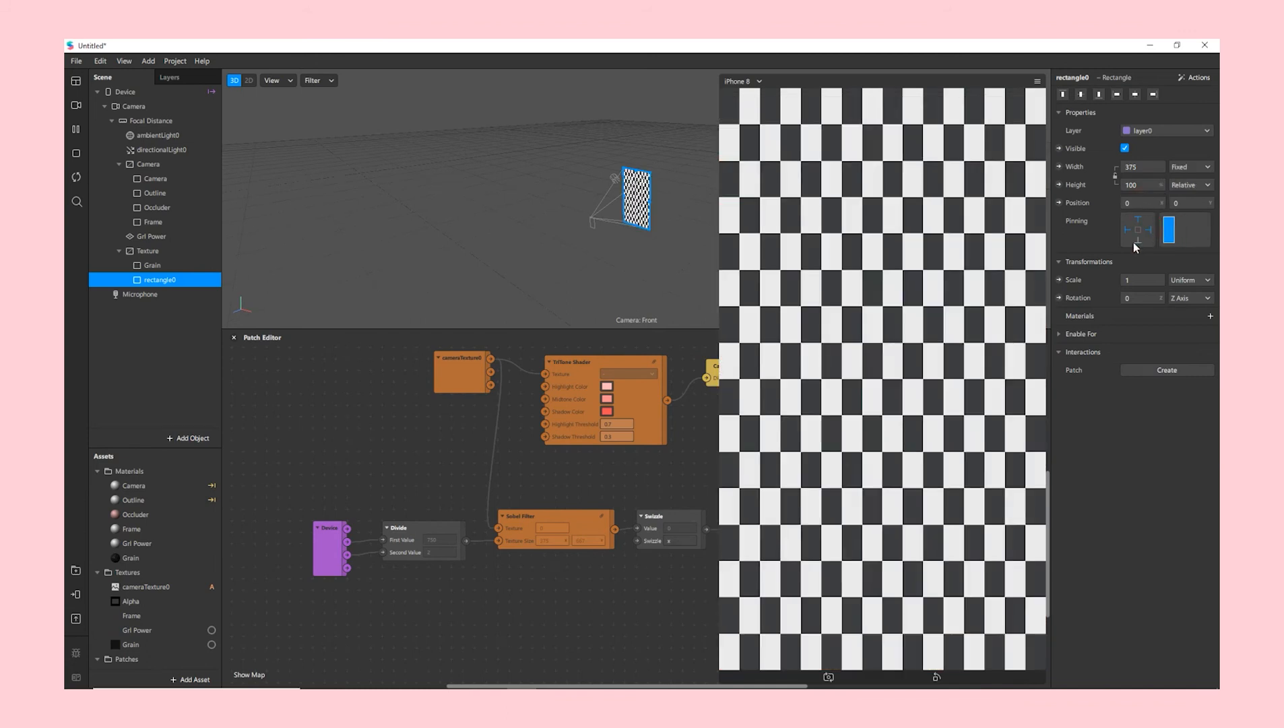
- Give the rectangle a new material, material0, with the Flat shader type
{"action": "left_click", "coordinate": [1211, 316]}
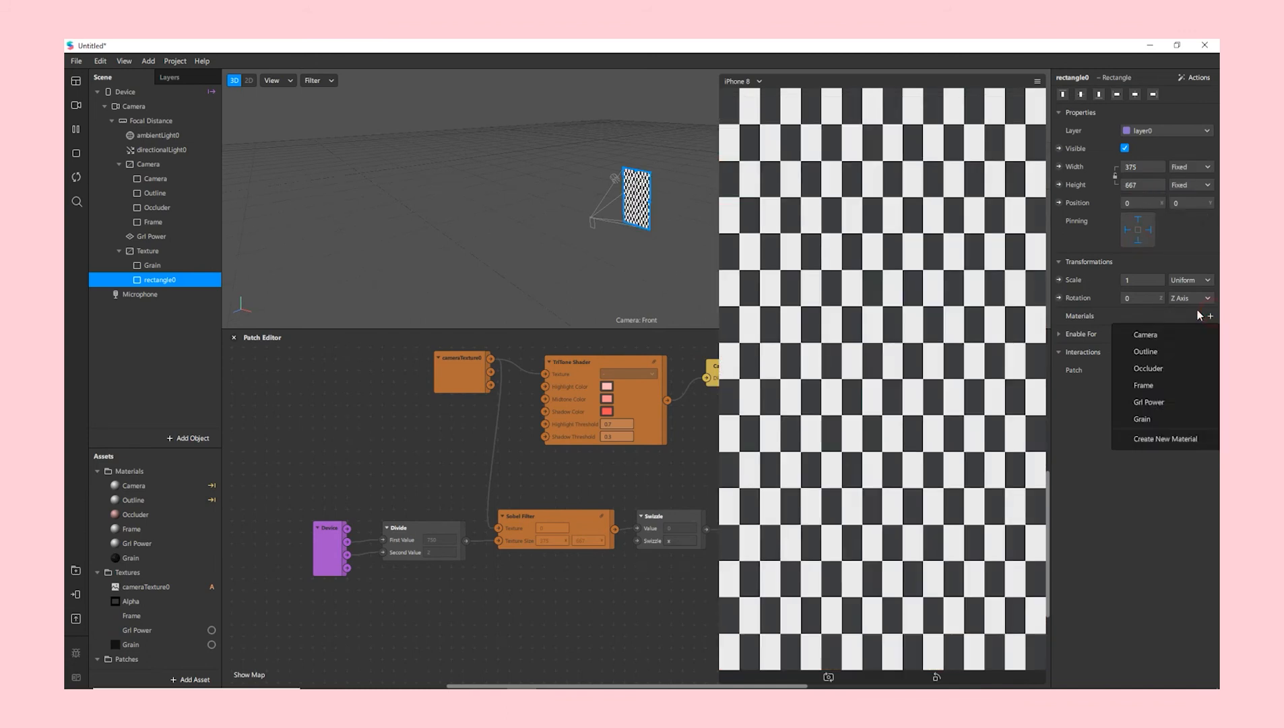
{"action": "left_click", "coordinate": [1145, 439]}
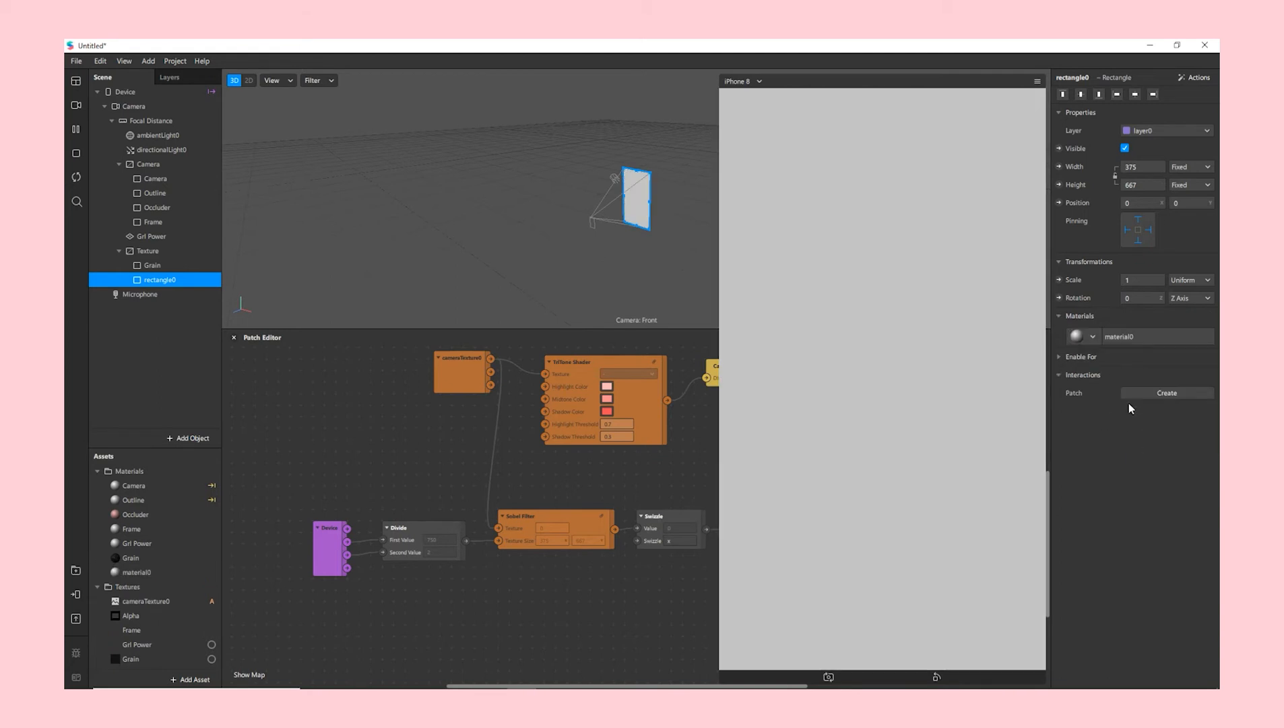
{"action": "left_click", "coordinate": [1135, 337]}
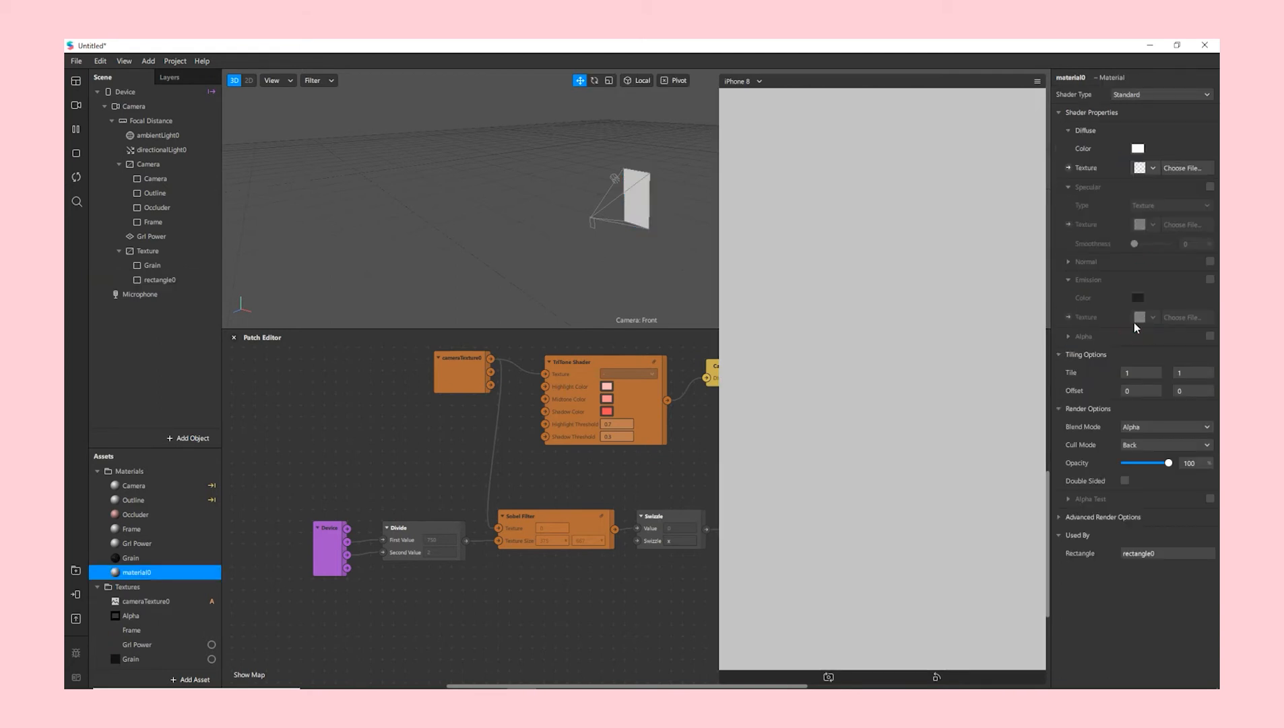
{"action": "left_click", "coordinate": [1140, 93]}
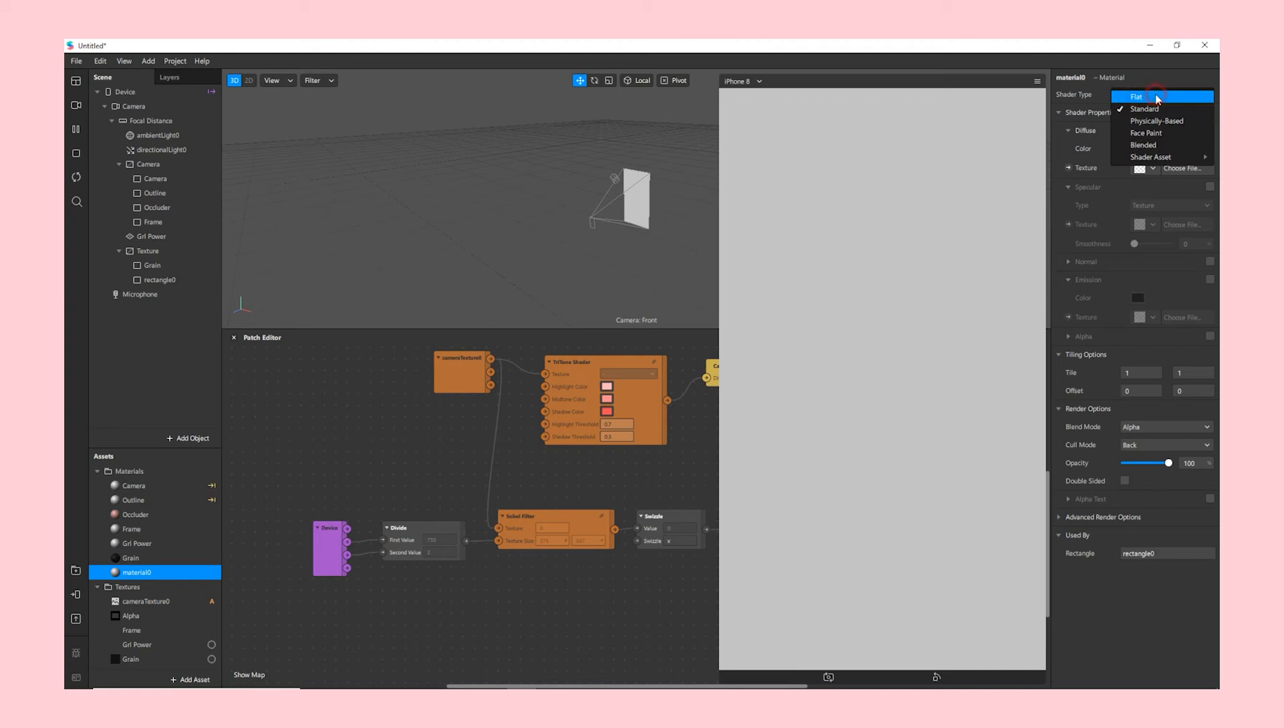
{"action": "left_click", "coordinate": [1156, 98]}
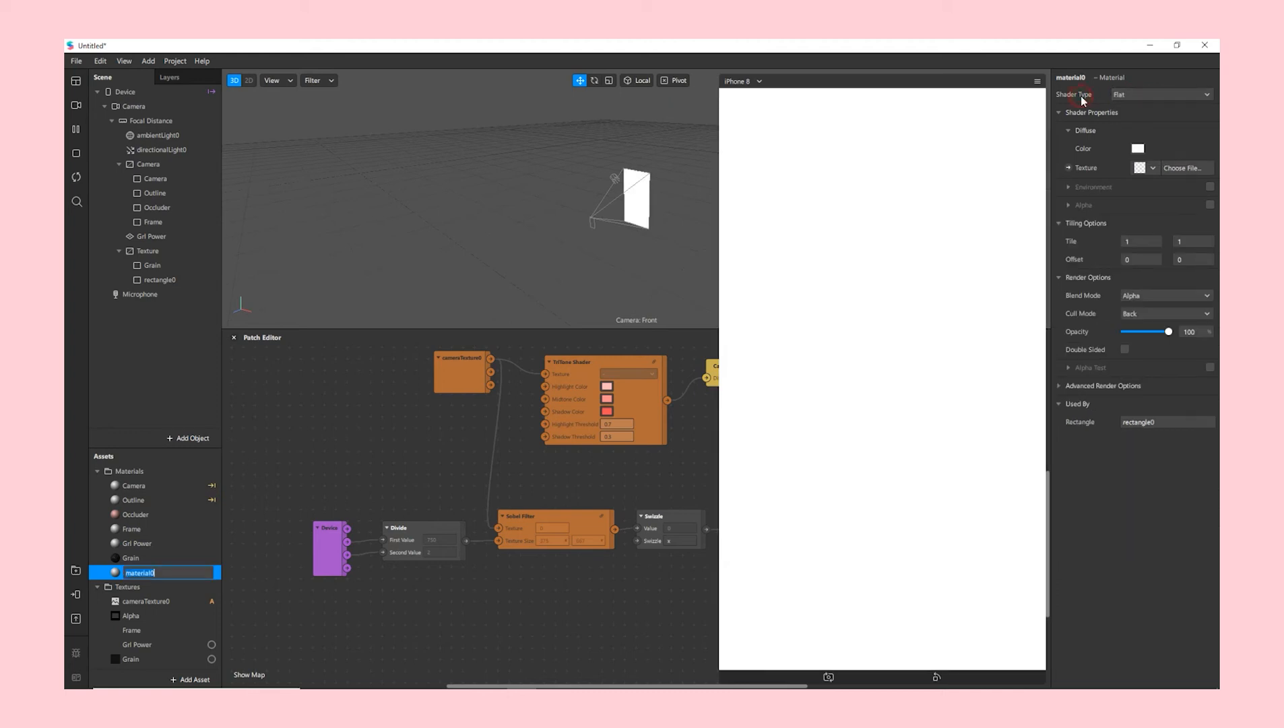
- Rename the material to Texture, turn off depth writing, and import Texture.png as its texture
{"action": "left_click", "coordinate": [1070, 78]}
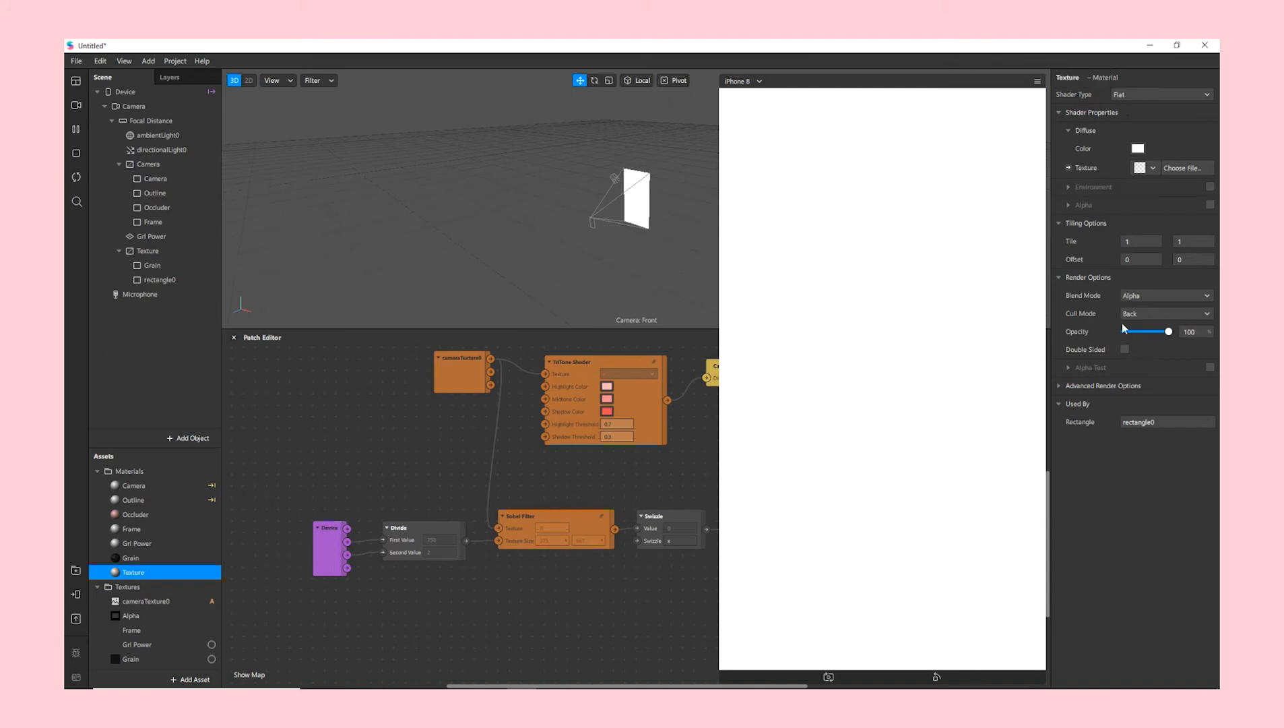
{"action": "left_click", "coordinate": [1060, 386]}
{"action": "left_click", "coordinate": [1125, 440]}
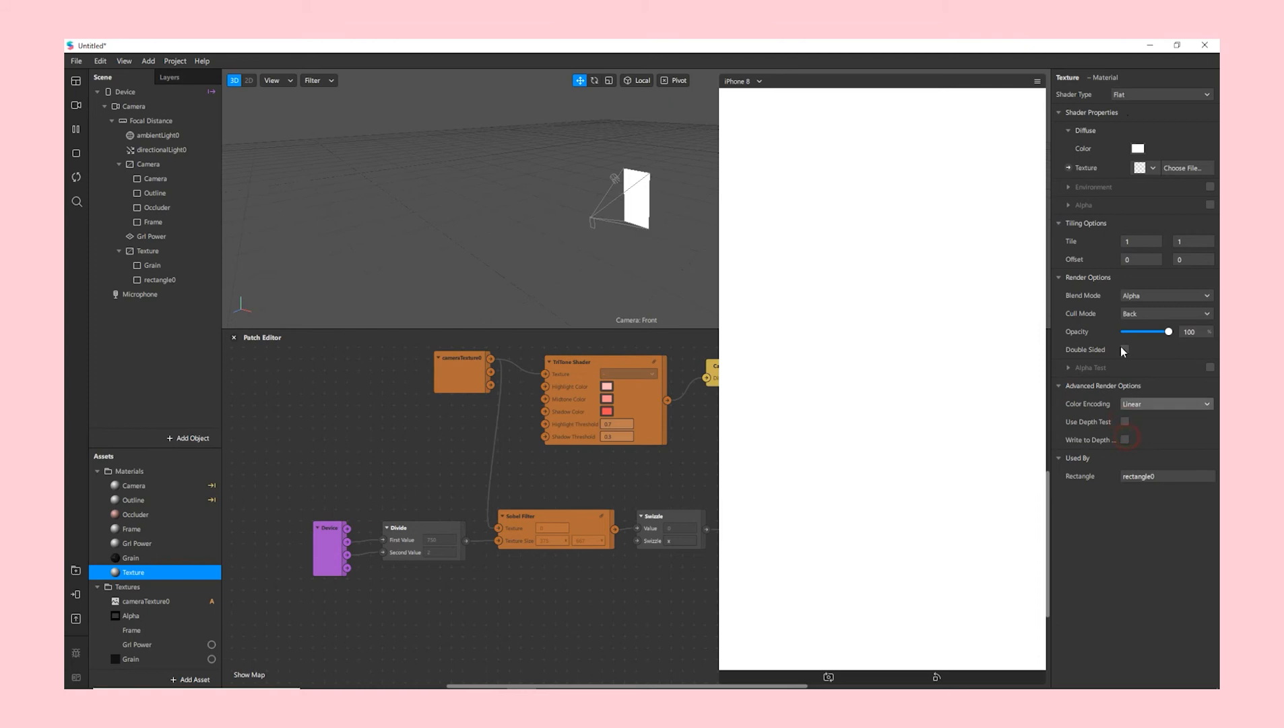
{"action": "left_click", "coordinate": [1151, 169]}
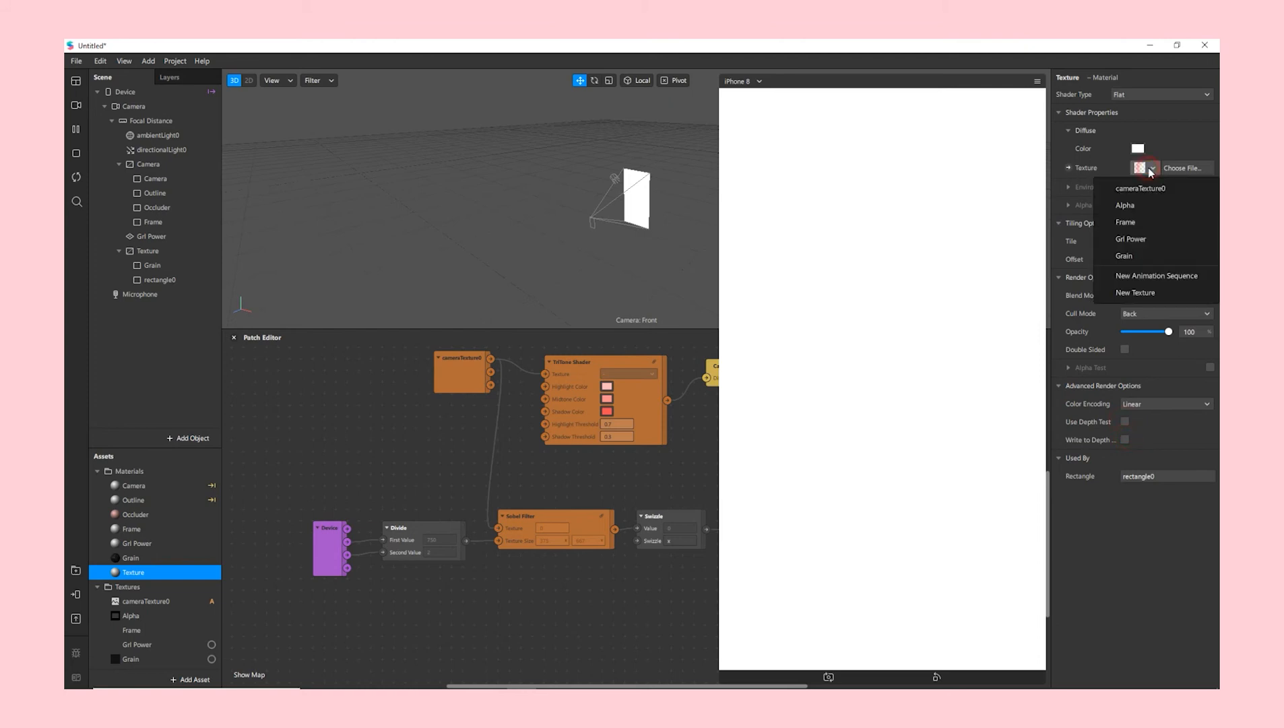
{"action": "left_click", "coordinate": [1170, 296]}
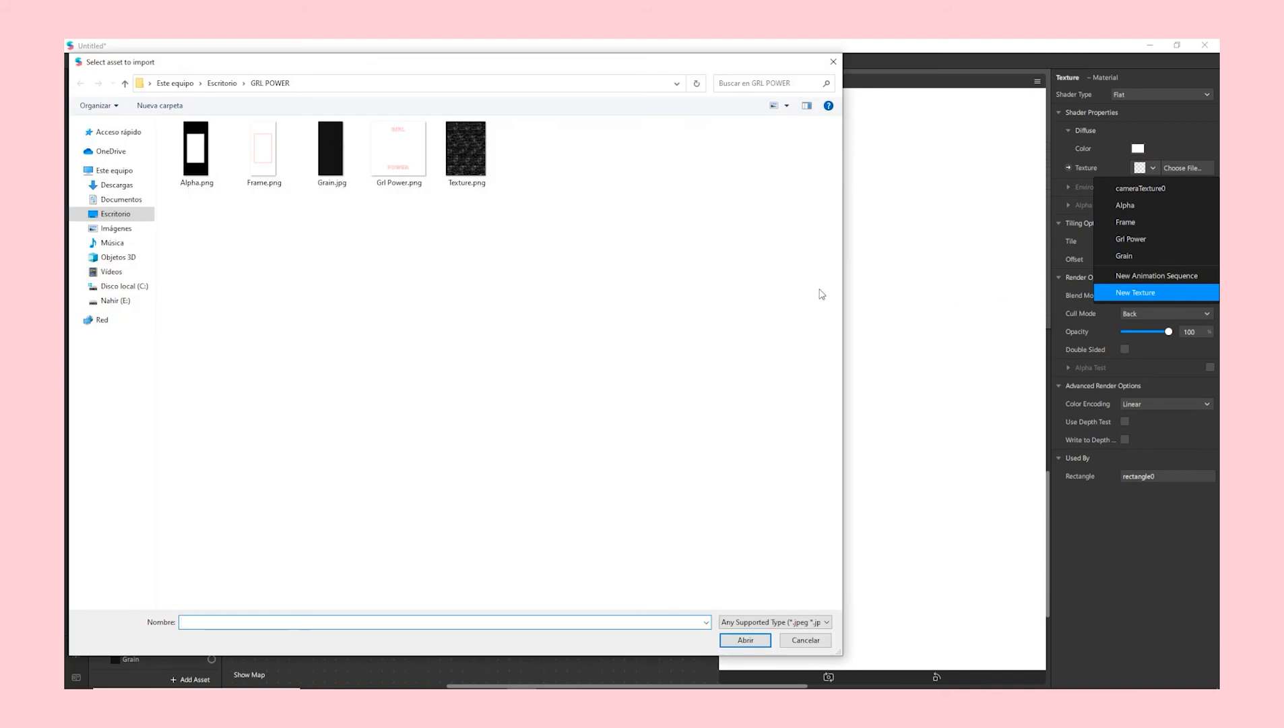
{"action": "double_click", "coordinate": [466, 148]}
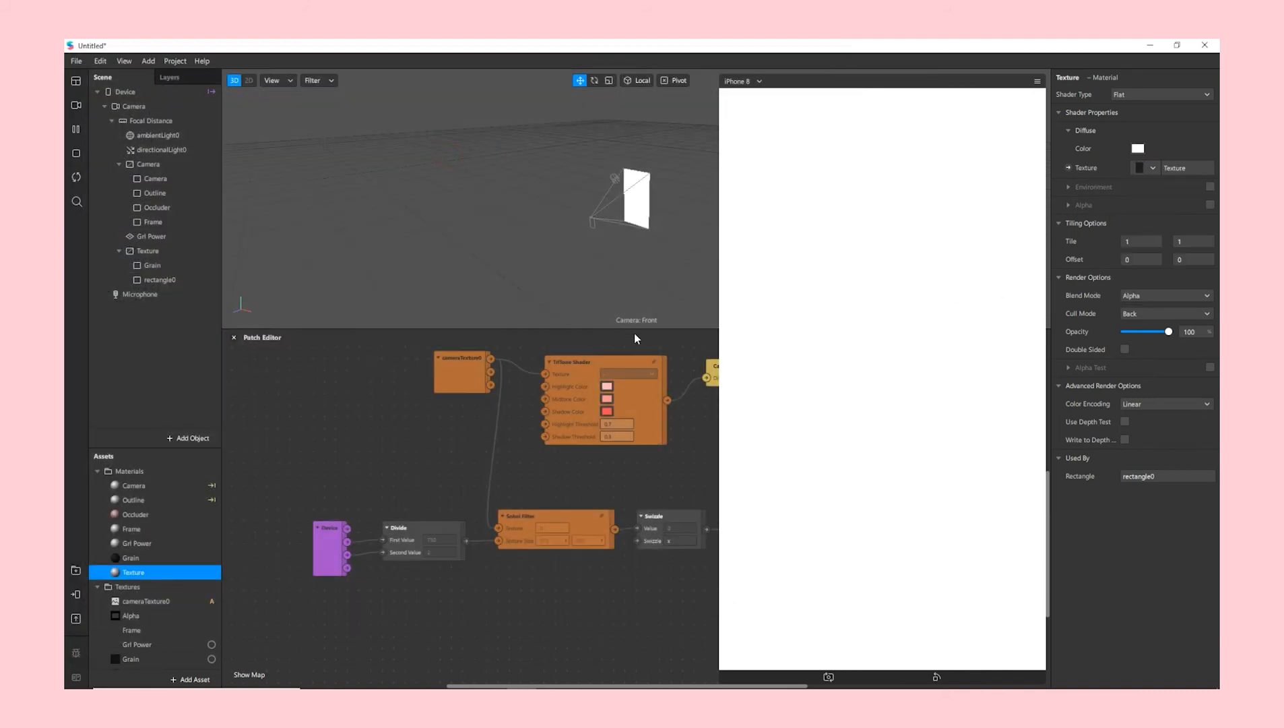
- Set the texture's blend mode to Add with 15% opacity
{"action": "left_click", "coordinate": [1139, 296]}
{"action": "left_click", "coordinate": [1163, 296]}
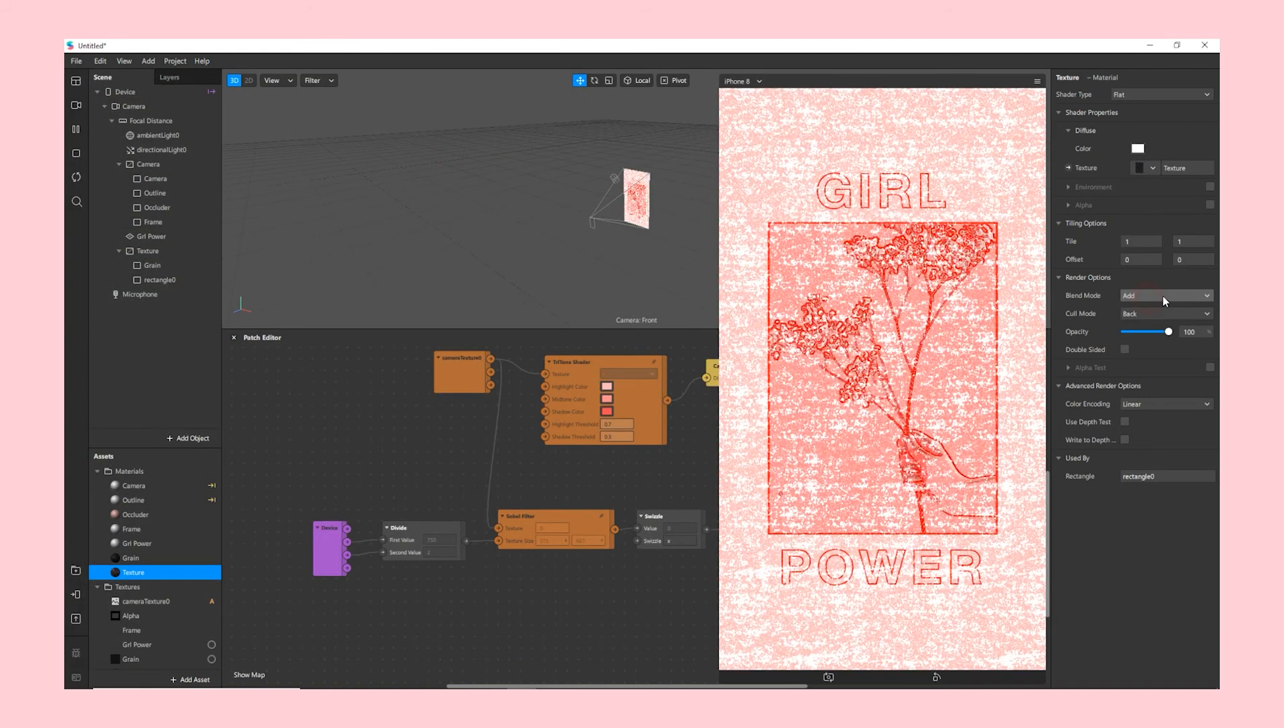
{"action": "left_click", "coordinate": [1190, 332]}
{"action": "type", "text": "15"}
{"action": "key", "text": "Return"}
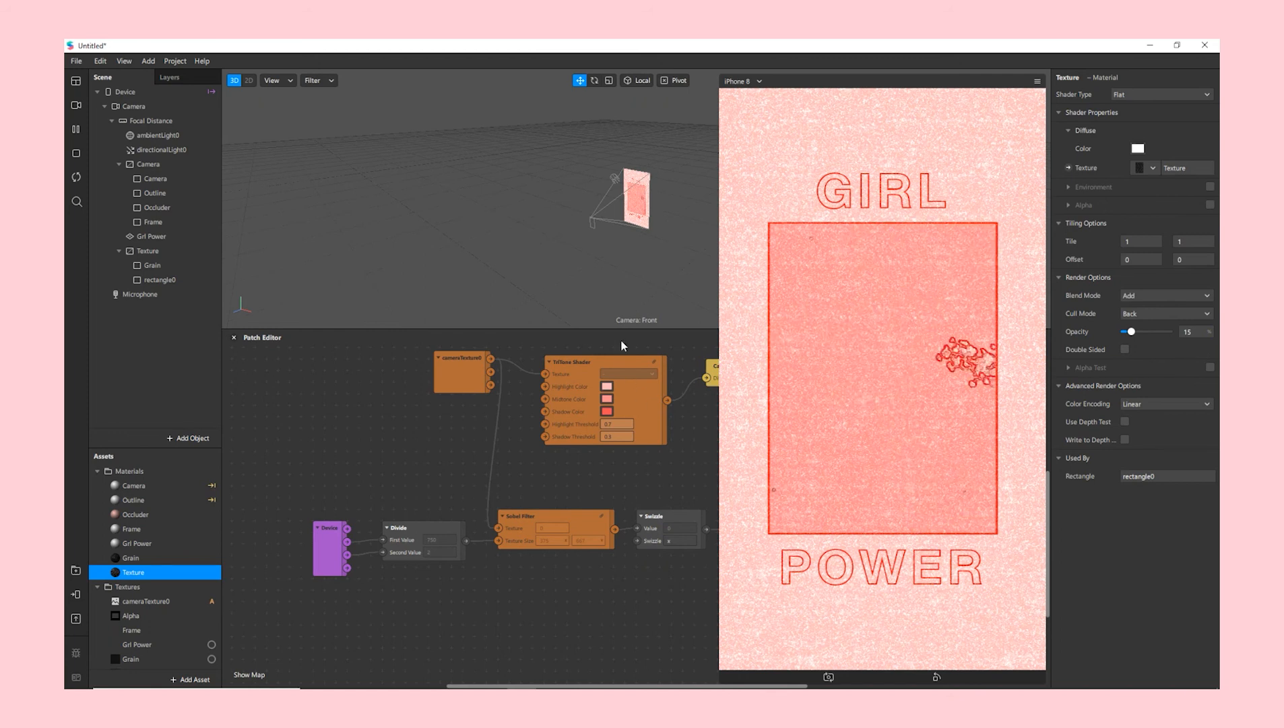
{"action": "left_click_drag", "start_coordinate": [633, 330], "coordinate": [620, 197]}
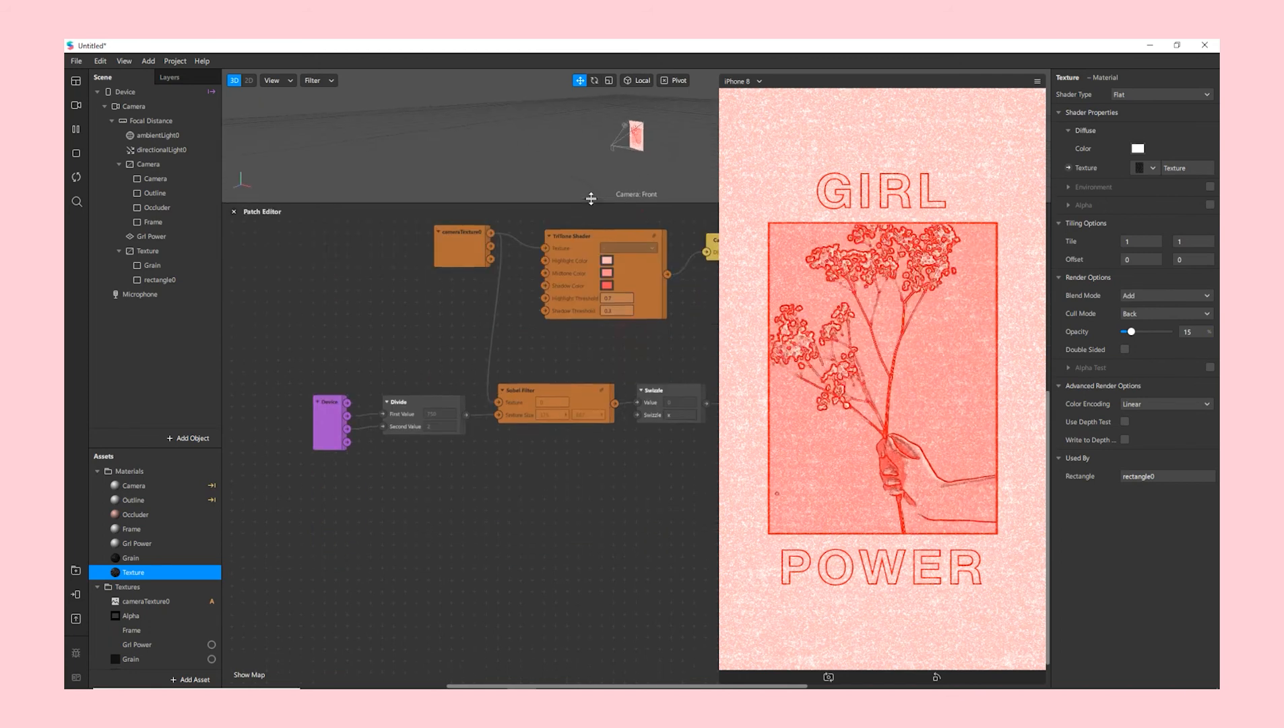
- Add a face tracker under Focal Distance in the scene
{"action": "left_click", "coordinate": [147, 121]}
{"action": "right_click", "coordinate": [148, 125]}
{"action": "mouse_move", "coordinate": [176, 129]}
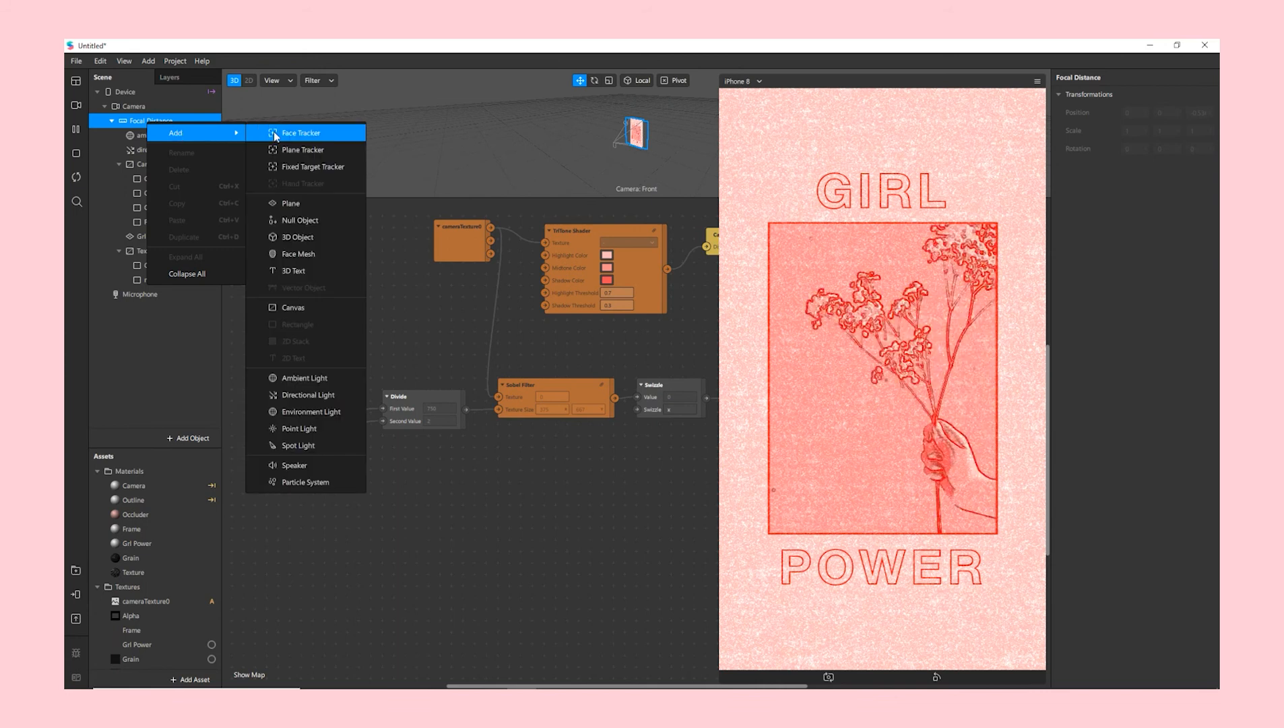
{"action": "left_click", "coordinate": [284, 133]}
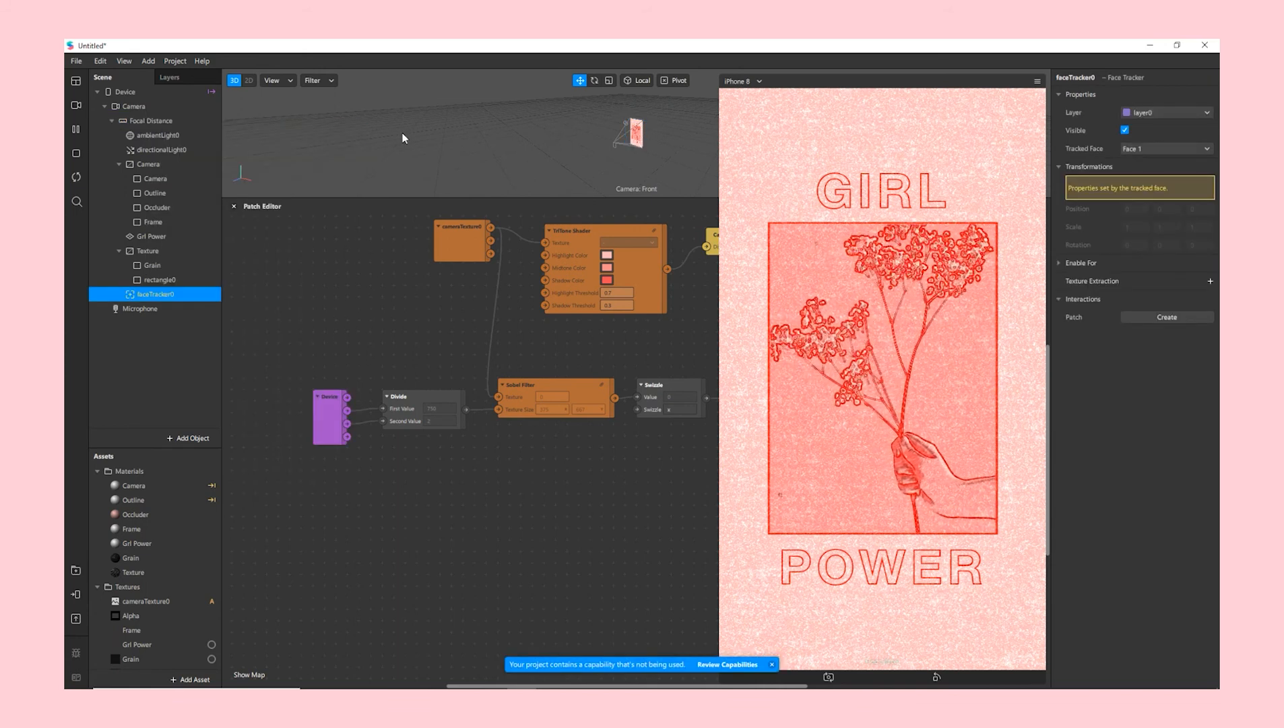
- Rename rectangle0 to Texture
{"action": "left_click", "coordinate": [182, 279]}
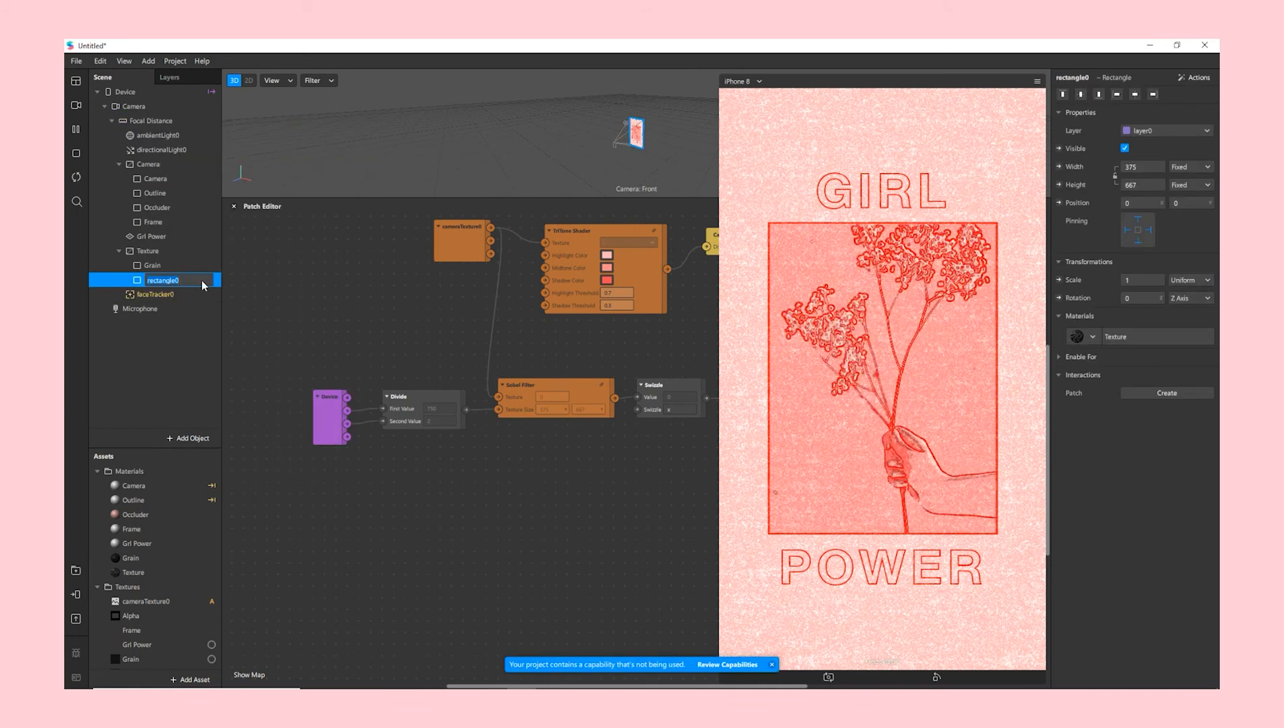
{"action": "type", "text": "Textur"}
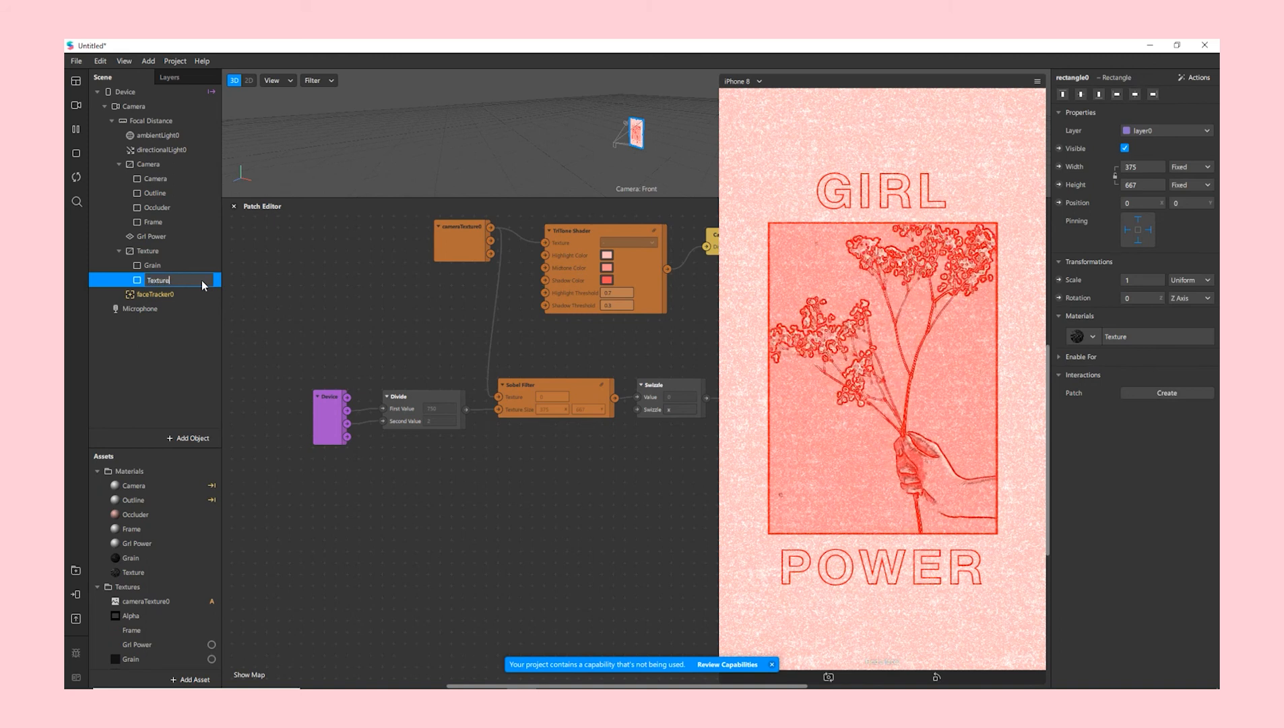
{"action": "type", "text": "e"}
{"action": "key", "text": "Return"}
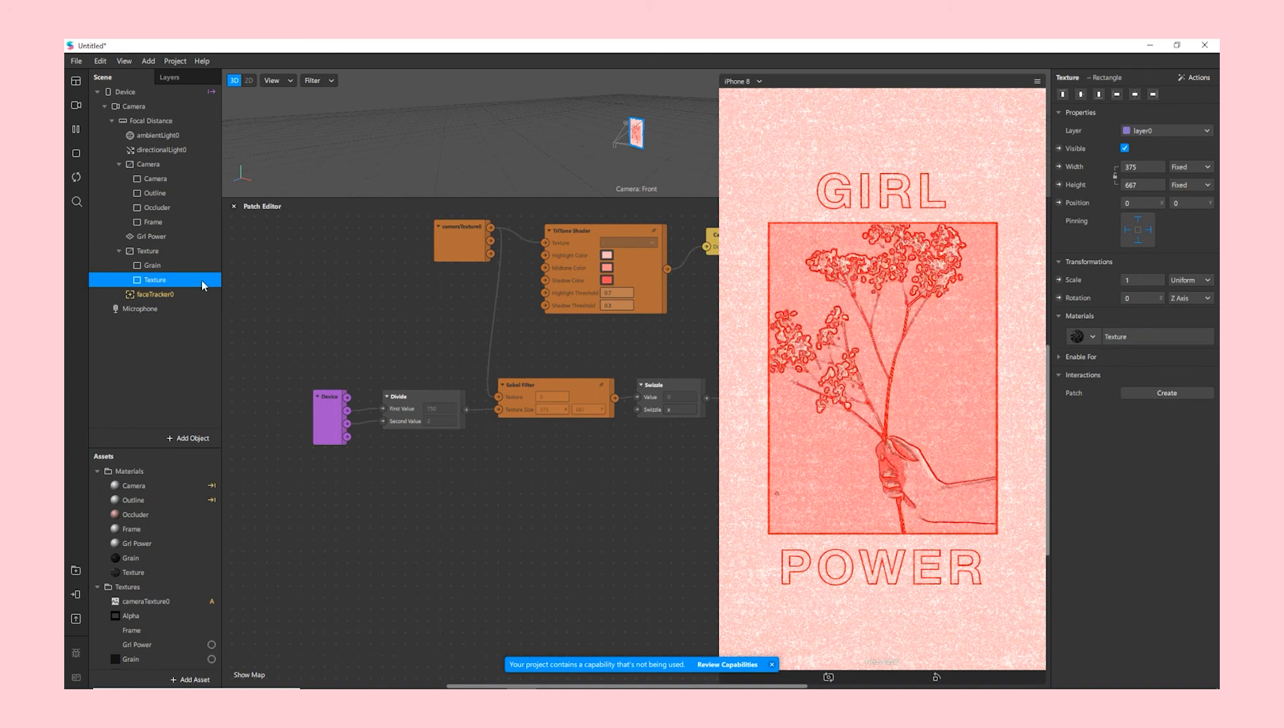
- Drag faceTracker0 into the Patch Editor to create its Face Finder, Face Select and tracker patches
{"action": "left_click", "coordinate": [195, 293]}
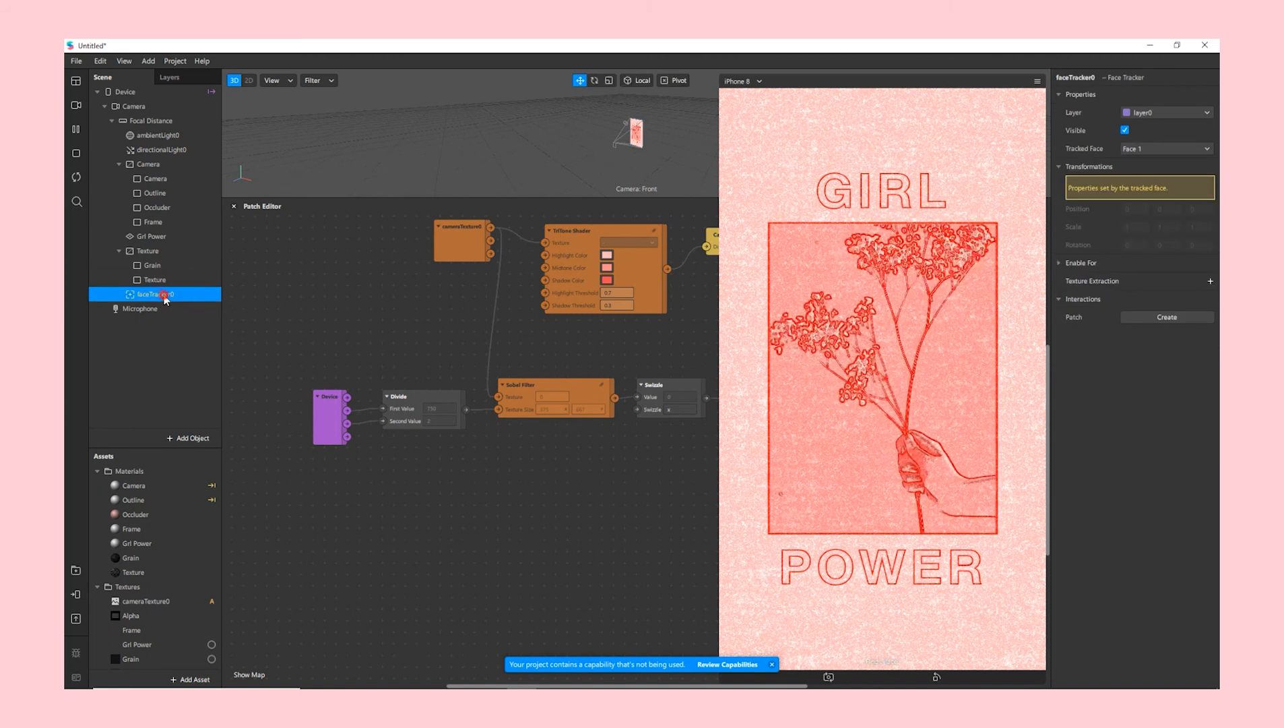
{"action": "left_click_drag", "start_coordinate": [165, 299], "coordinate": [286, 479]}
{"action": "left_click_drag", "start_coordinate": [331, 516], "coordinate": [332, 516]}
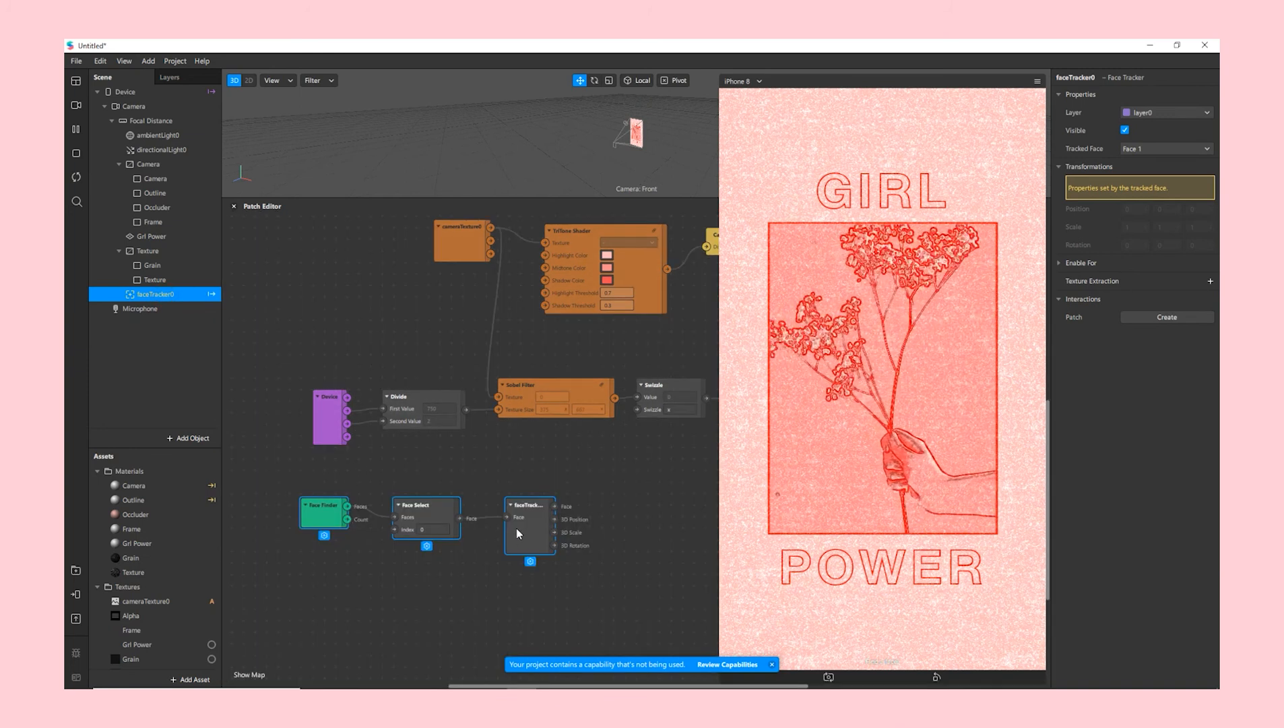
- Add a Multiply patch to the graph next to the face tracker patches
{"action": "scroll", "coordinate": [517, 526], "scroll_direction": "down", "scroll_amount": 3}
{"action": "left_click_drag", "start_coordinate": [525, 484], "coordinate": [504, 519]}
{"action": "left_click", "coordinate": [602, 522]}
{"action": "double_click", "coordinate": [558, 523]}
{"action": "type", "text": "mult"}
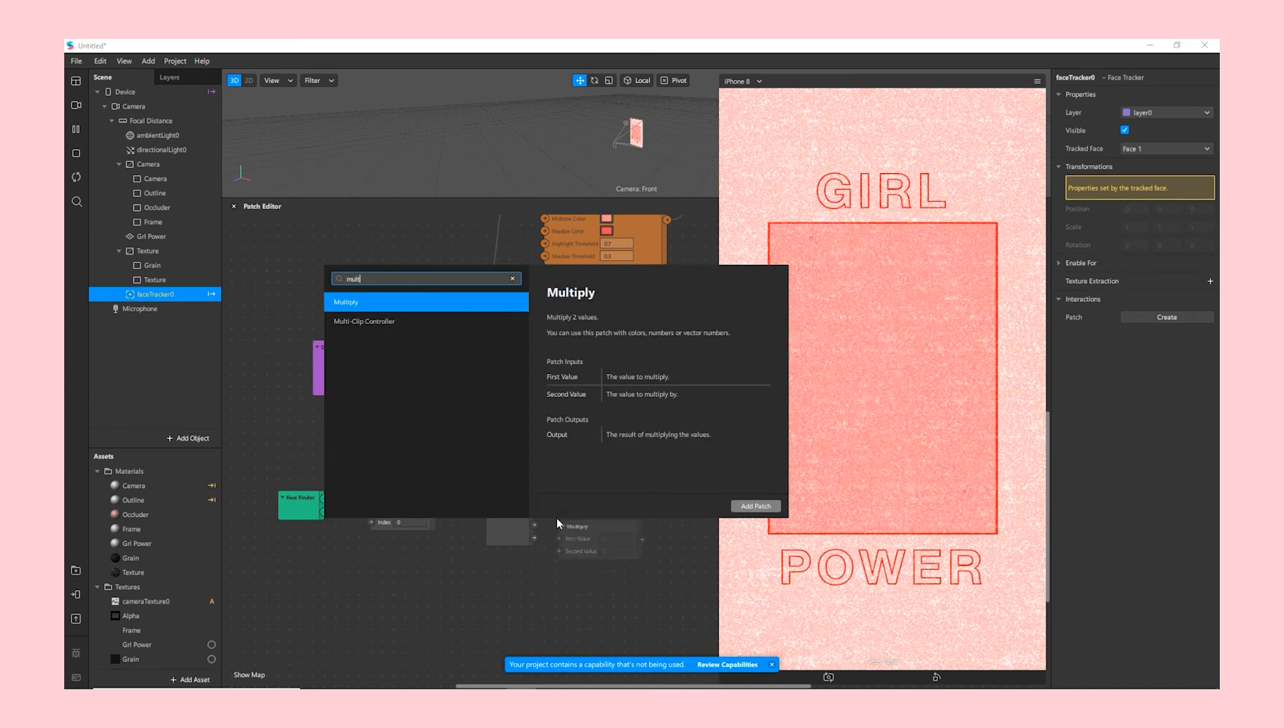
{"action": "key", "text": "Return"}
{"action": "left_click_drag", "start_coordinate": [613, 533], "coordinate": [651, 472]}
{"action": "left_click_drag", "start_coordinate": [719, 521], "coordinate": [809, 521]}
{"action": "left_click", "coordinate": [772, 665]}
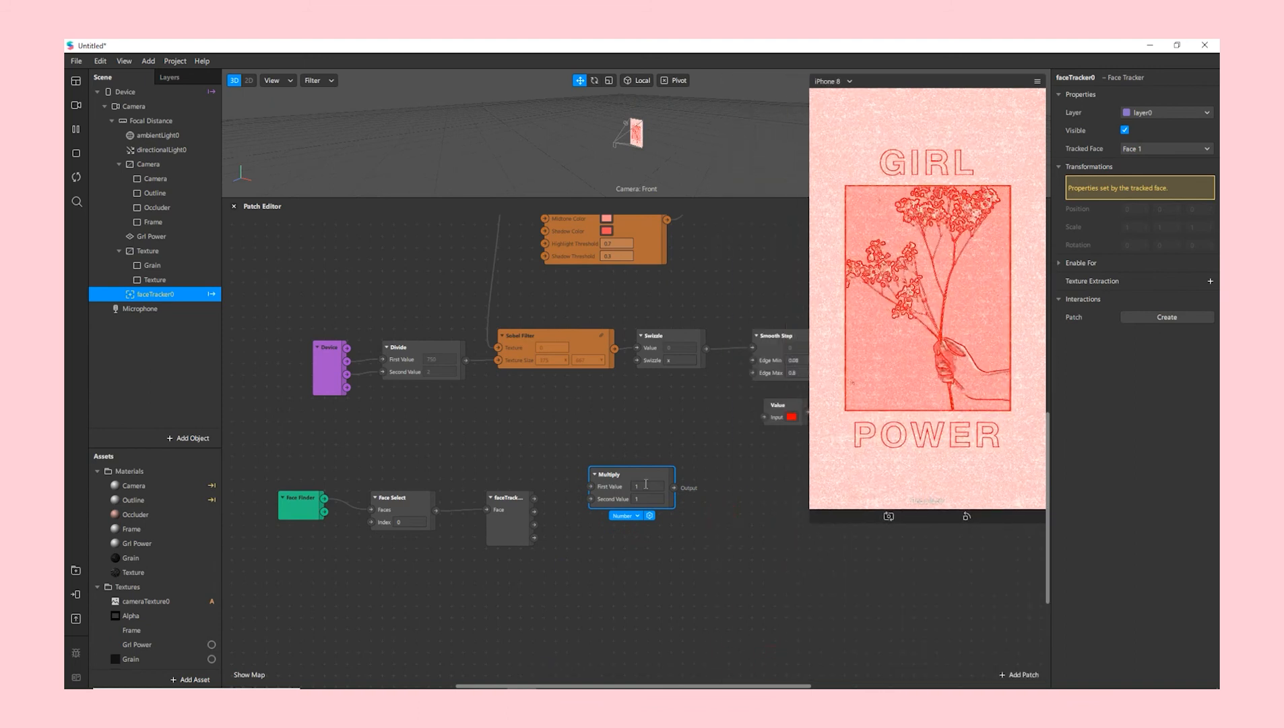
{"action": "left_click_drag", "start_coordinate": [641, 475], "coordinate": [672, 498]}
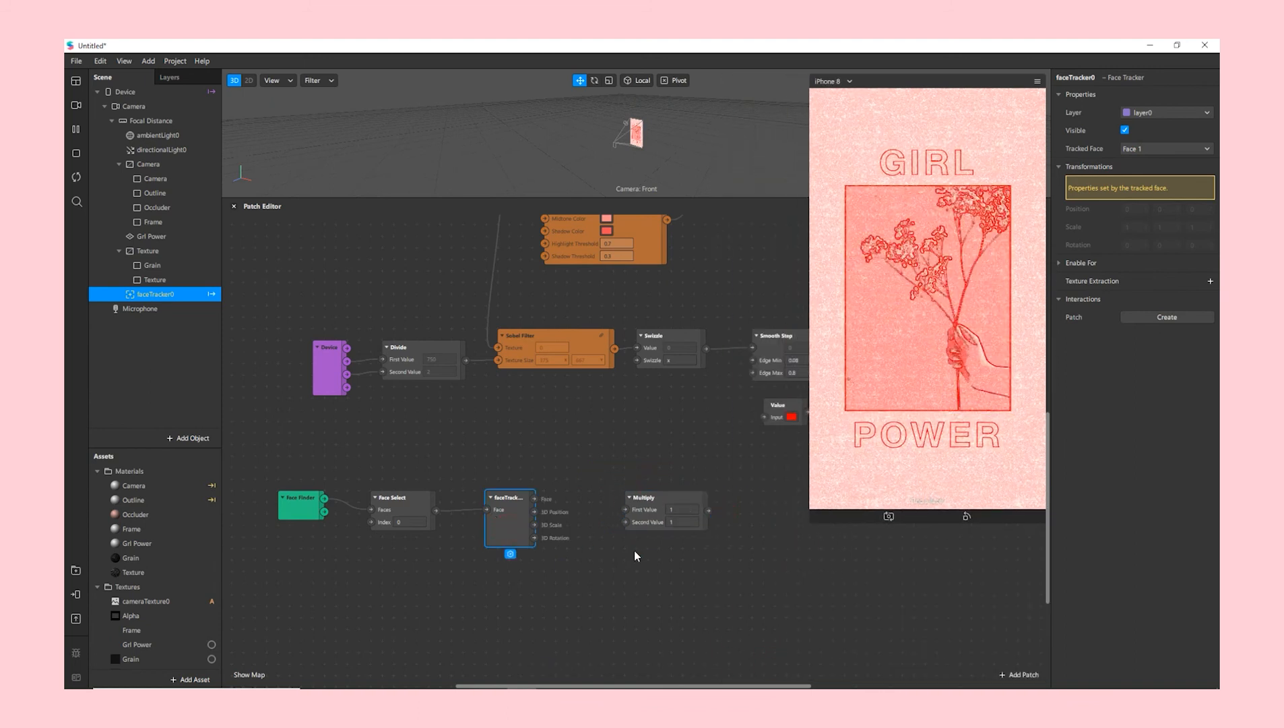
- Set Multiply to Vector 3, feed it the face tracker's 3D Position, and enter 0.5, 0.5, 0
{"action": "left_click", "coordinate": [657, 539]}
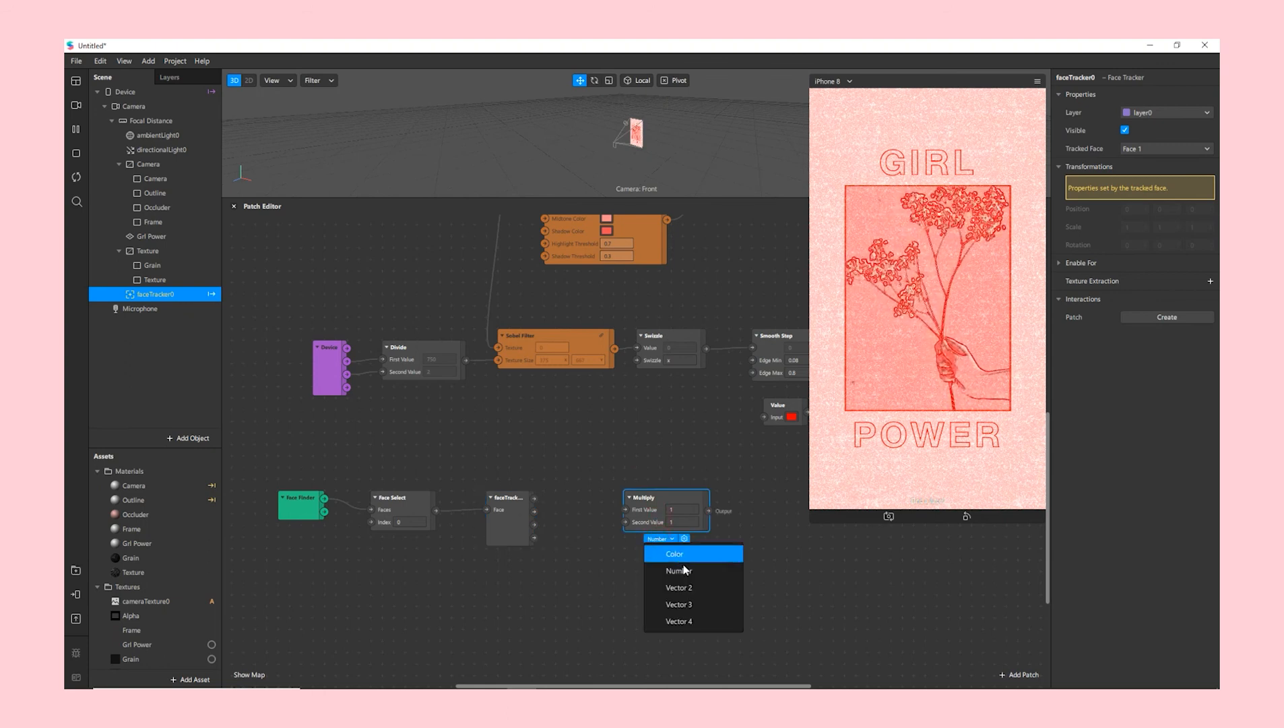
{"action": "left_click", "coordinate": [691, 603]}
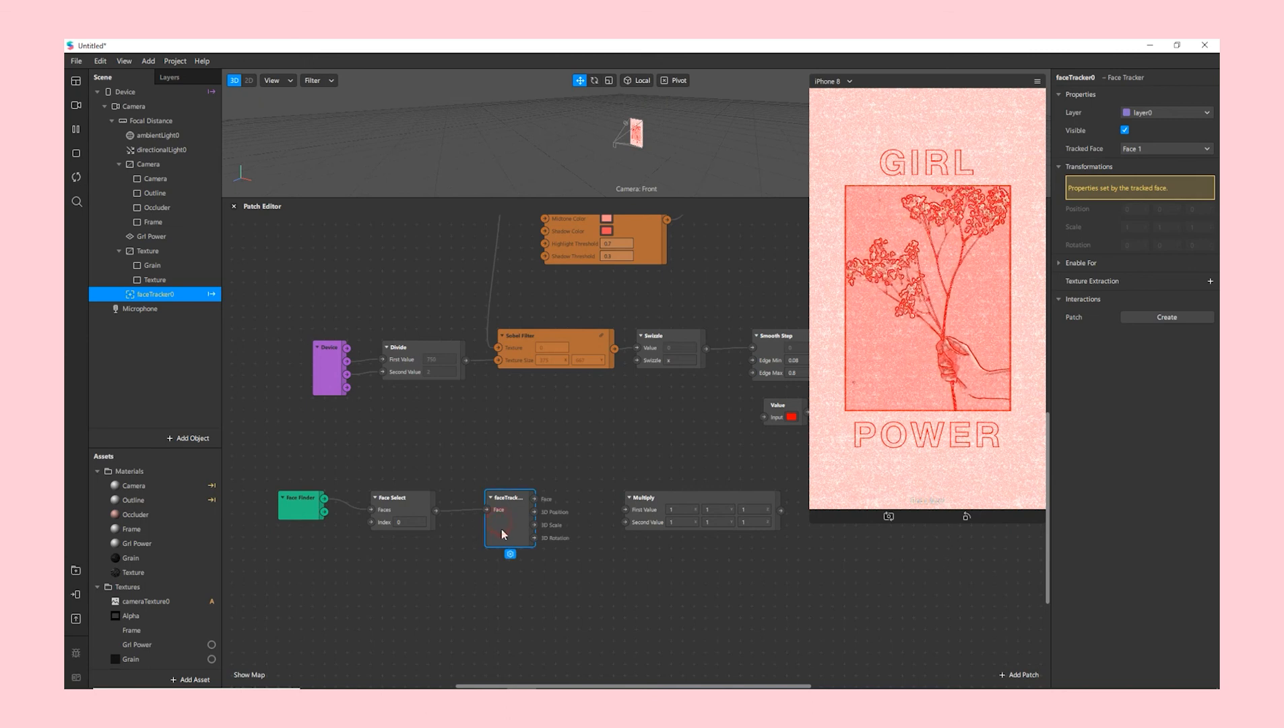
{"action": "left_click_drag", "start_coordinate": [627, 510], "coordinate": [599, 502]}
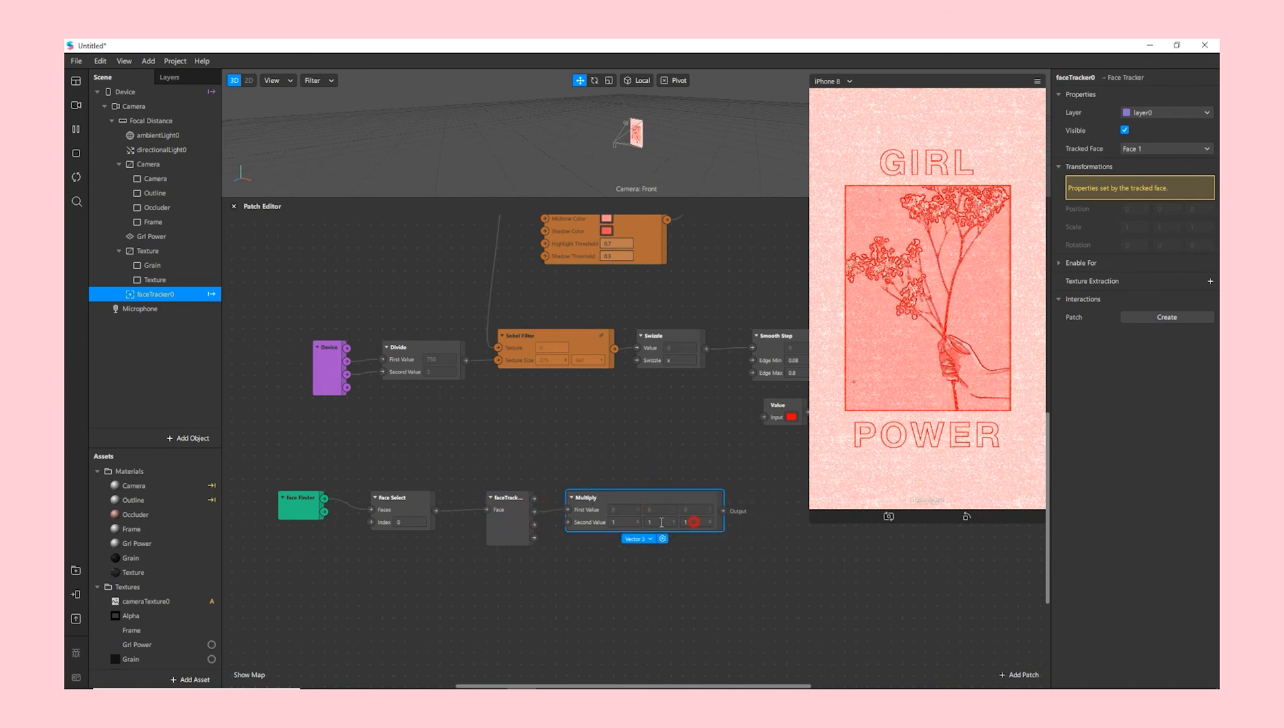
{"action": "type", "text": "0"}
{"action": "key", "text": "Return"}
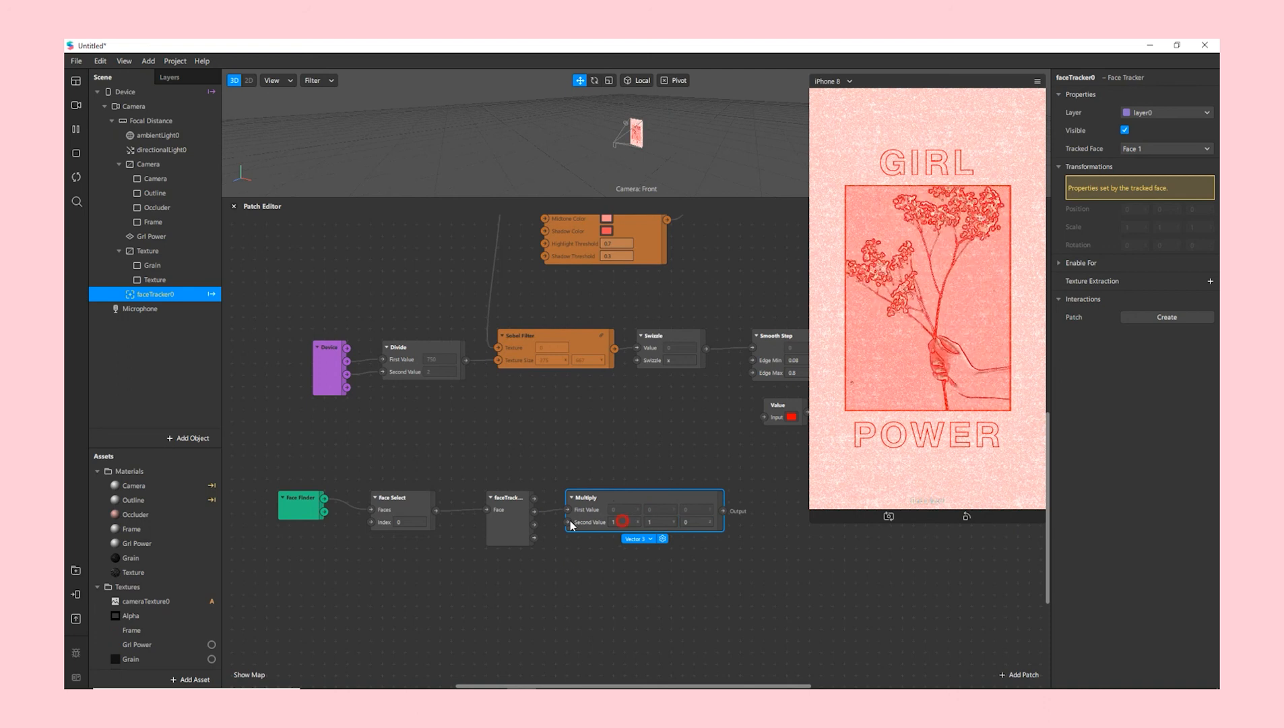
{"action": "type", "text": "0.5"}
{"action": "key", "text": "Tab"}
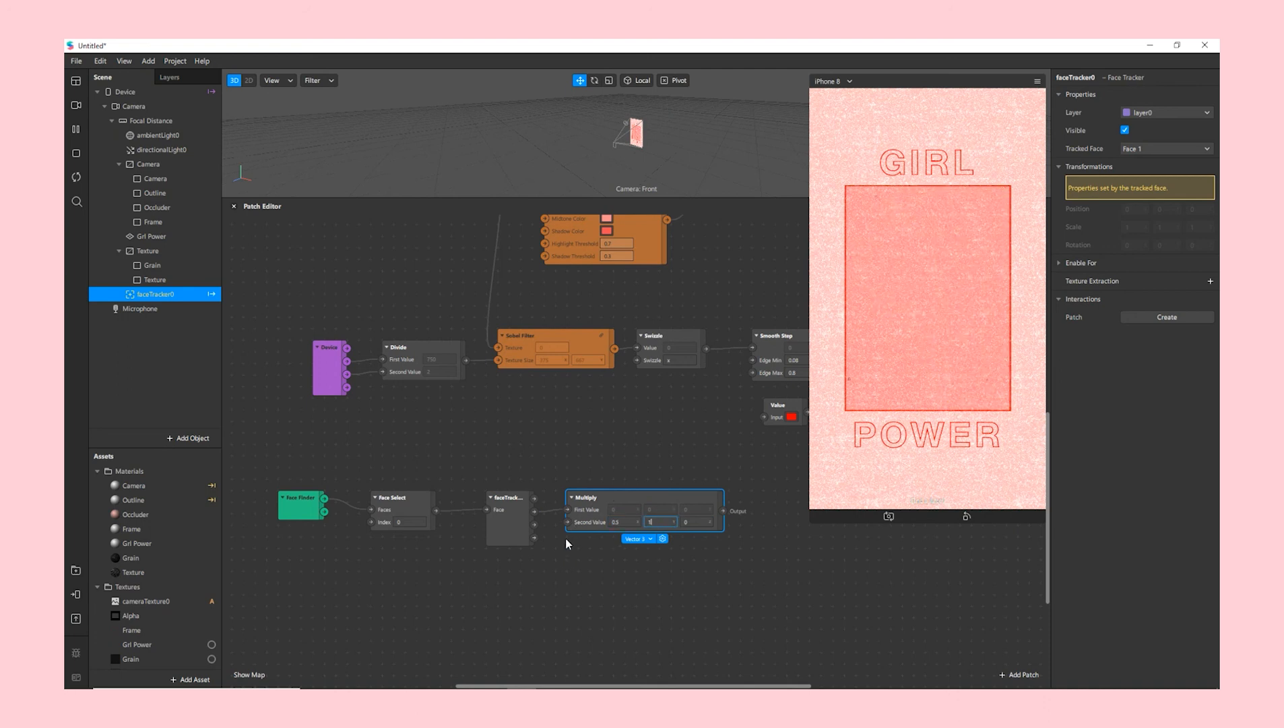
{"action": "type", "text": "0.5"}
{"action": "key", "text": "Return"}
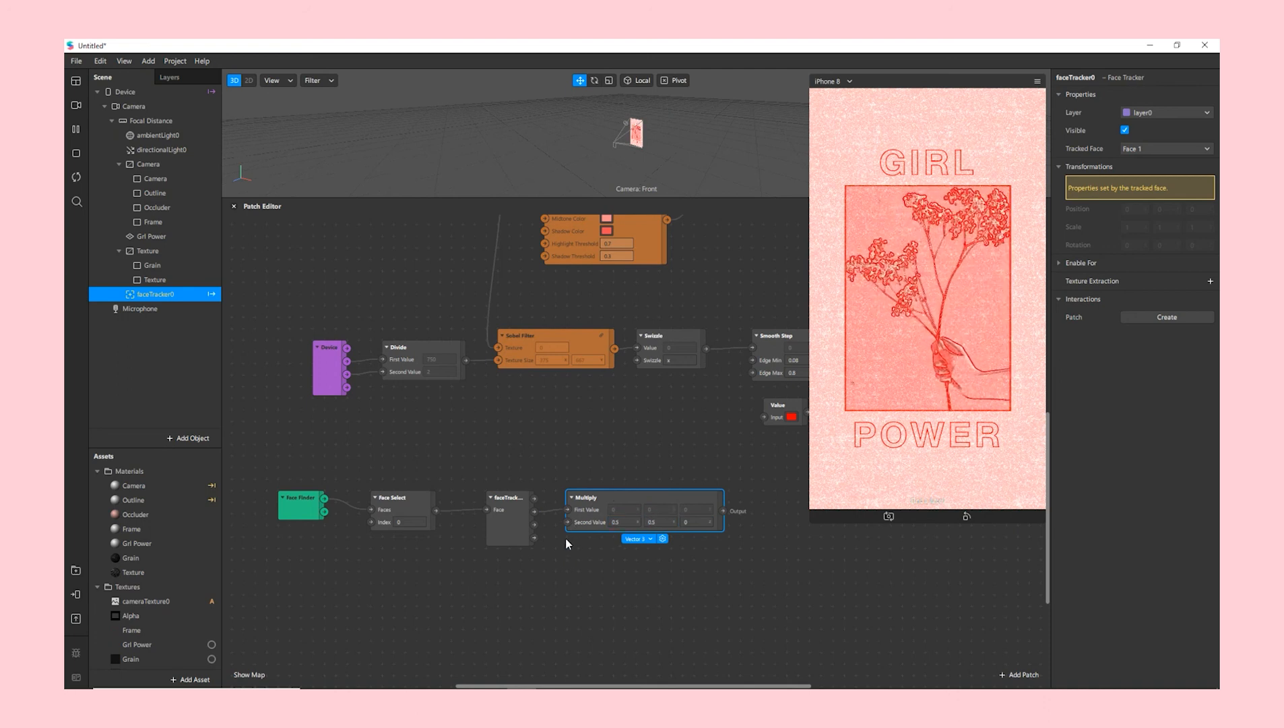
{"action": "middle_click_drag", "start_coordinate": [728, 579], "coordinate": [752, 578]}
{"action": "scroll", "coordinate": [774, 579], "scroll_direction": "up", "scroll_amount": 2}
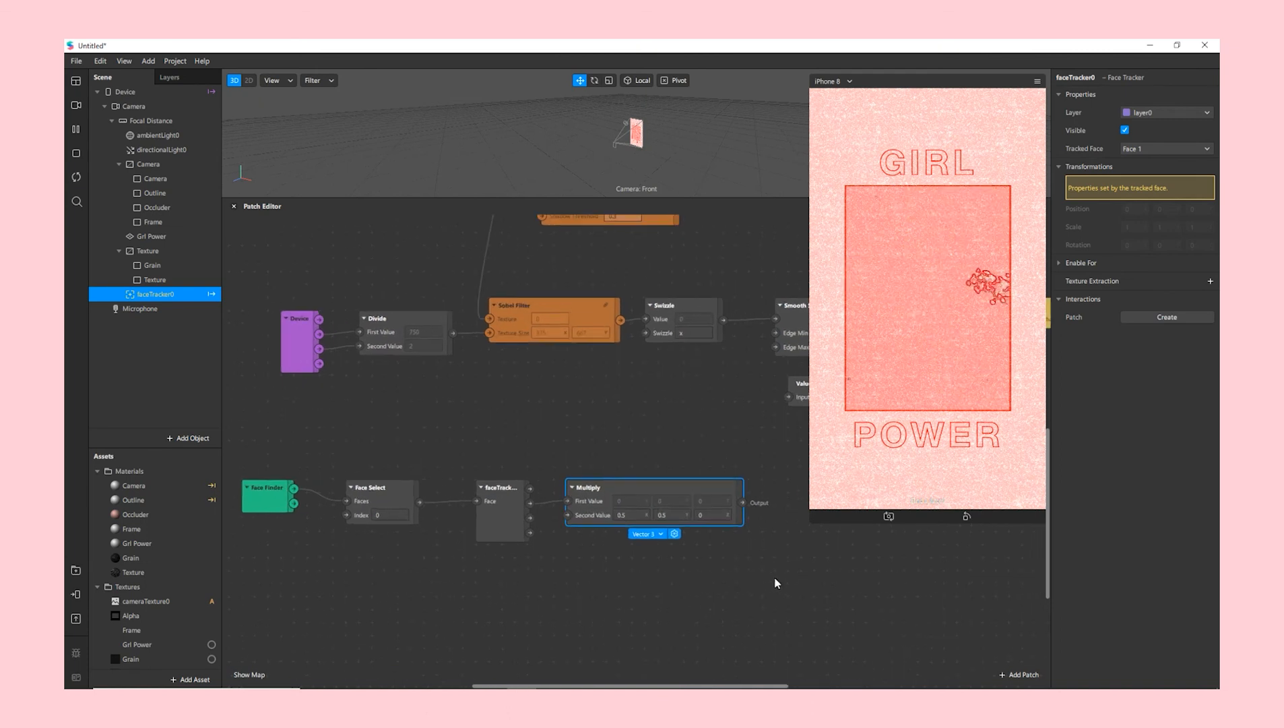
- Create a Position patch for the Grl Power plane and place it beside Multiply
{"action": "left_click", "coordinate": [162, 236]}
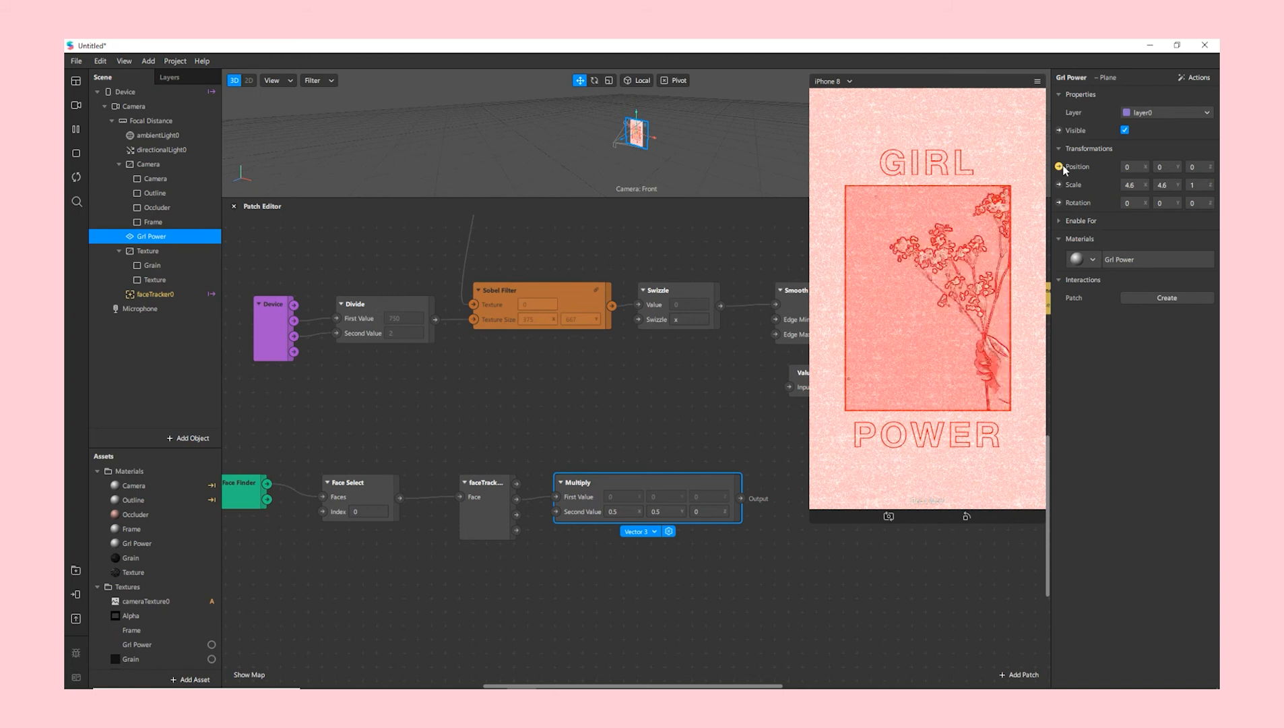
{"action": "left_click", "coordinate": [1059, 167]}
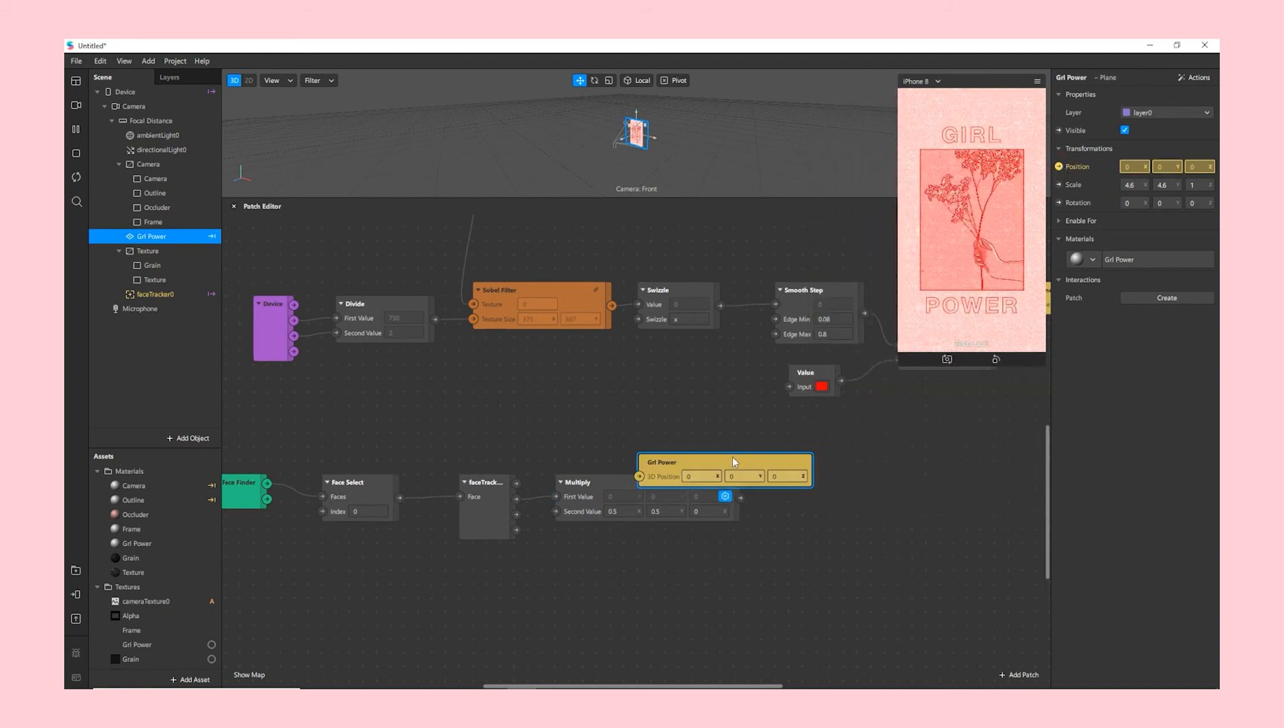
{"action": "left_click_drag", "start_coordinate": [843, 464], "coordinate": [898, 484]}
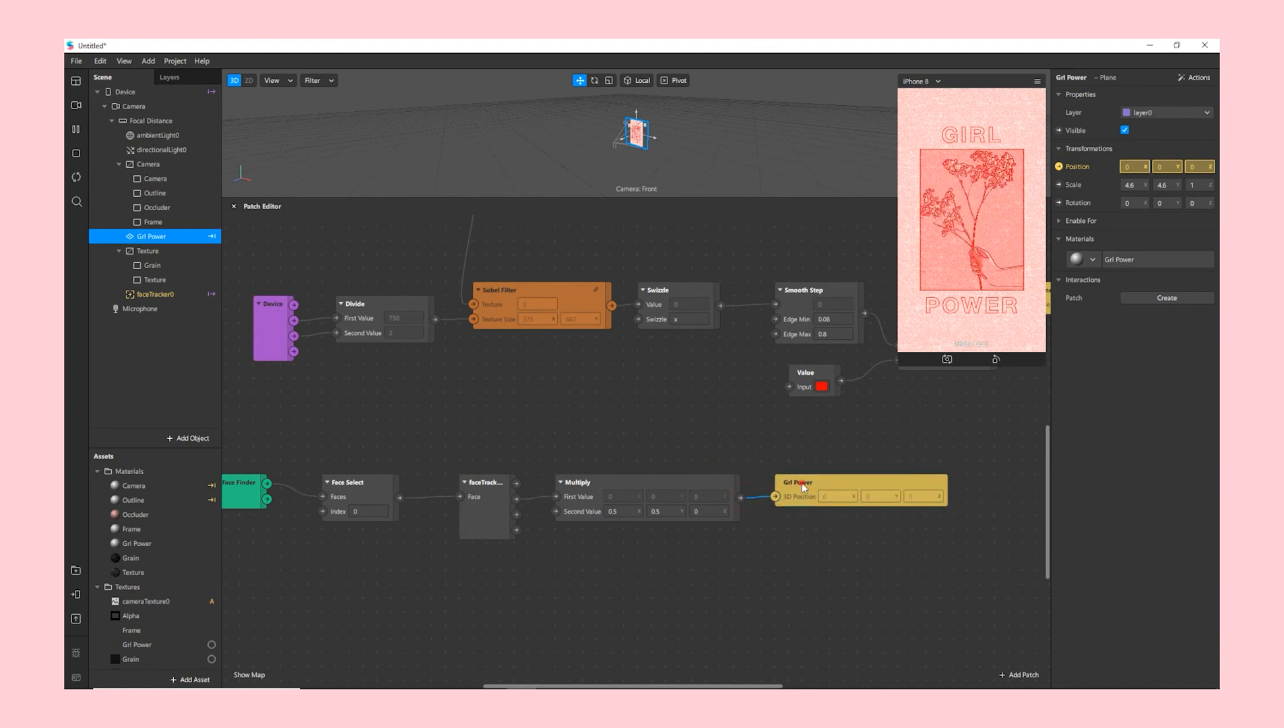
{"action": "left_click_drag", "start_coordinate": [897, 347], "coordinate": [472, 422]}
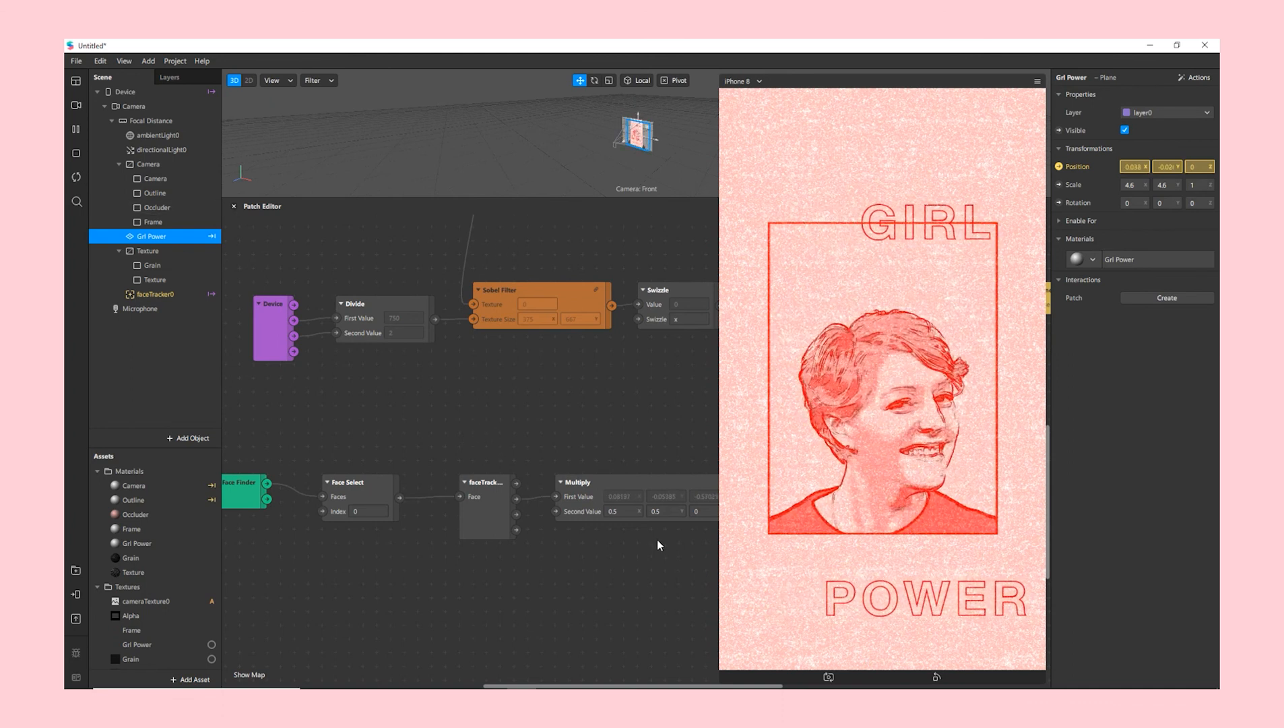
- Lower Multiply's vertical multiplier to 0, making its second value 0.5, 0, 0
{"action": "left_click", "coordinate": [669, 511]}
{"action": "type", "text": "0.1"}
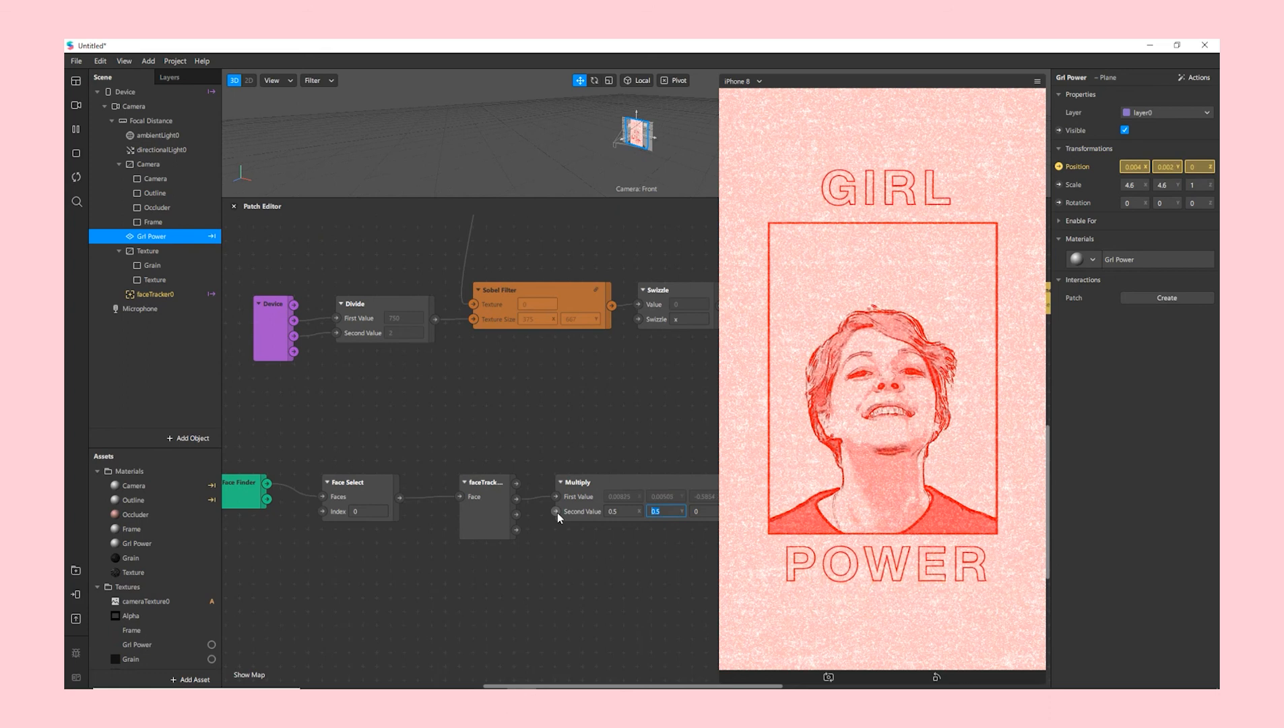
{"action": "key", "text": "Return"}
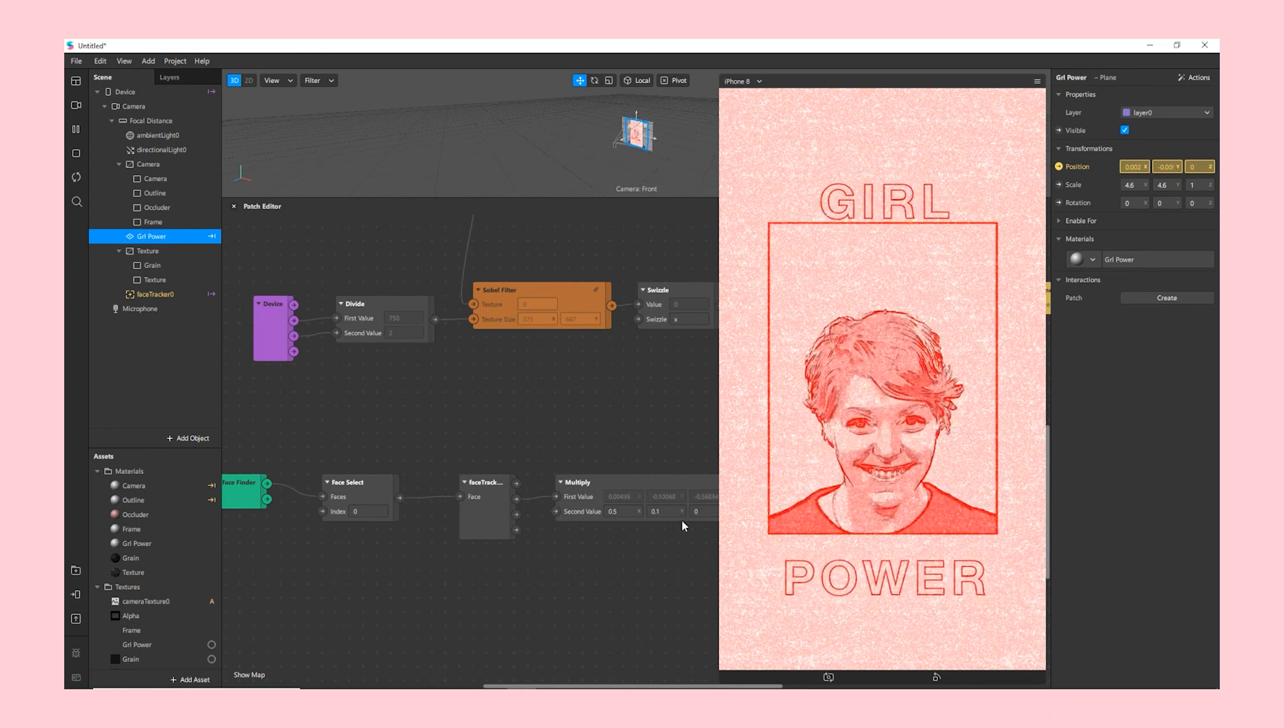
{"action": "left_click", "coordinate": [665, 511]}
{"action": "type", "text": "0"}
{"action": "key", "text": "Return"}
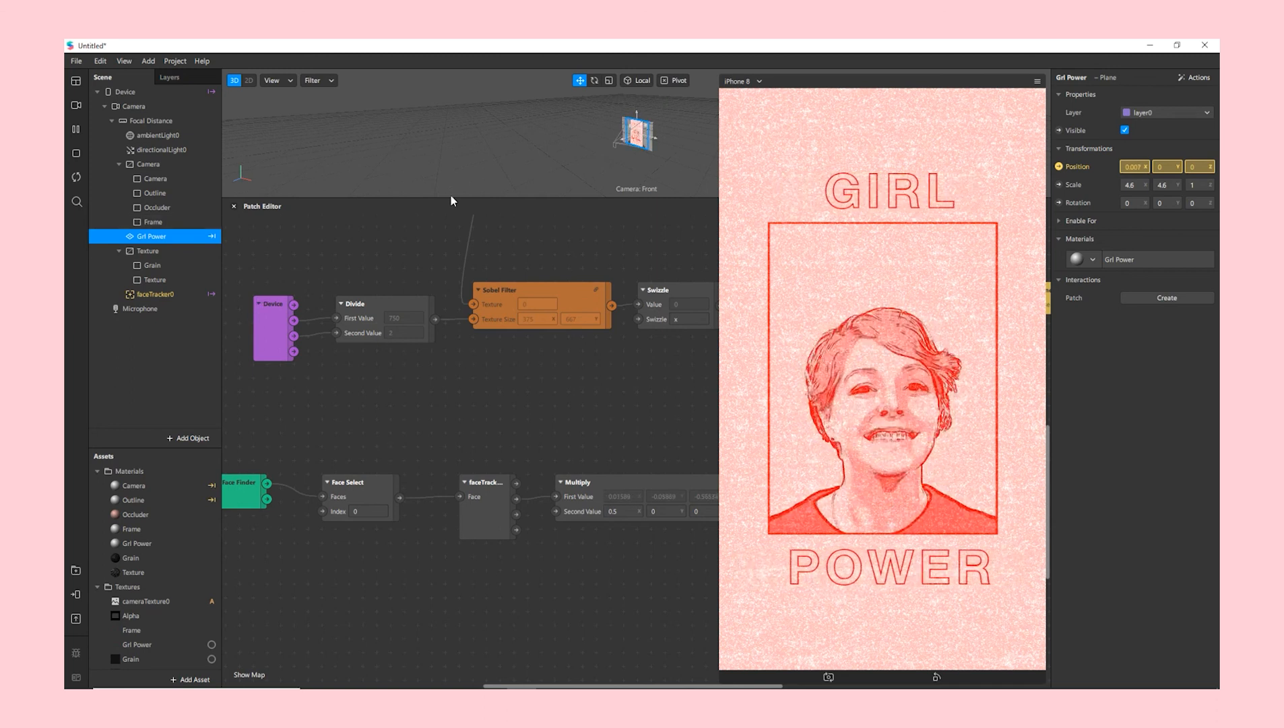
{"action": "left_click_drag", "start_coordinate": [451, 197], "coordinate": [448, 313]}
- Set the Alpha, Frame, Girl Power, Grain and Texture textures to No compression
{"action": "scroll", "coordinate": [143, 570], "scroll_direction": "down", "scroll_amount": 2}
{"action": "left_click", "coordinate": [142, 561]}
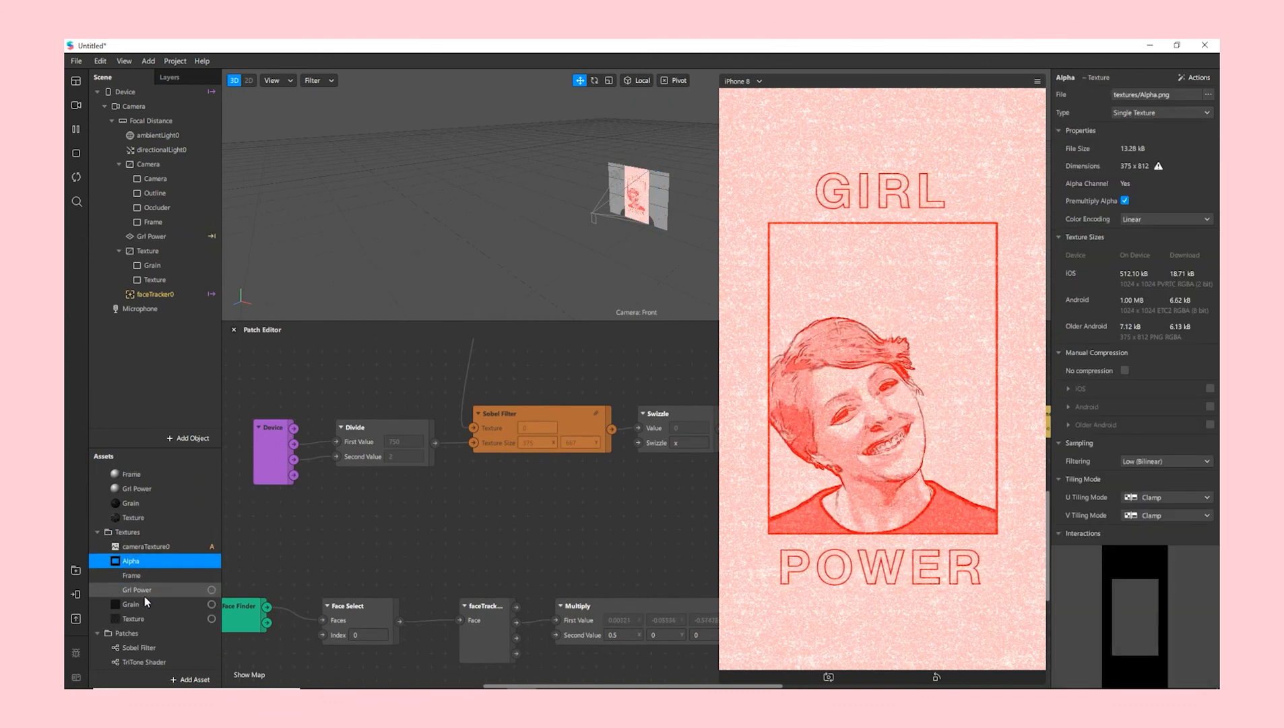
{"action": "left_click", "coordinate": [144, 618], "text": "shift"}
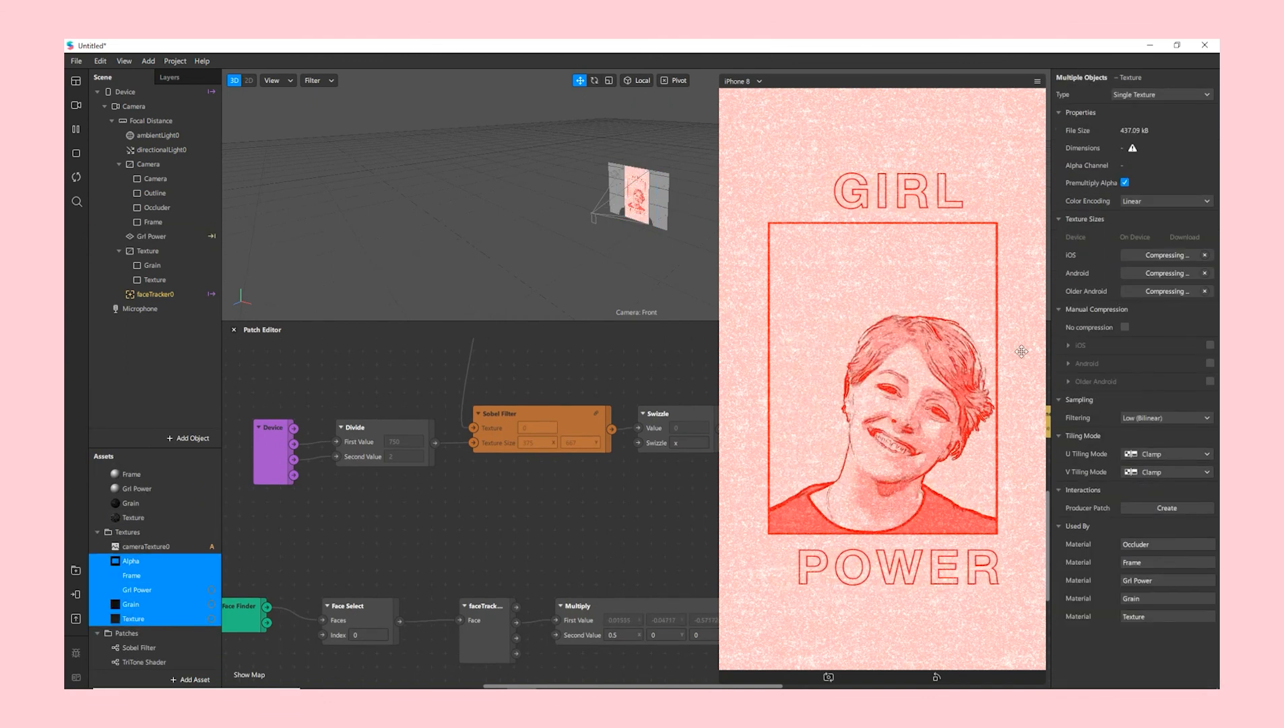
{"action": "left_click", "coordinate": [1125, 327]}
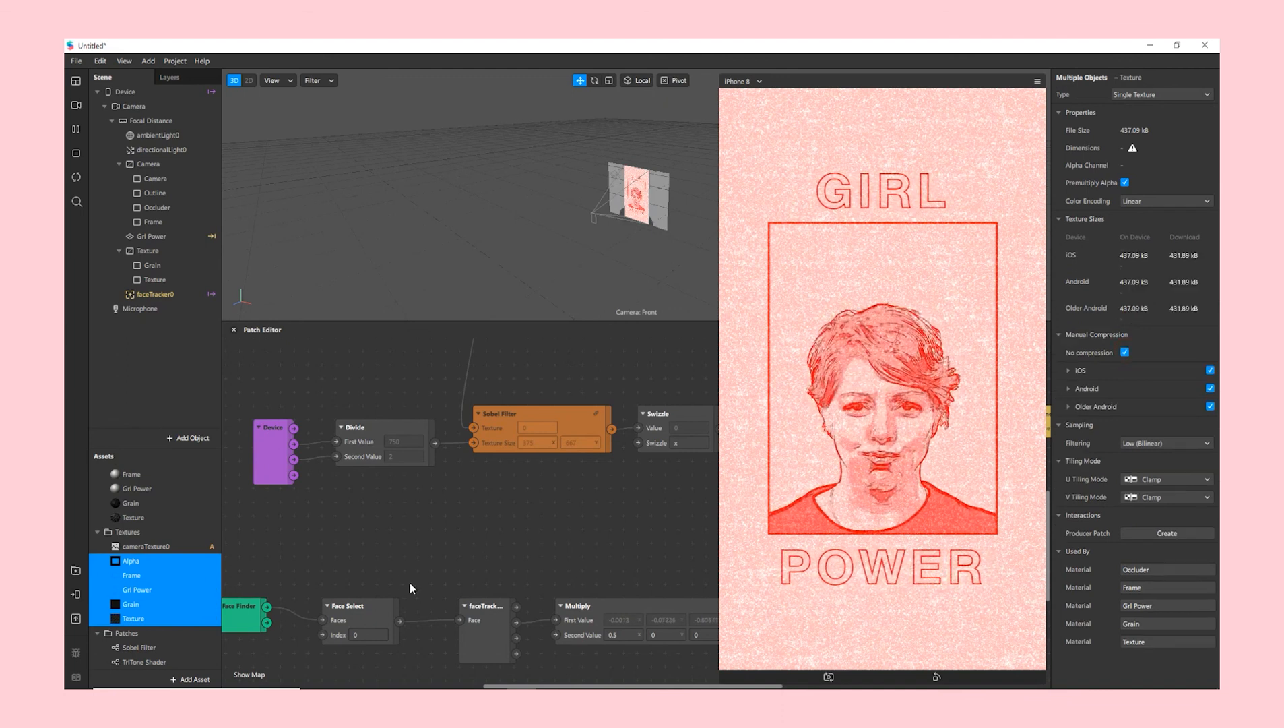
- Review the project properties' Capabilities and Compression settings, then close them
{"action": "left_click", "coordinate": [177, 62]}
{"action": "left_click", "coordinate": [191, 77]}
{"action": "left_click", "coordinate": [437, 259]}
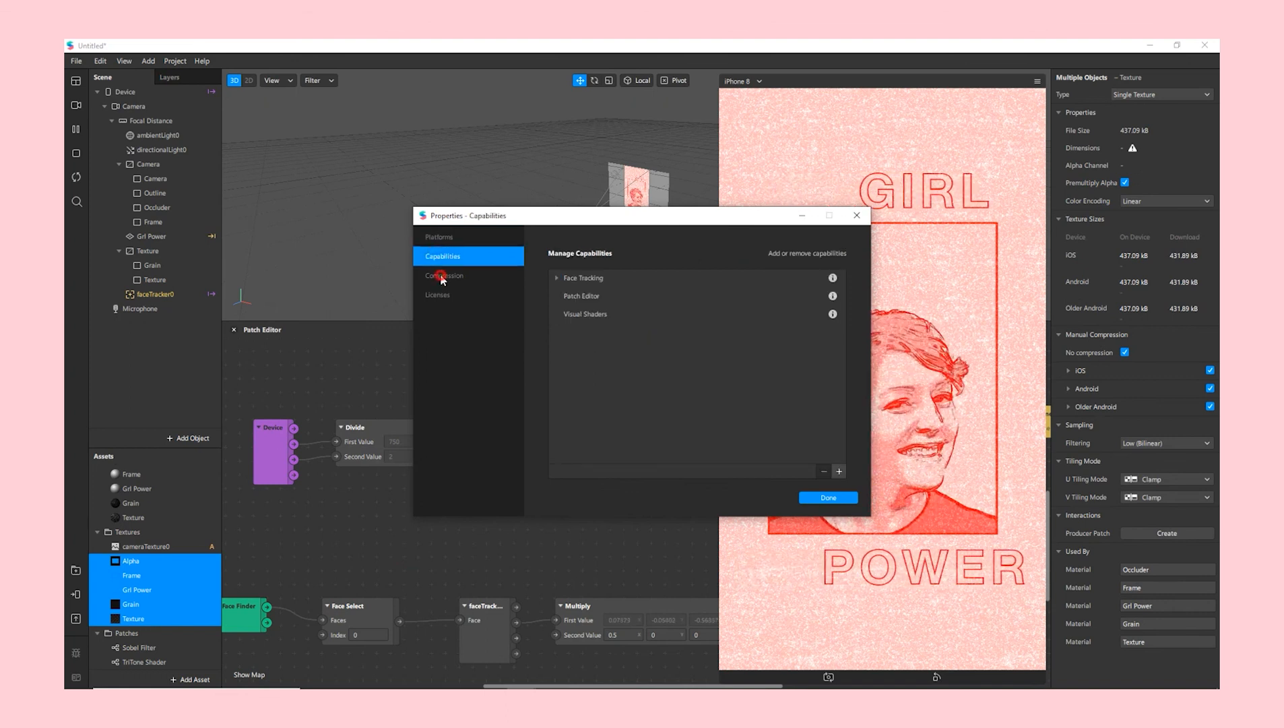
{"action": "left_click", "coordinate": [441, 276]}
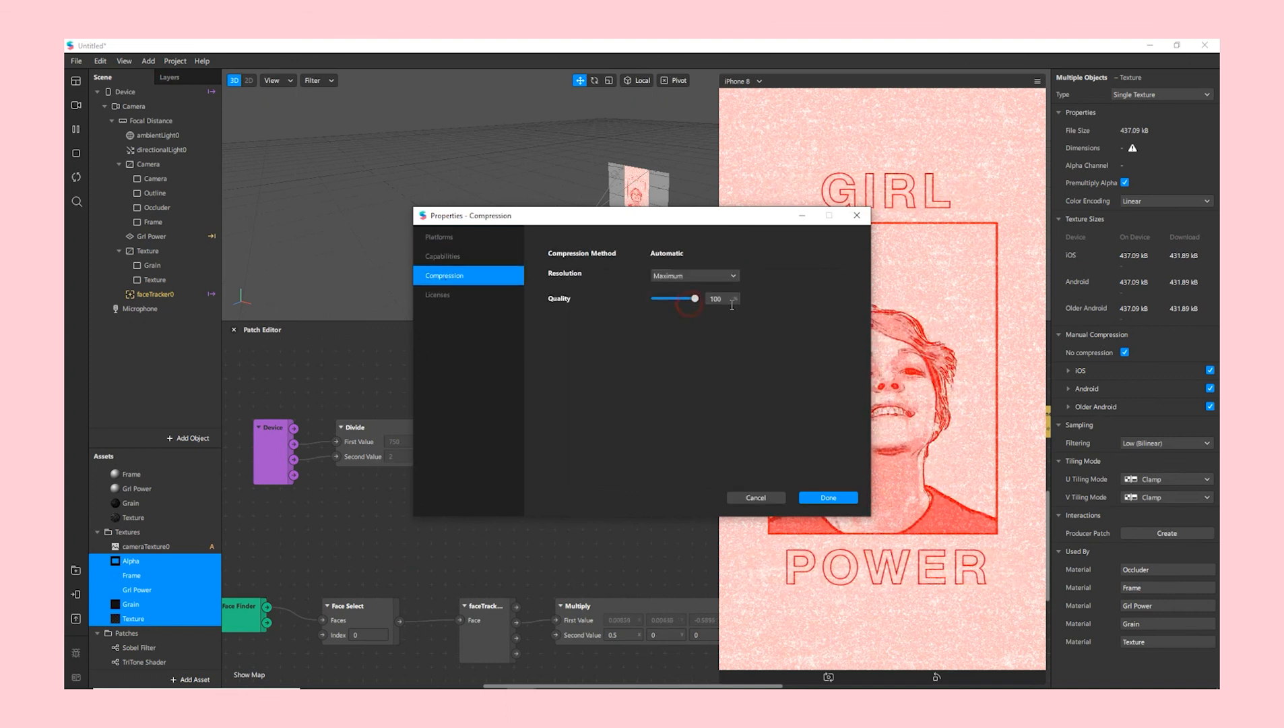
{"action": "left_click", "coordinate": [444, 255]}
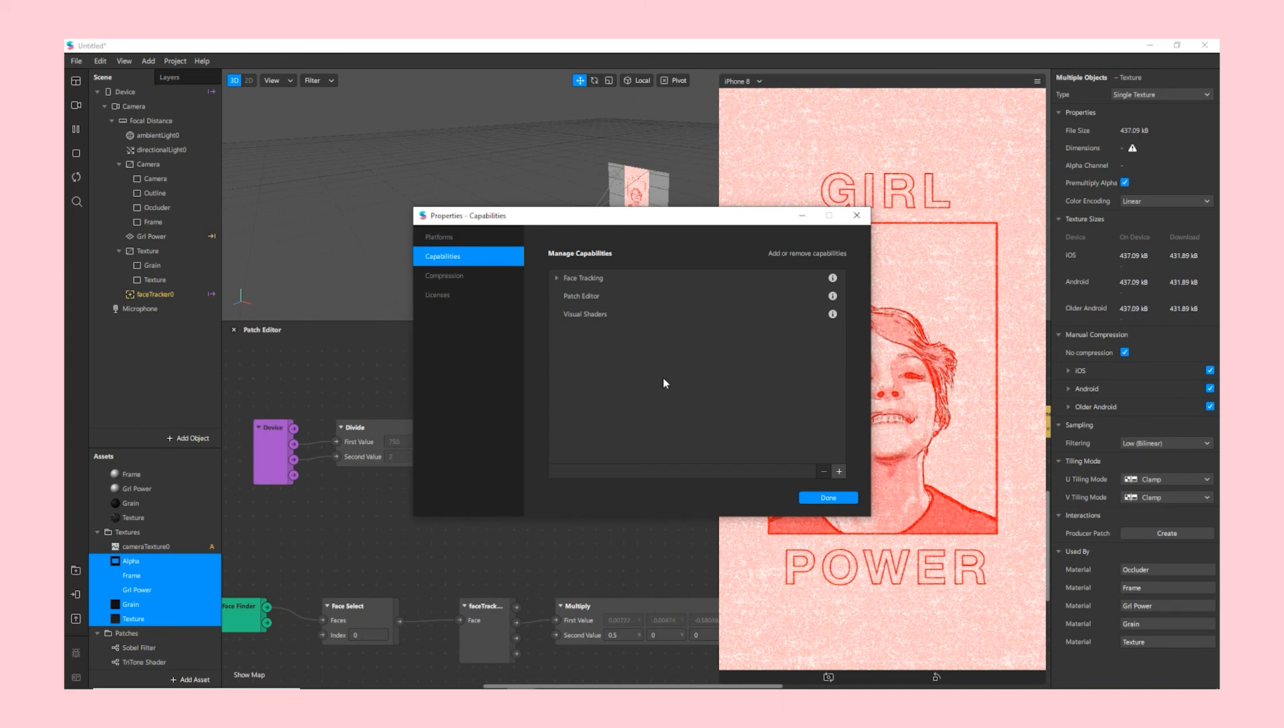
{"action": "left_click", "coordinate": [833, 496]}
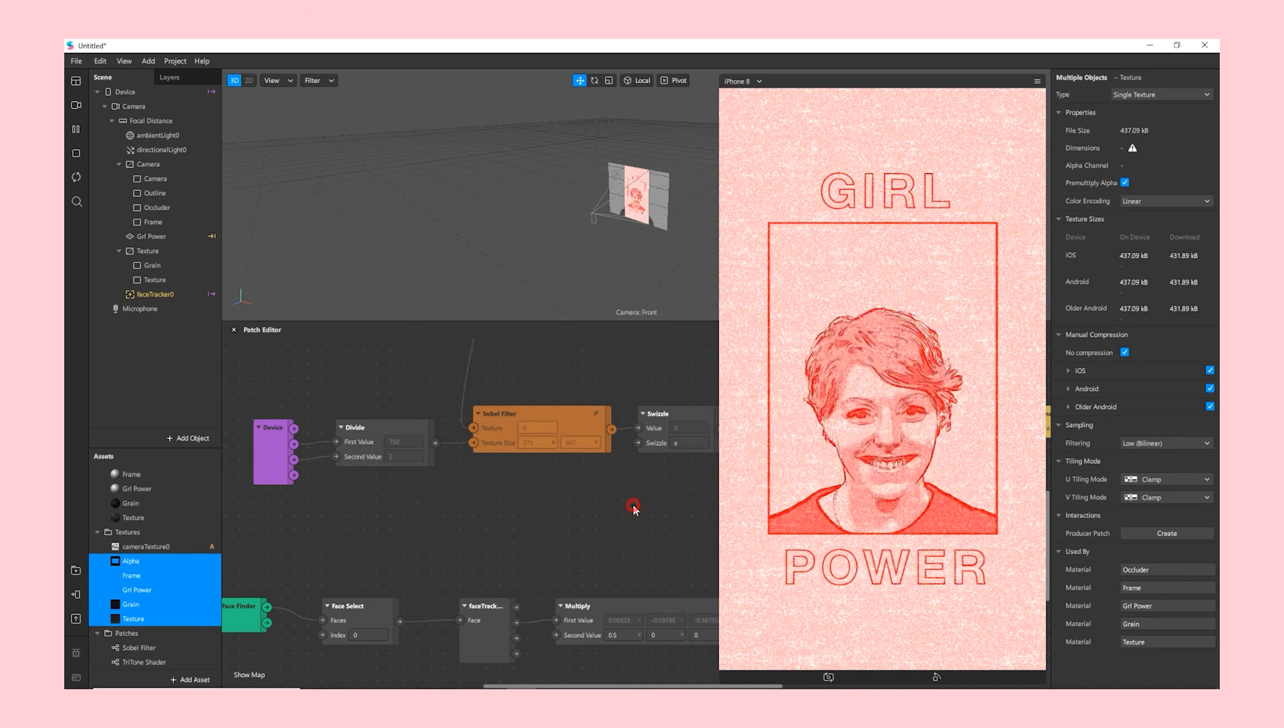
{"action": "scroll", "coordinate": [392, 529], "scroll_direction": "up", "scroll_amount": 3}
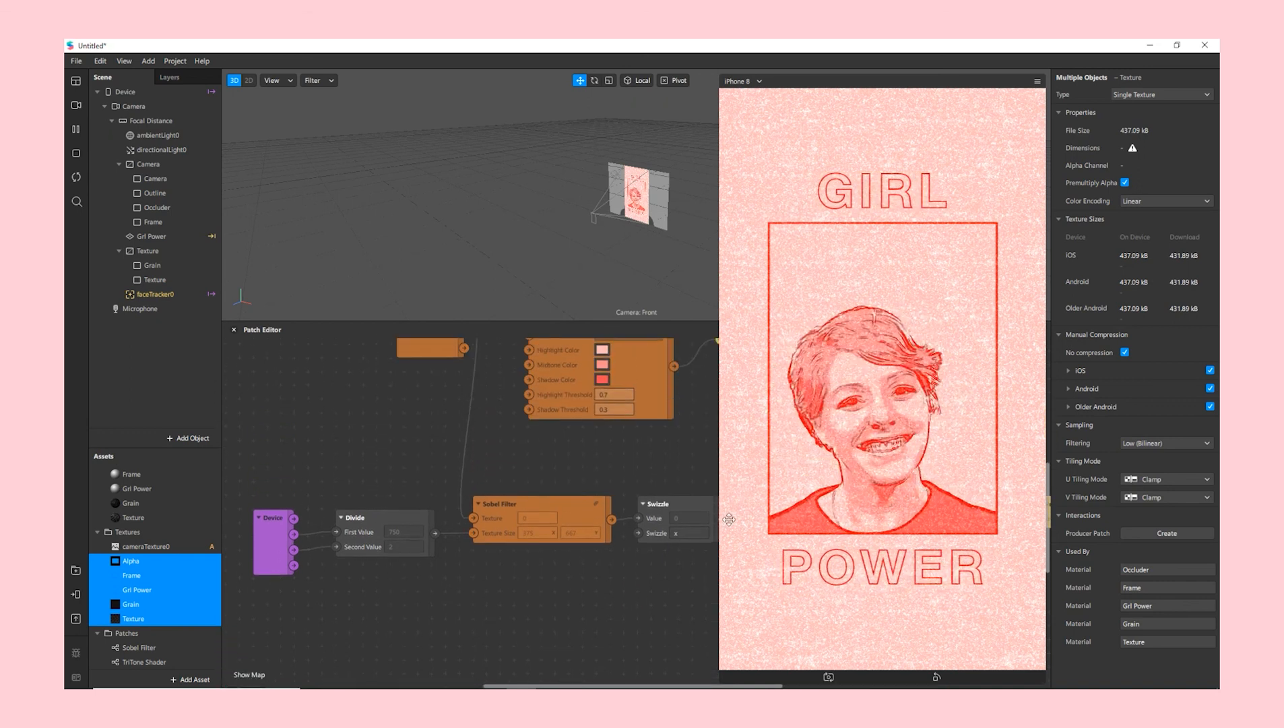